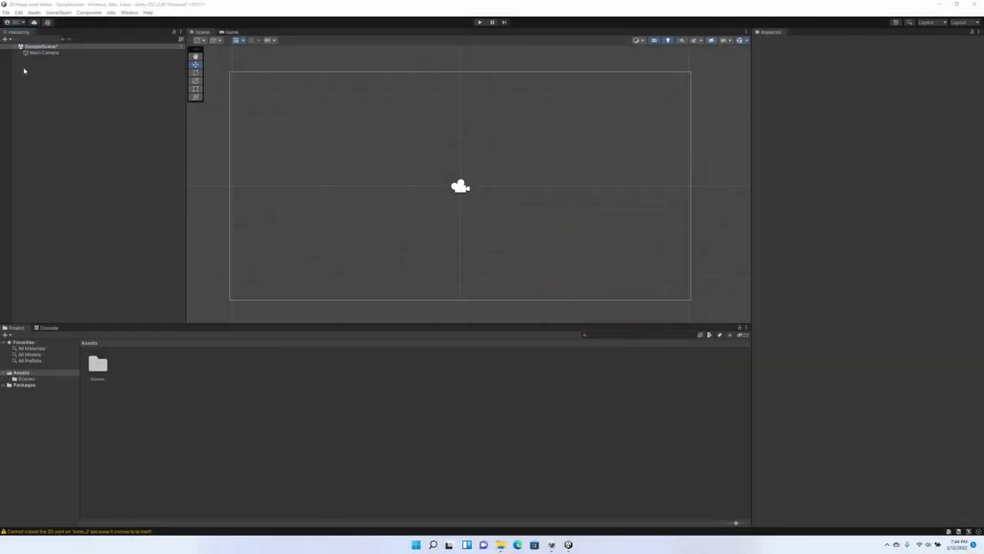
# Step: Create a Capsule sprite in the scene and rename it 'Character'
pyautogui.rightClick(24, 67)
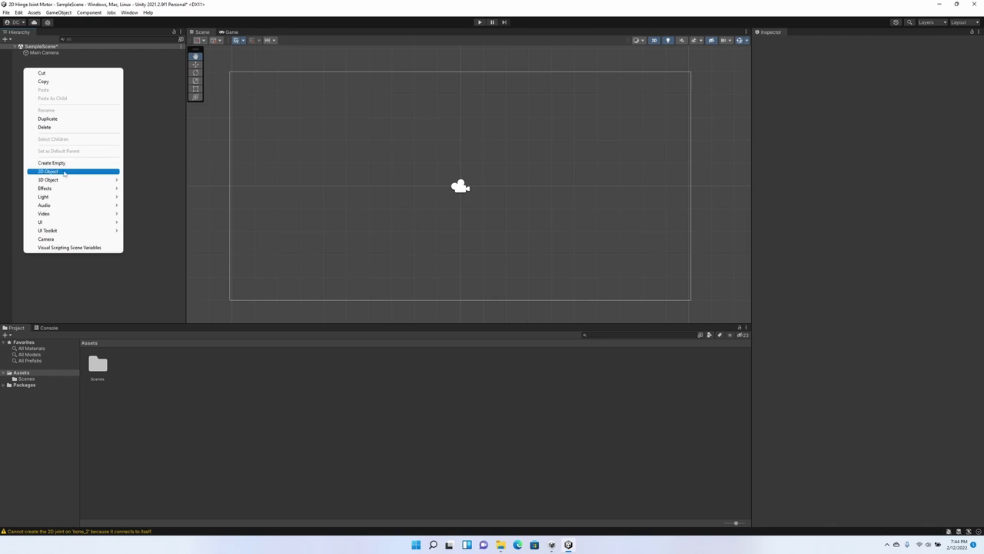
pyautogui.moveTo(66, 174)
pyautogui.moveTo(156, 176)
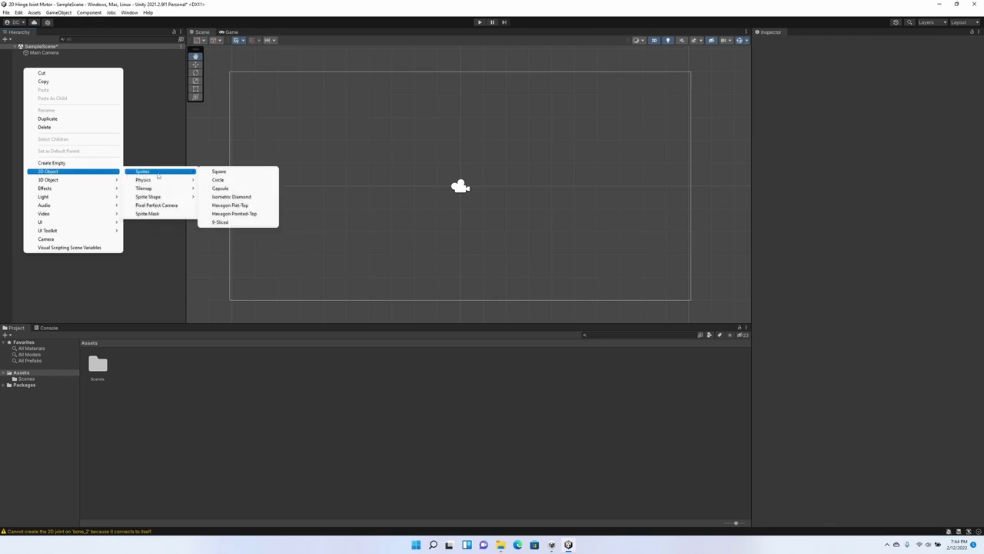
pyautogui.click(220, 188)
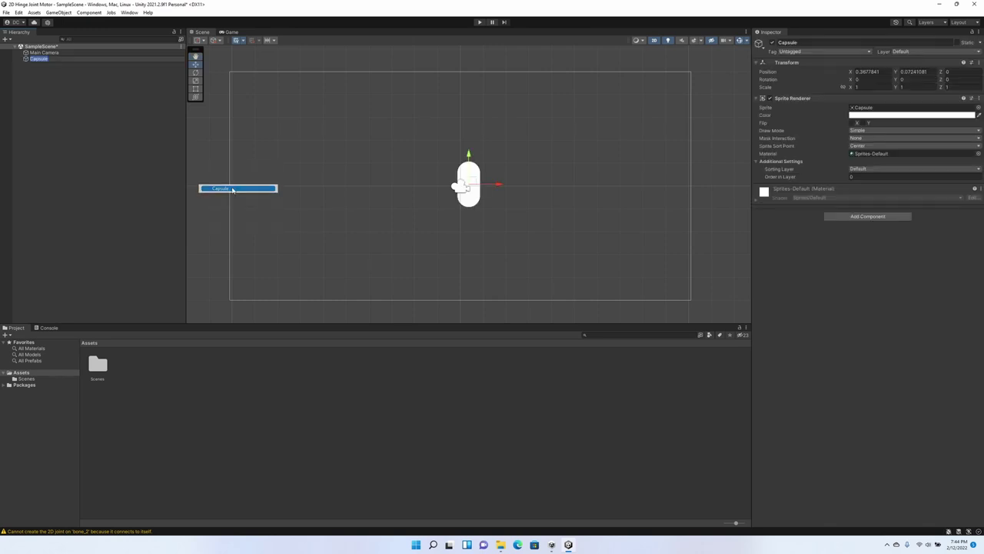
pyautogui.click(836, 43)
pyautogui.write('Chara')
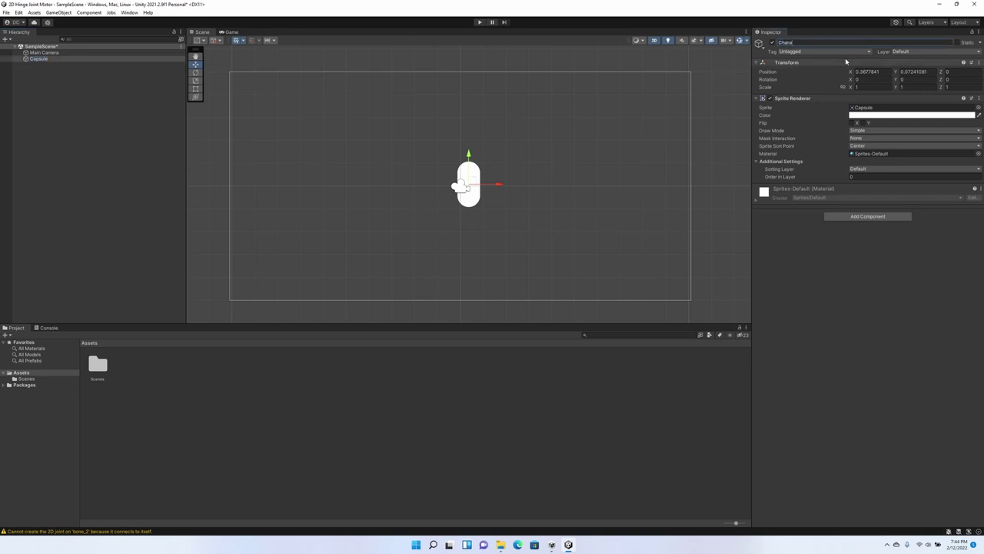
pyautogui.write('cter')
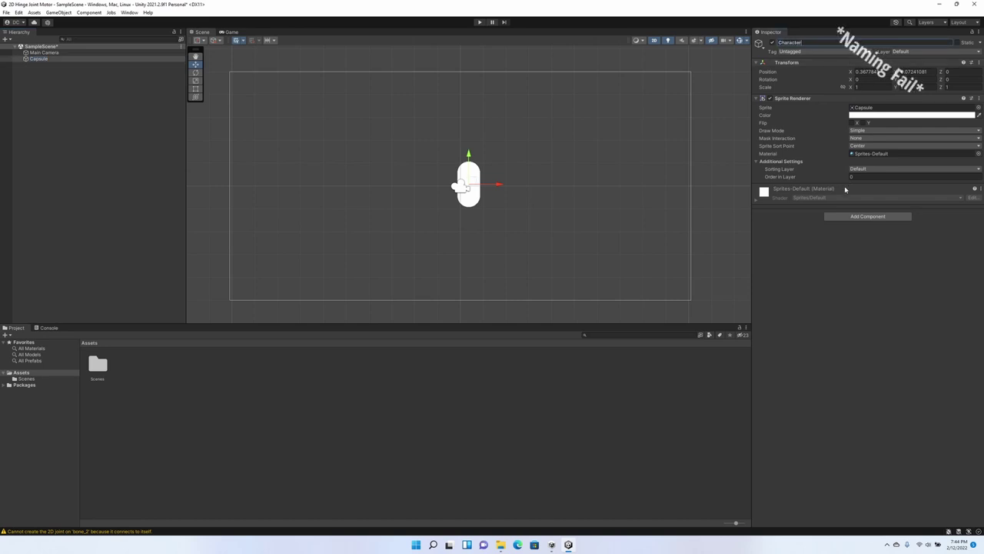
# Step: Give the capsule a Rigidbody 2D and a Box Collider 2D, with Z rotation frozen
pyautogui.click(846, 216)
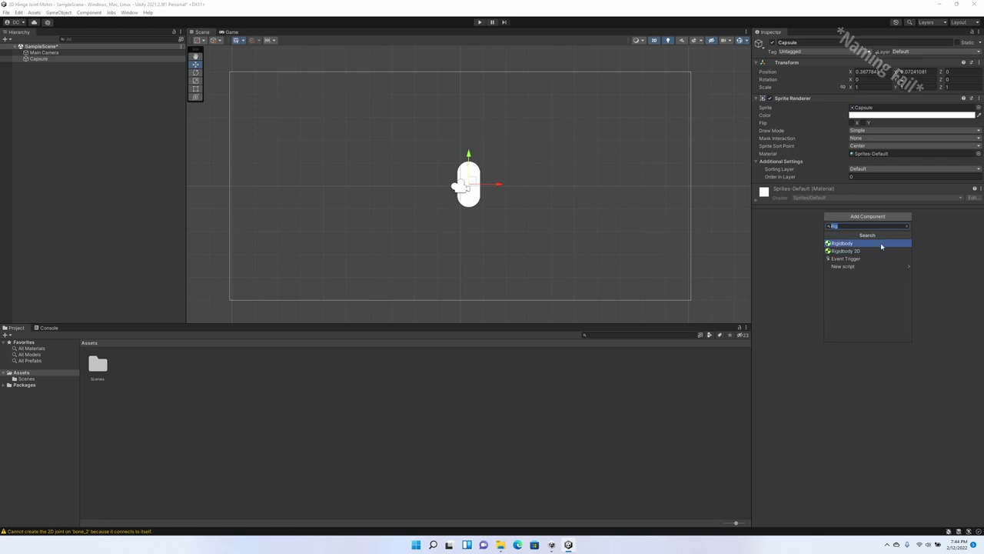
pyautogui.click(880, 252)
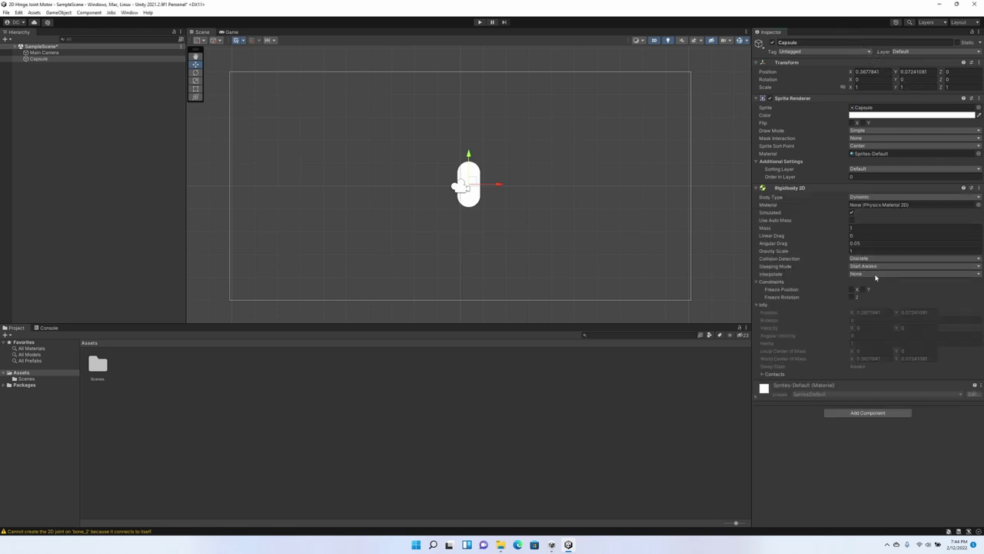
pyautogui.click(867, 413)
pyautogui.write('Box')
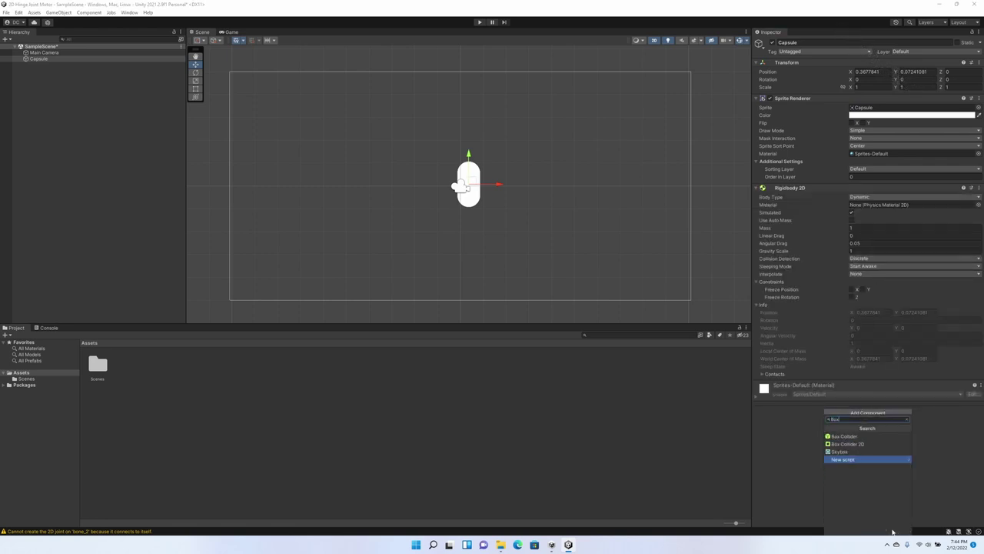
pyautogui.click(877, 444)
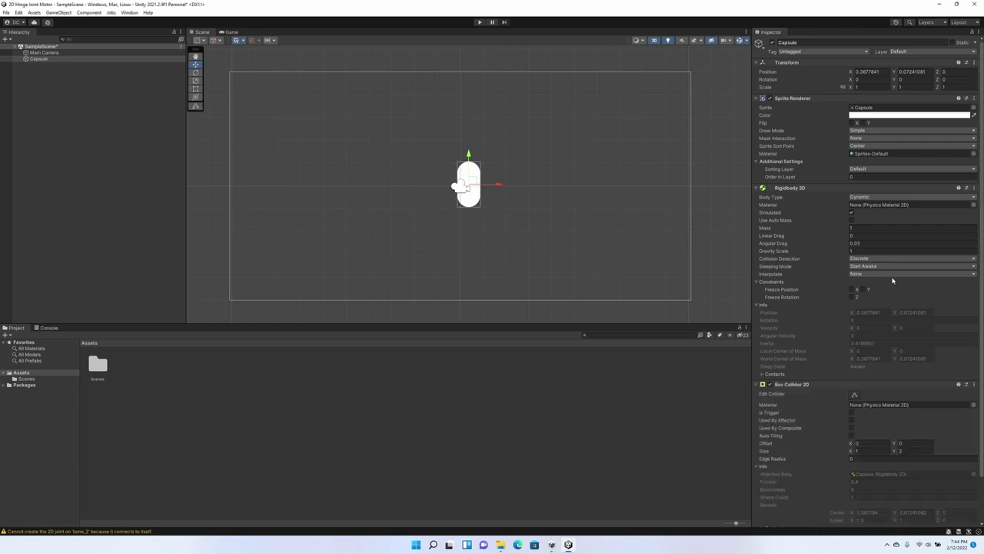
pyautogui.click(853, 299)
# Step: Create a Square sprite named Floor and move it down below the capsule
pyautogui.click(31, 81)
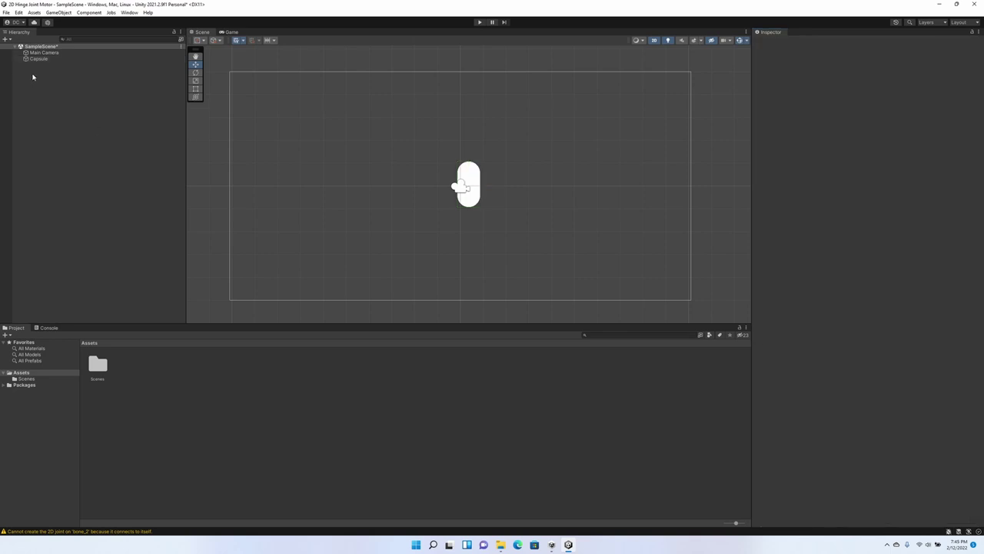
pyautogui.rightClick(33, 77)
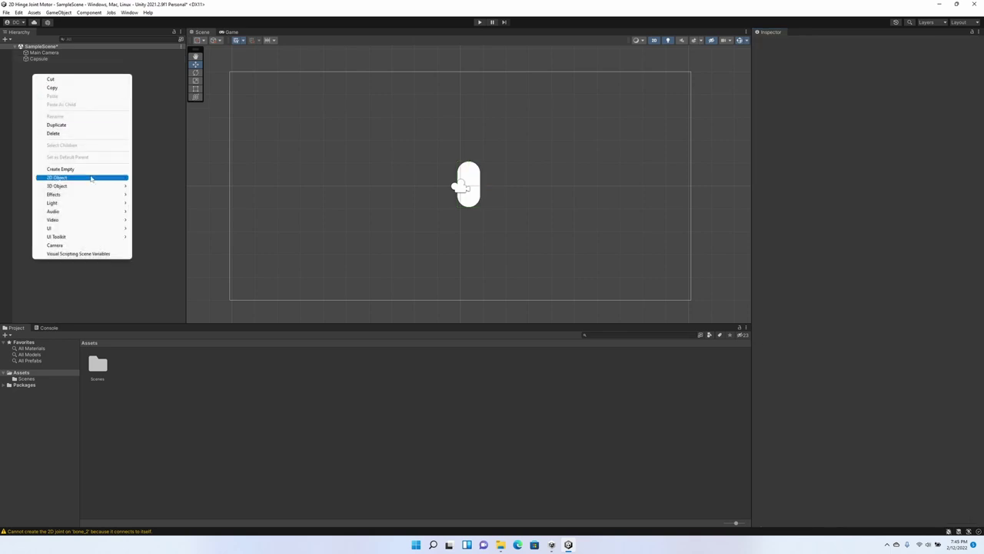
pyautogui.moveTo(123, 177)
pyautogui.moveTo(169, 178)
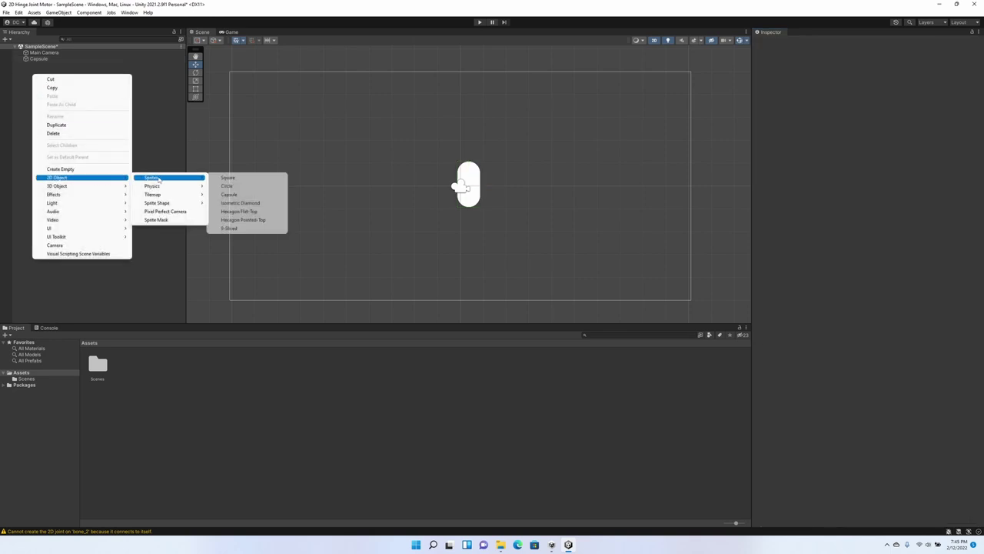
pyautogui.click(232, 180)
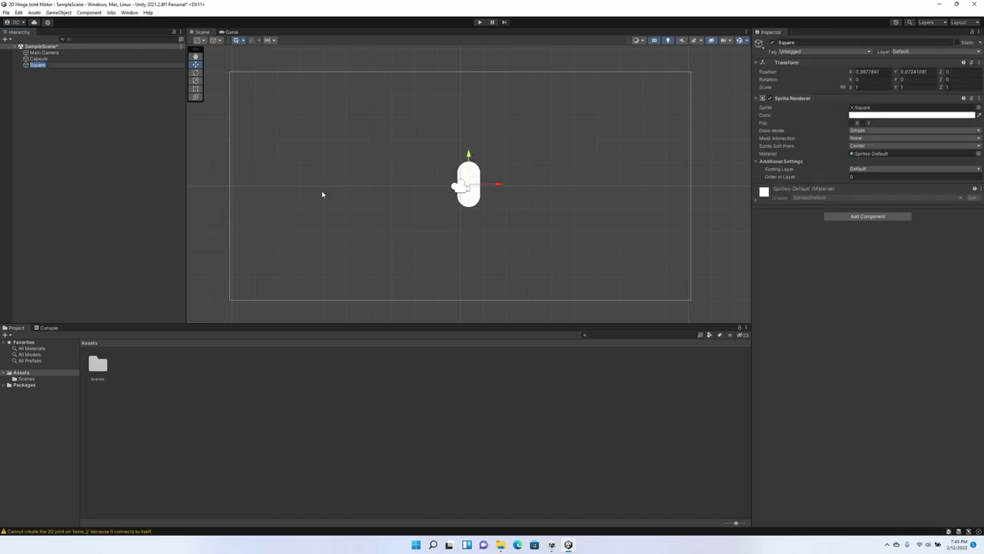
pyautogui.write('Fi')
pyautogui.write('oor')
pyautogui.press('Return')
pyautogui.moveTo(472, 155); pyautogui.dragTo(452, 262)
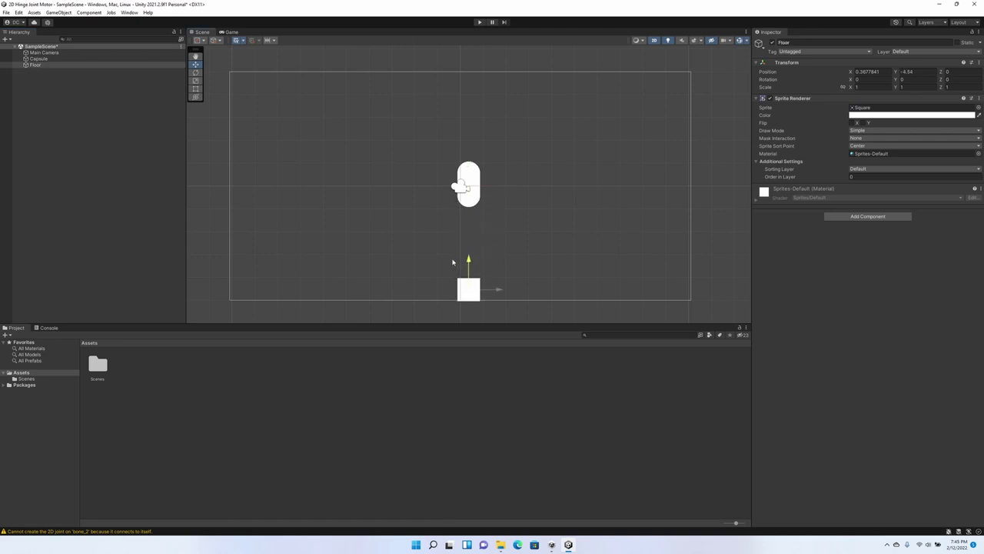
# Step: Stretch Floor into a wide bar, add a Box Collider 2D, and test-play the physics
pyautogui.click(855, 87)
pyautogui.moveTo(854, 87); pyautogui.dragTo(316, 60)
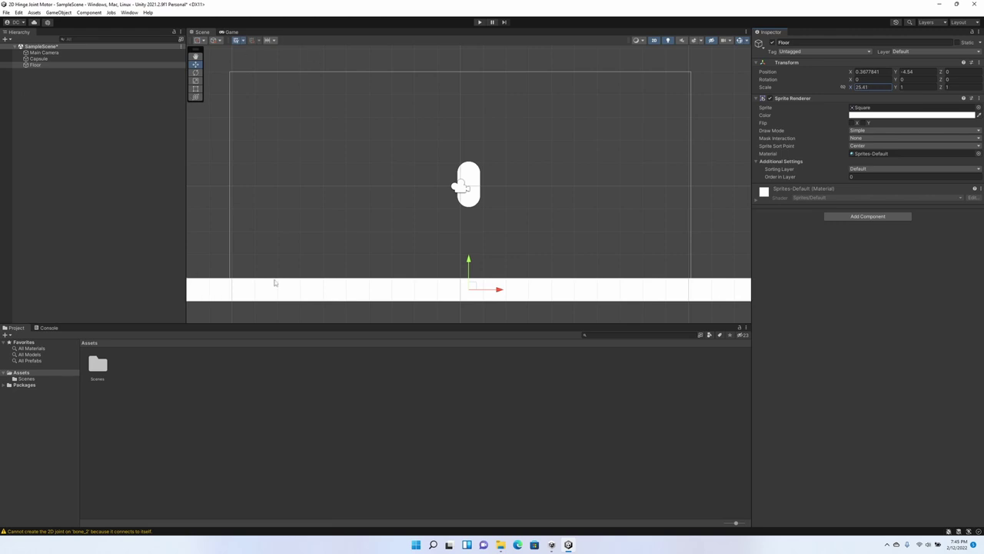
pyautogui.click(867, 216)
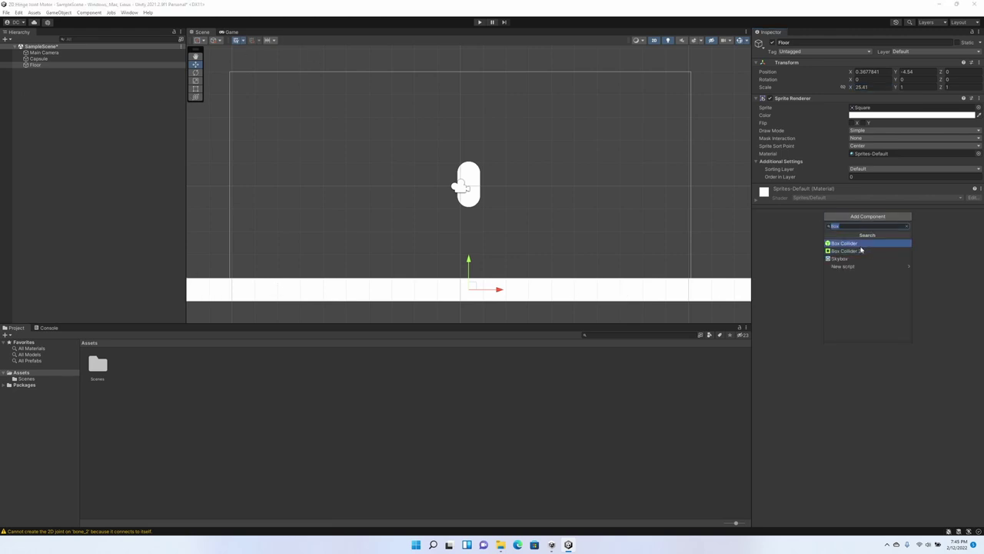
pyautogui.click(862, 251)
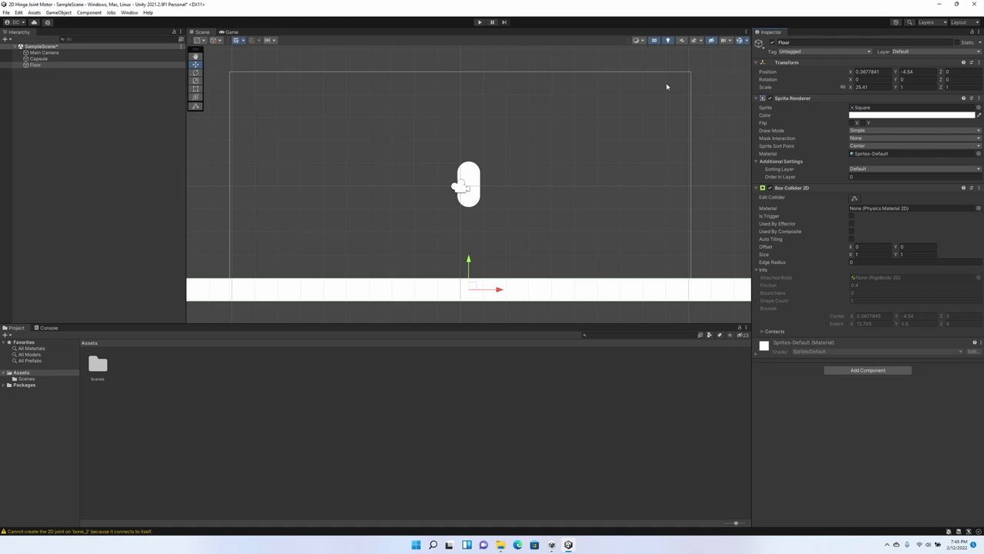
pyautogui.click(479, 22)
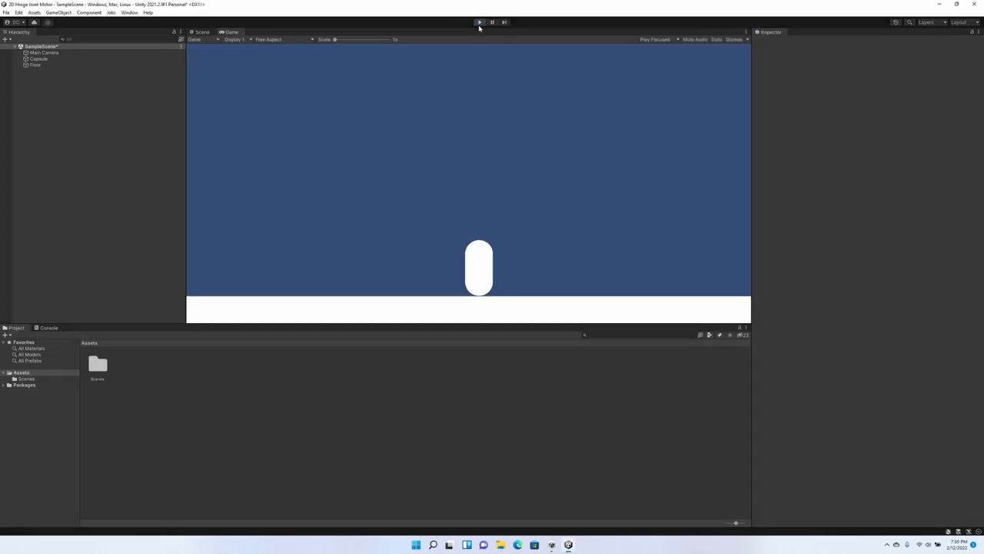
pyautogui.click(479, 22)
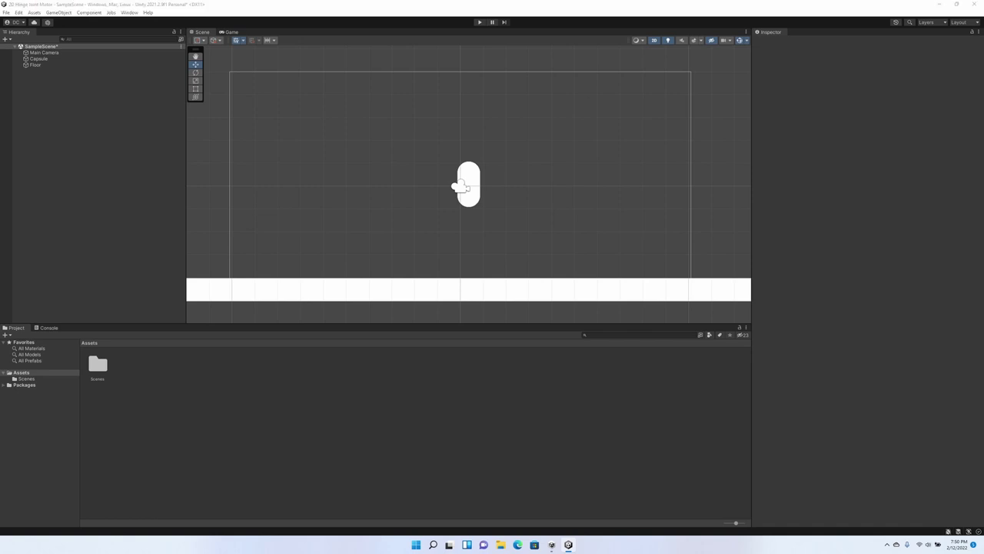
# Step: Import the Stick.png image from the Tutorials folder into the project Assets
pyautogui.hotkey('alt', 'Tab')
pyautogui.moveTo(866, 138); pyautogui.dragTo(678, 105)
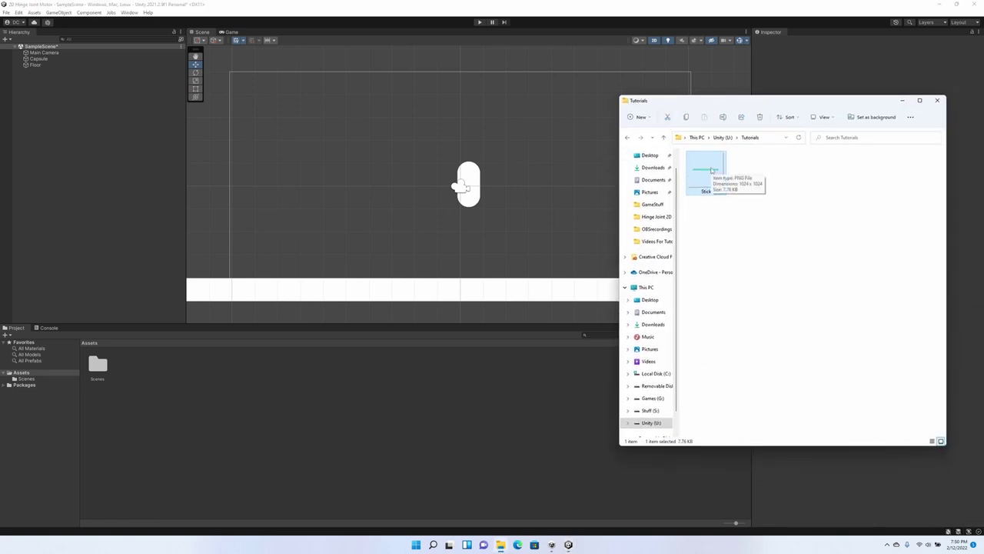
pyautogui.moveTo(712, 170); pyautogui.dragTo(169, 380)
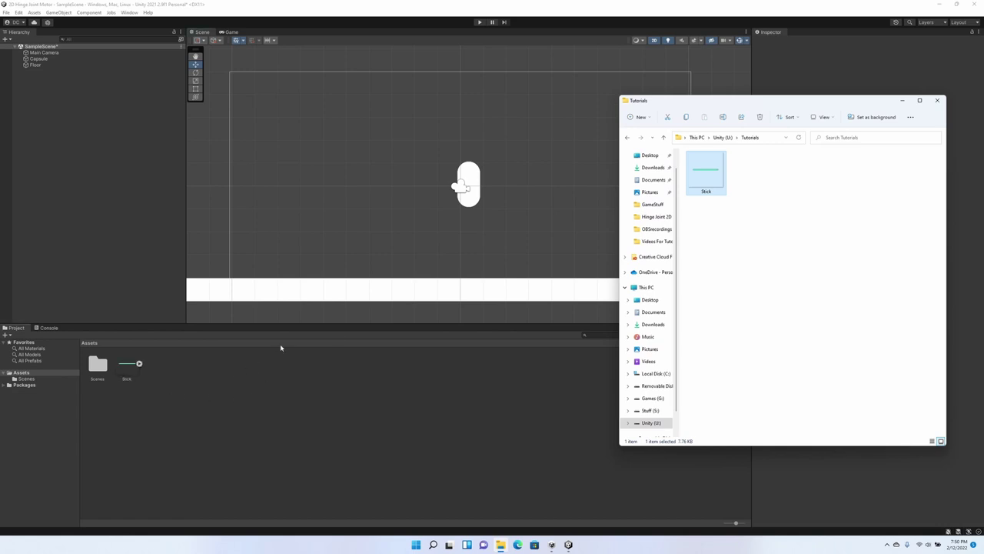
pyautogui.click(347, 3)
# Step: Open Stick.png in Photos to view it, then close the preview
pyautogui.doubleClick(131, 362)
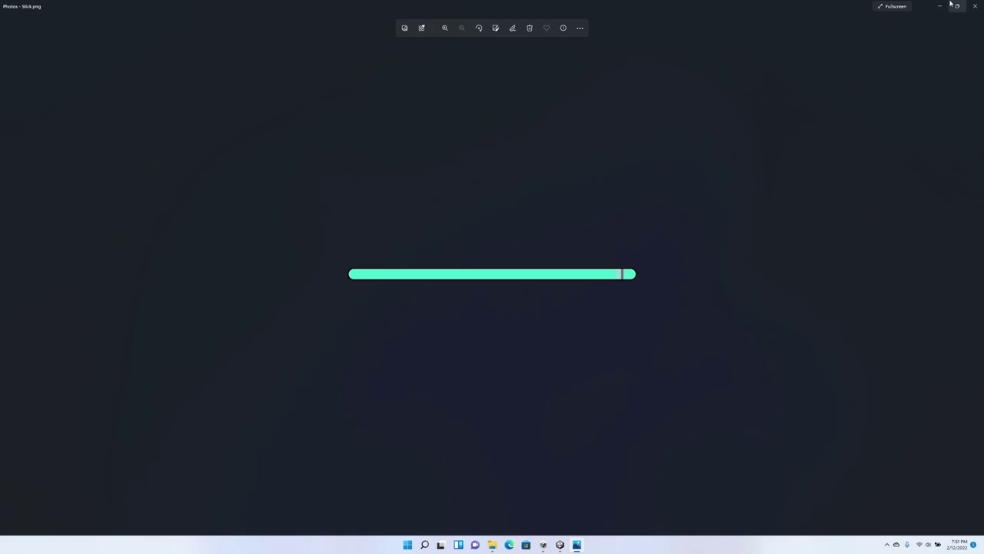
pyautogui.click(975, 6)
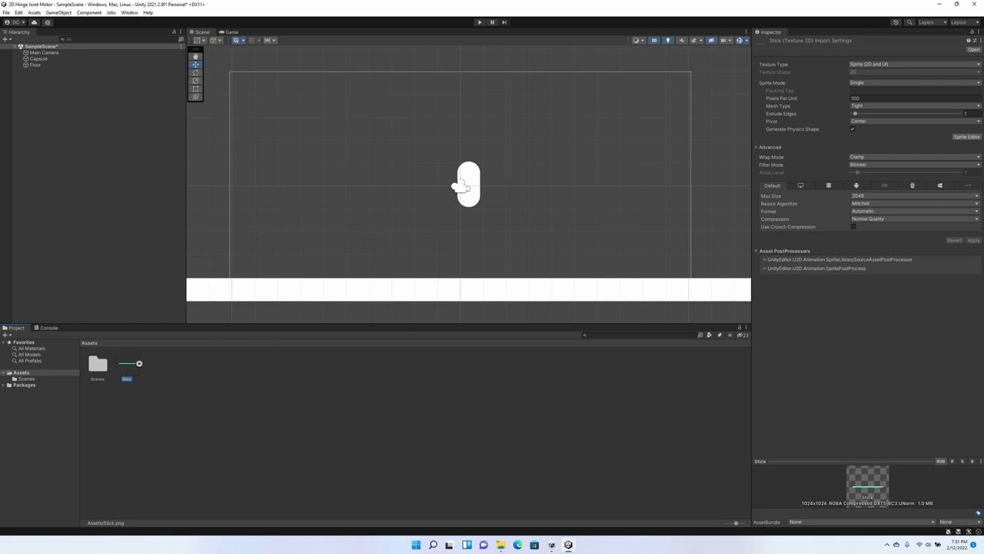
# Step: Open the Stick sprite in the Sprite Editor's Skinning Editor mode, zoomed in and selected
pyautogui.click(966, 138)
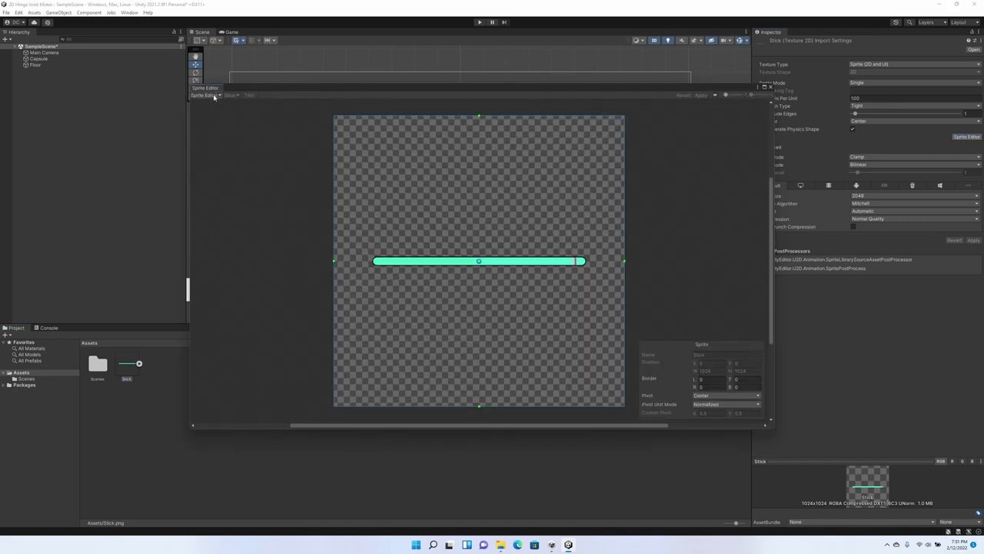
pyautogui.click(214, 95)
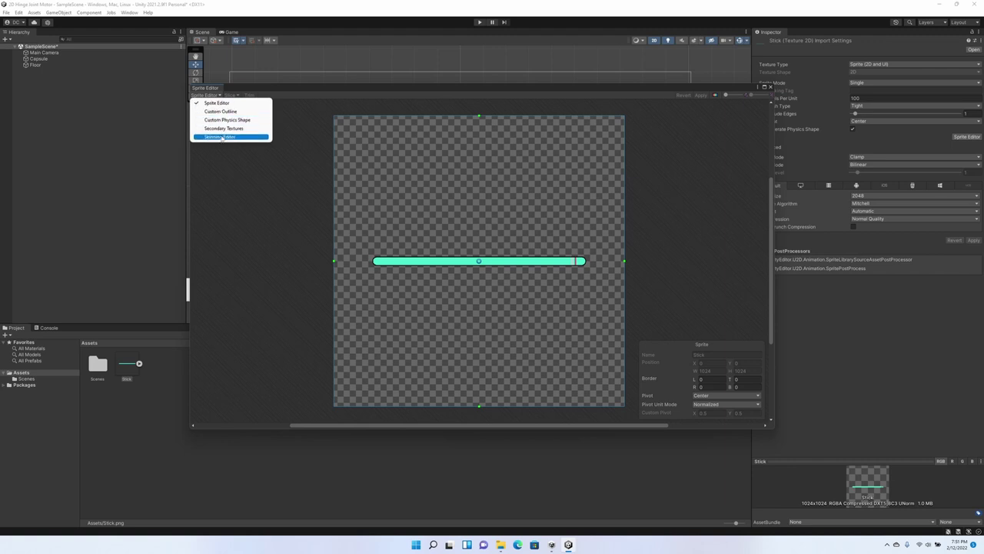
pyautogui.click(222, 137)
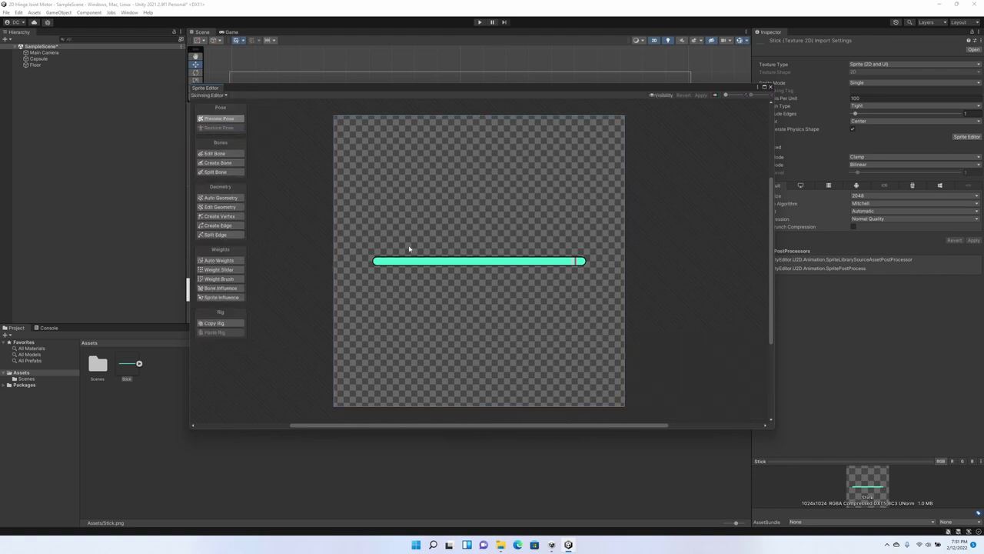
pyautogui.scroll(2, 409, 249)
pyautogui.scroll(2, 456, 253)
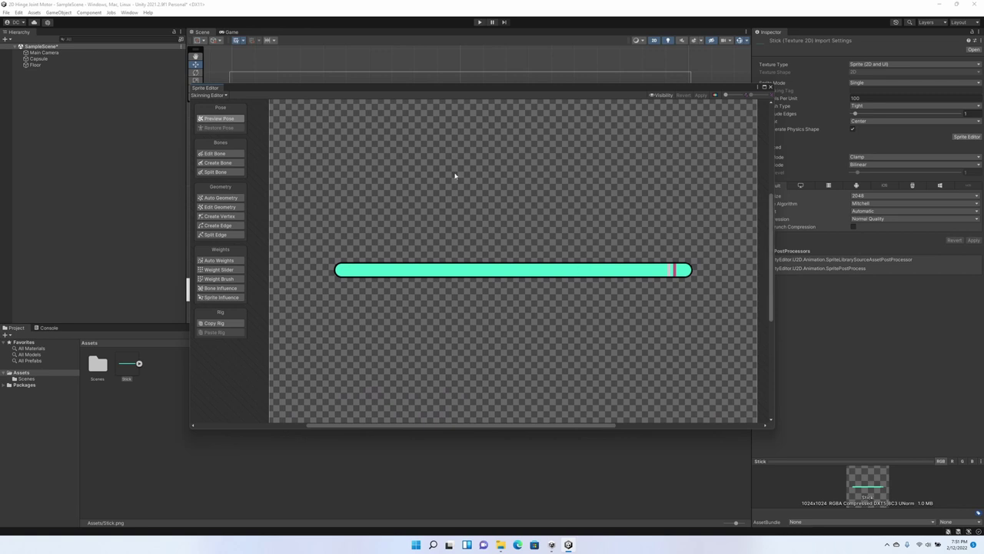
pyautogui.click(472, 274)
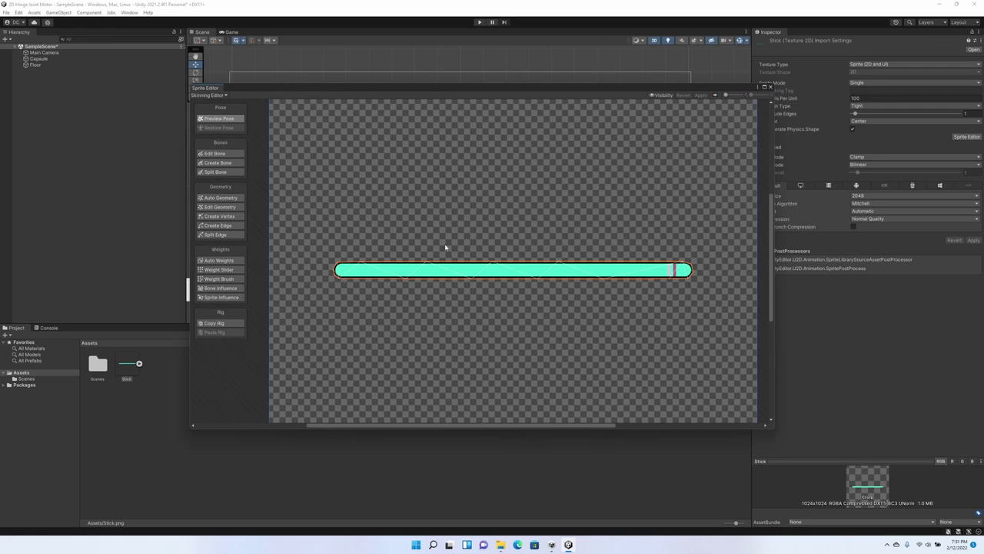
# Step: Draw four connected bones from the stick's left end to its right end
pyautogui.click(218, 162)
pyautogui.scroll(2, 388, 274)
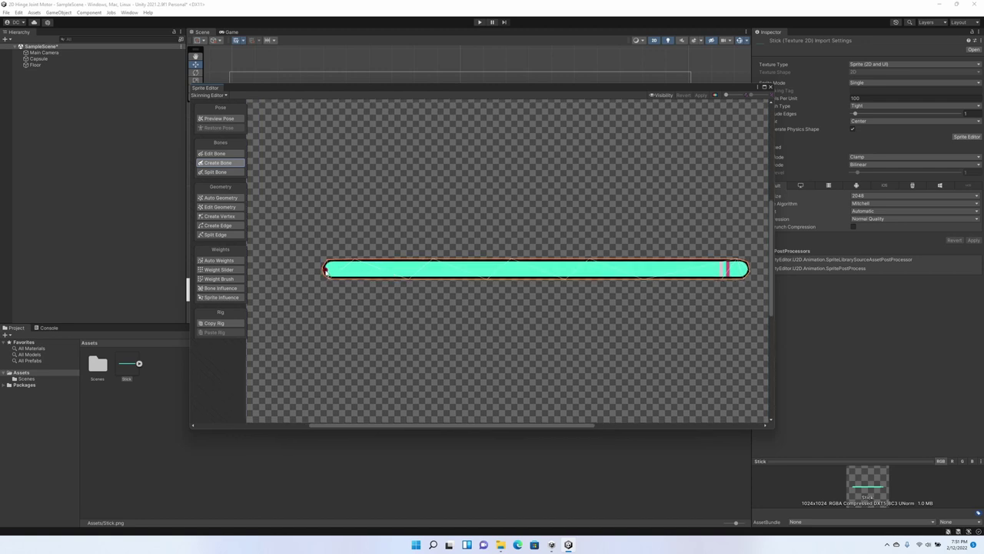
pyautogui.click(326, 271)
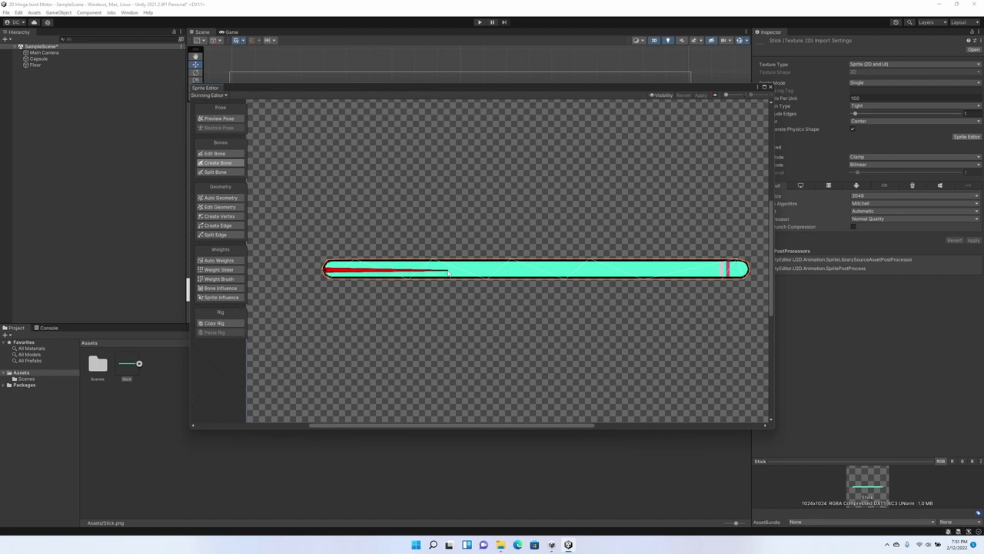
pyautogui.click(454, 269)
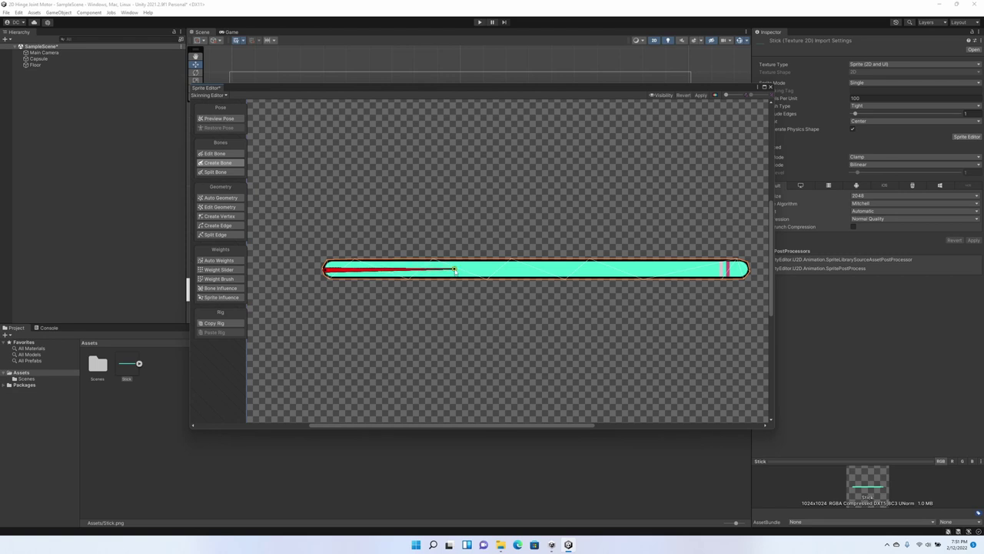
pyautogui.click(559, 269)
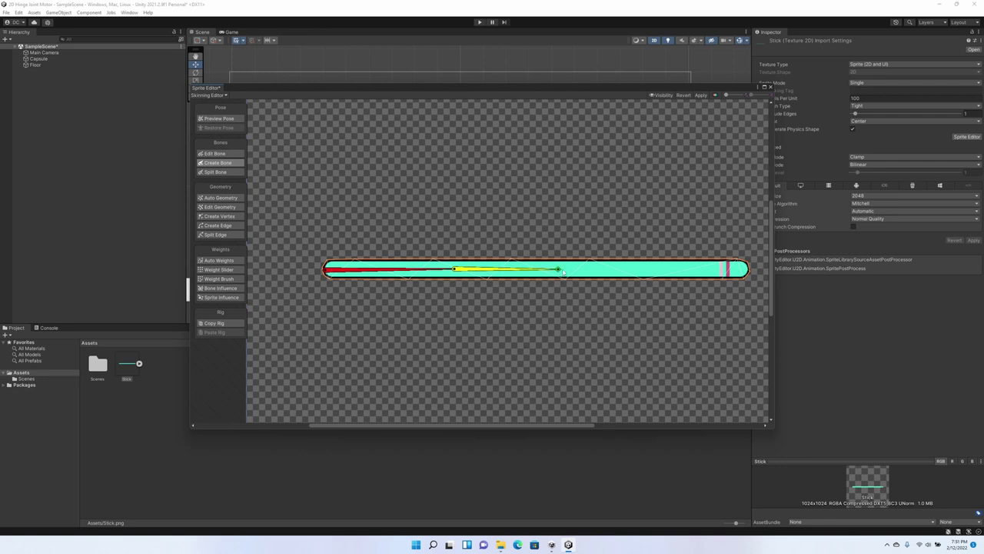
pyautogui.click(661, 270)
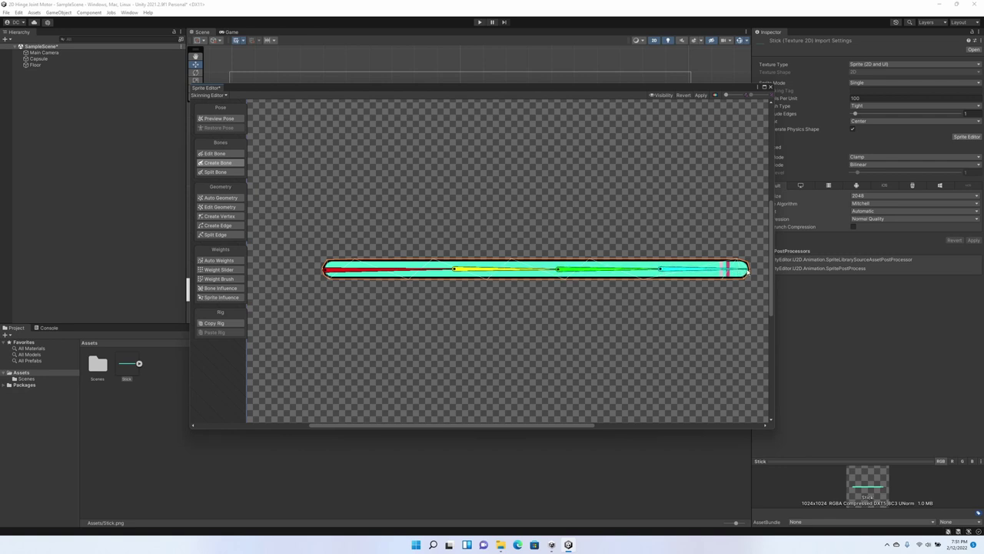
pyautogui.click(748, 270)
pyautogui.press('Escape')
# Step: Auto-generate a more detailed, subdivided weighted mesh for the Stick, apply it, and close the editor
pyautogui.click(223, 199)
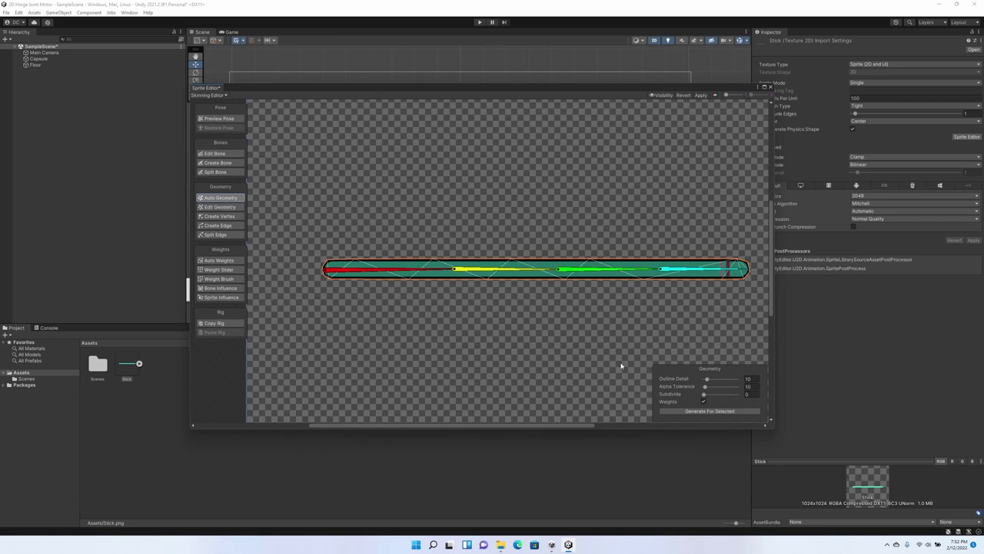
pyautogui.click(712, 411)
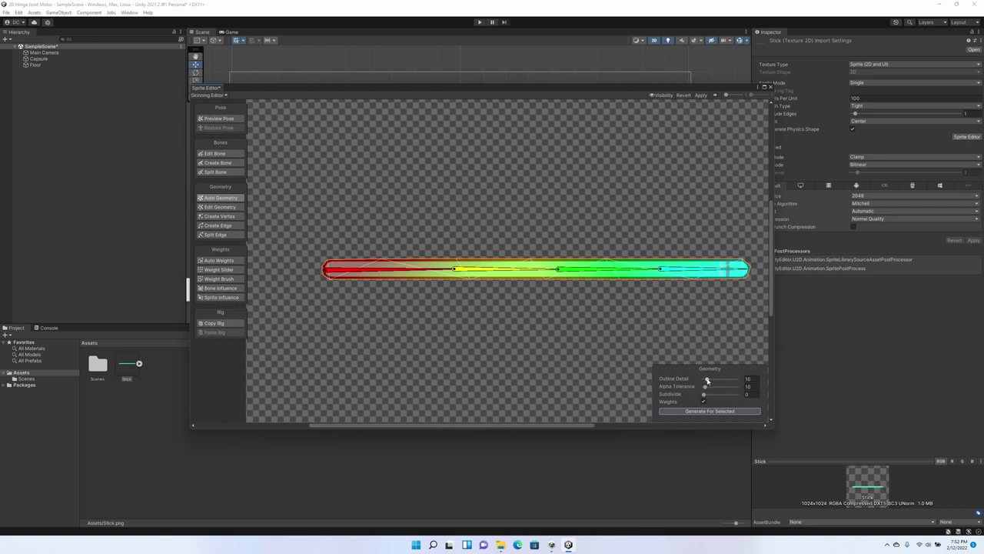
pyautogui.moveTo(708, 380); pyautogui.dragTo(712, 394)
pyautogui.click(711, 410)
pyautogui.click(716, 409)
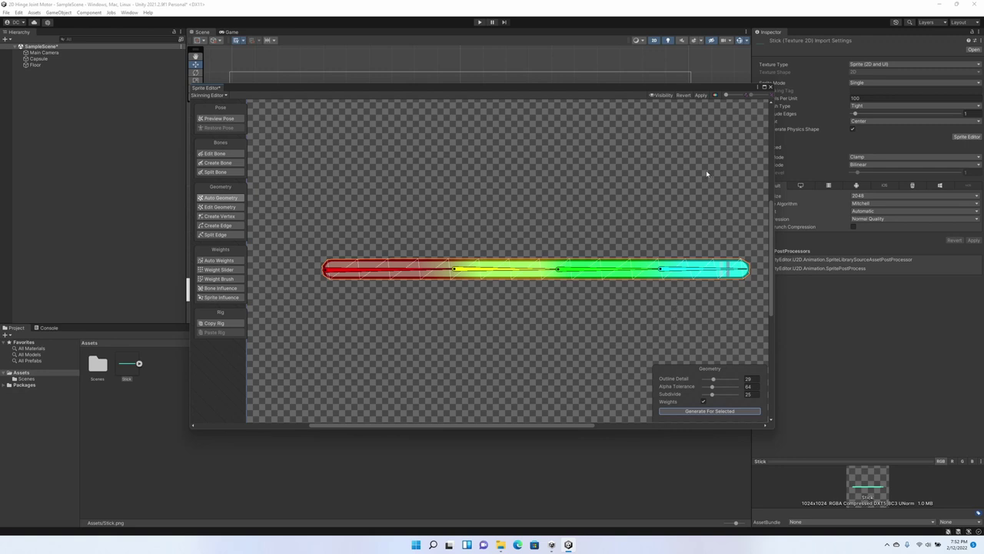
pyautogui.click(701, 96)
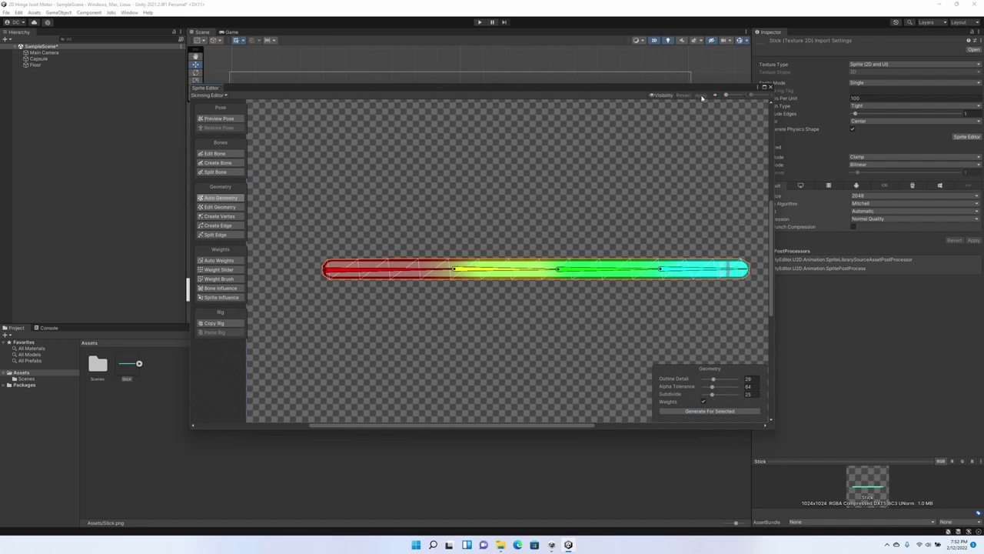
pyautogui.click(770, 88)
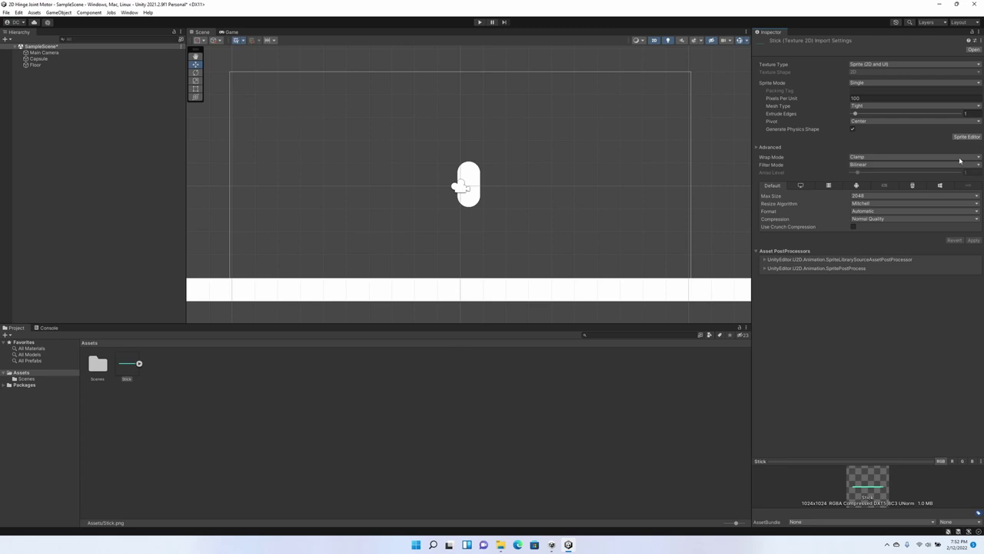
# Step: Place the Stick sprite into the scene beside the capsule
pyautogui.moveTo(129, 370); pyautogui.dragTo(517, 205)
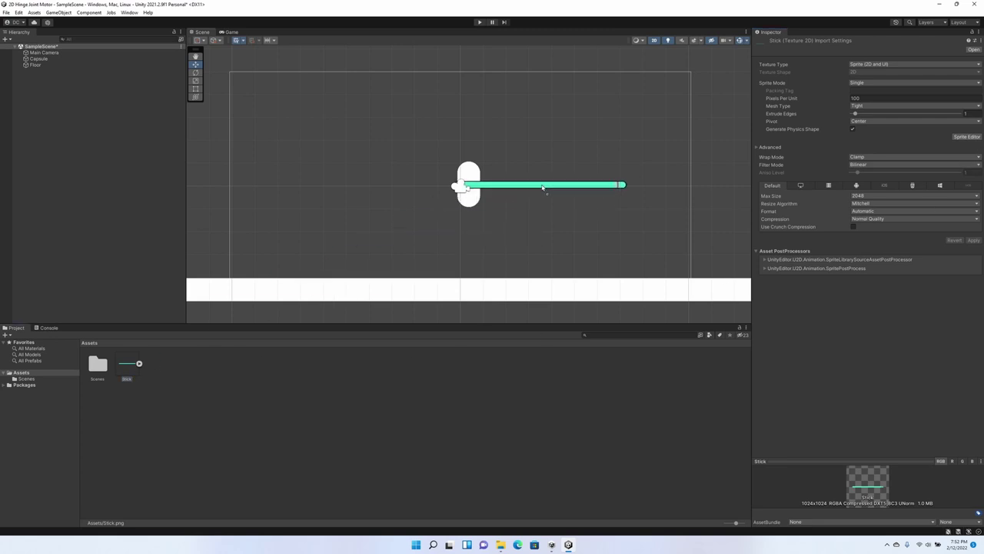
pyautogui.moveTo(542, 187); pyautogui.dragTo(572, 167)
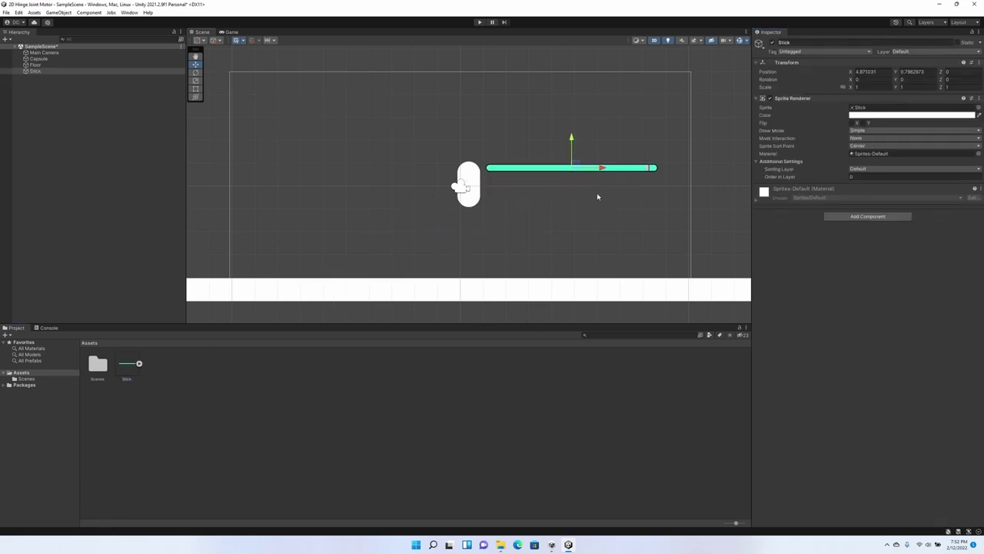
pyautogui.scroll(6, 621, 170)
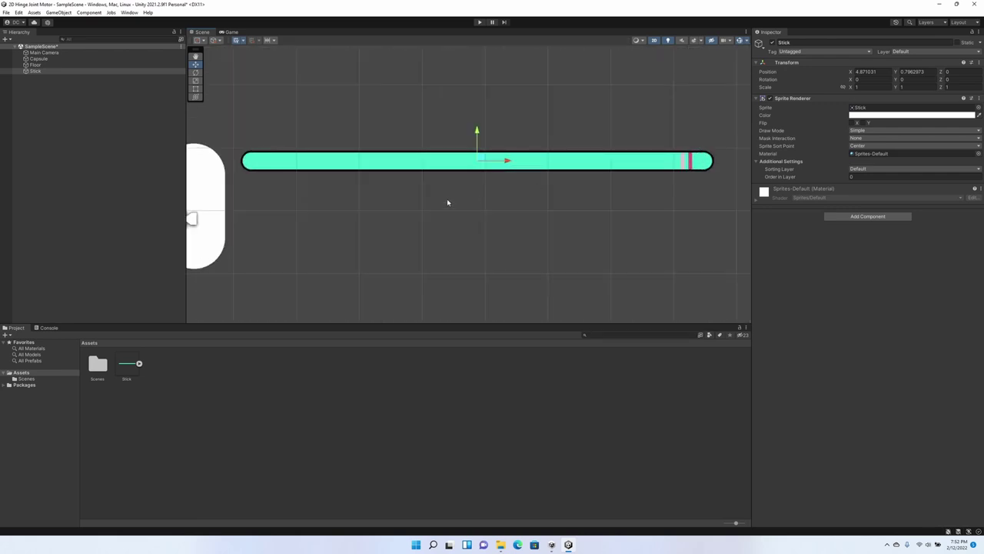
pyautogui.scroll(-6, 447, 199)
pyautogui.moveTo(433, 215); pyautogui.dragTo(531, 195, button='middle')
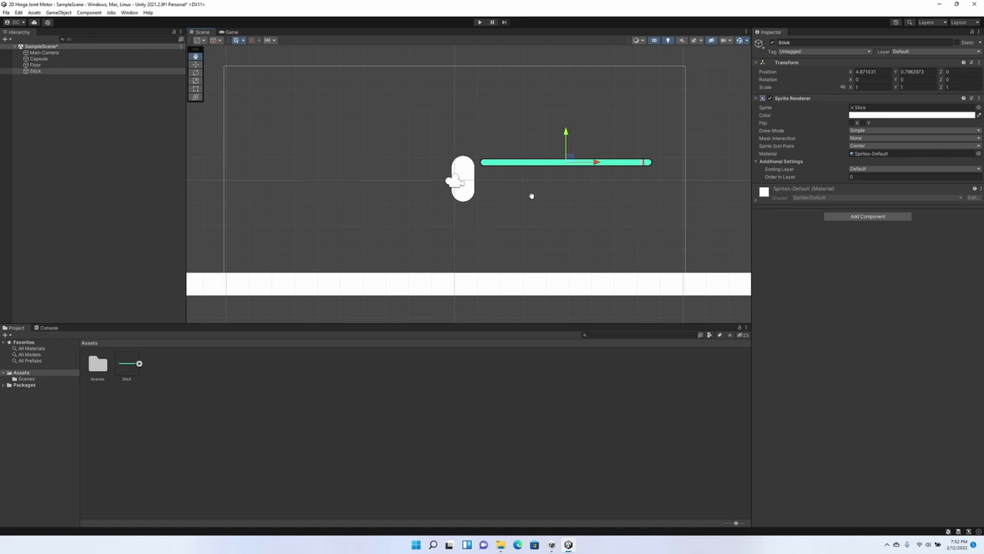
# Step: Add a Sprite Skin component to Stick and create its bone objects
pyautogui.click(874, 217)
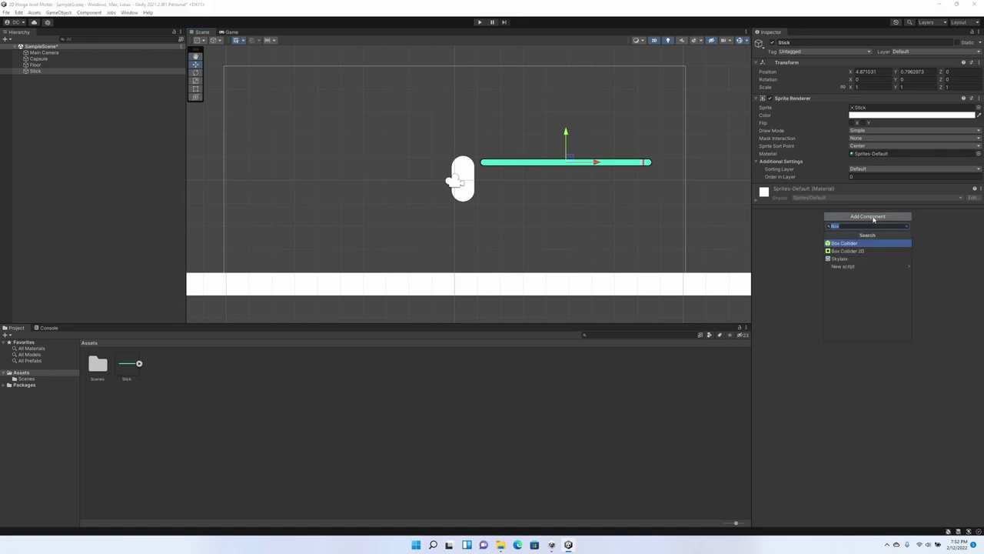
pyautogui.write('Sprite Skin')
pyautogui.press('Return')
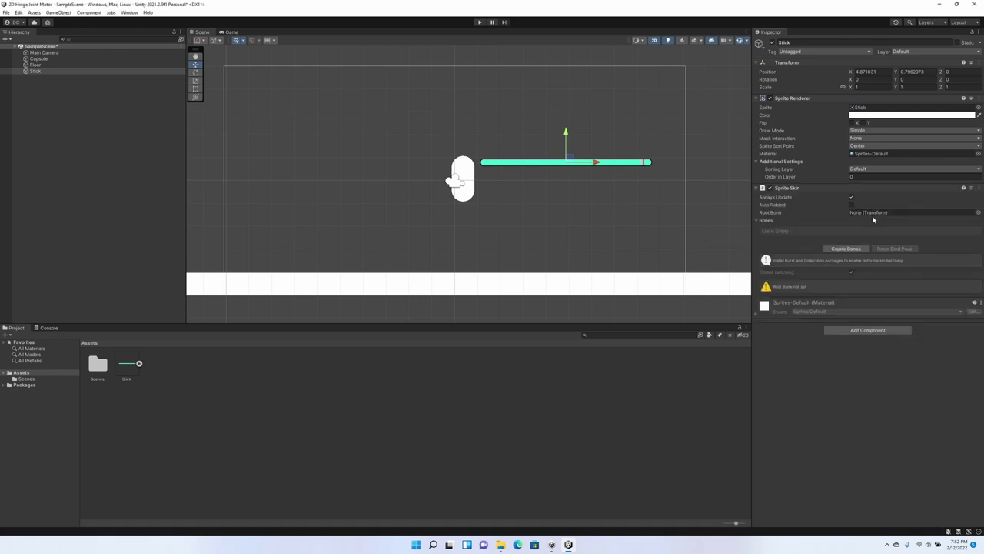
pyautogui.click(849, 250)
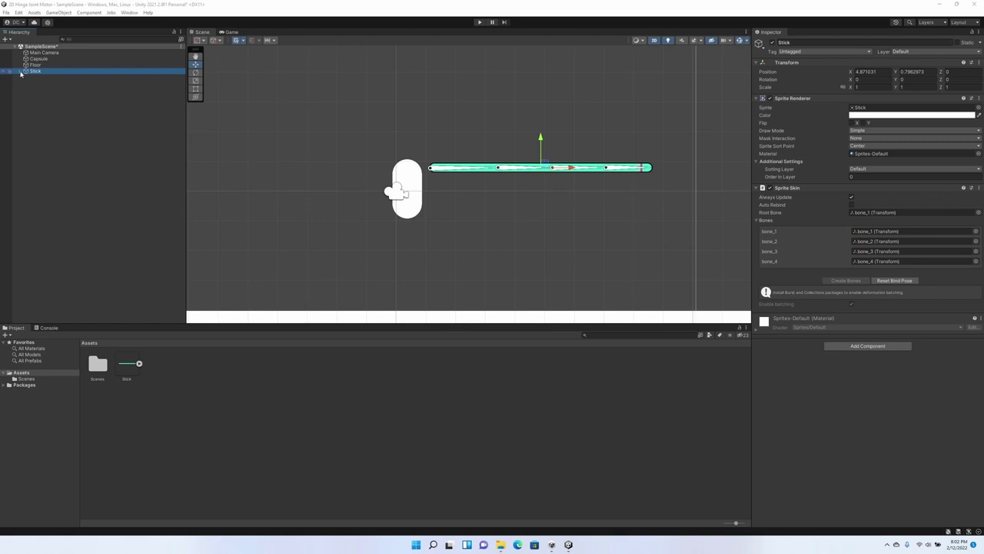
# Step: Expand the nested bone_1 to bone_4 hierarchy and select all four bones
pyautogui.click(20, 72)
pyautogui.click(26, 77)
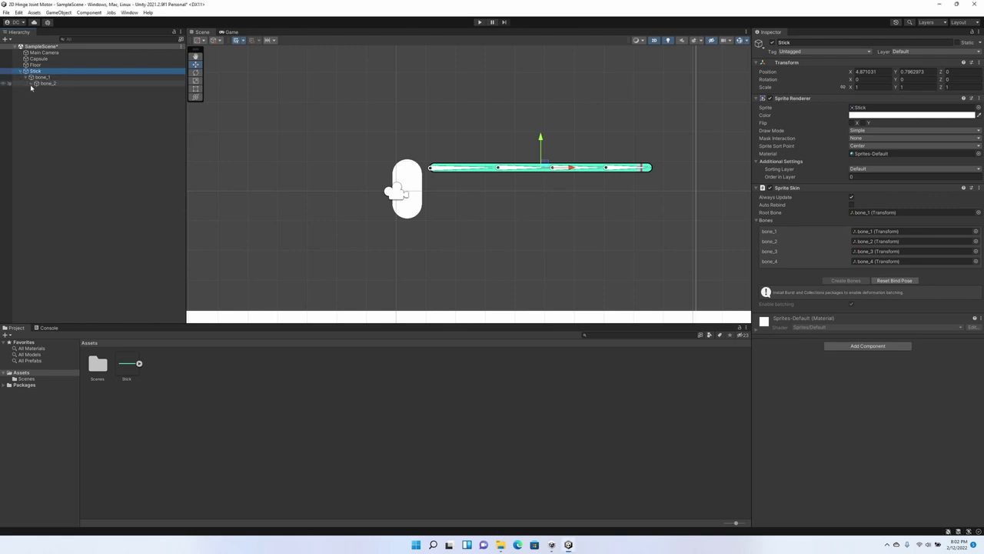
pyautogui.click(32, 83)
pyautogui.click(37, 89)
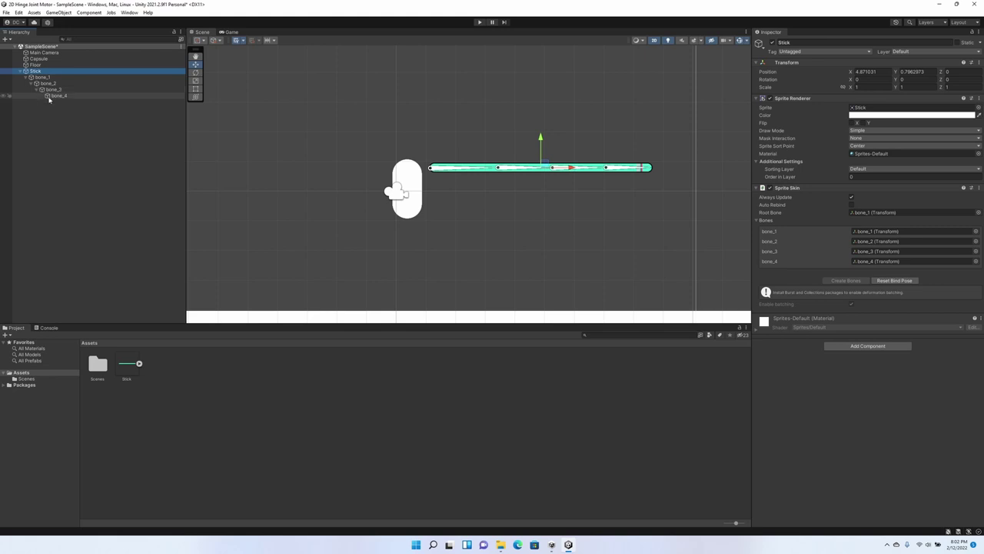
pyautogui.click(56, 95)
pyautogui.keyDown('shift'); pyautogui.click(43, 78); pyautogui.keyUp('shift')
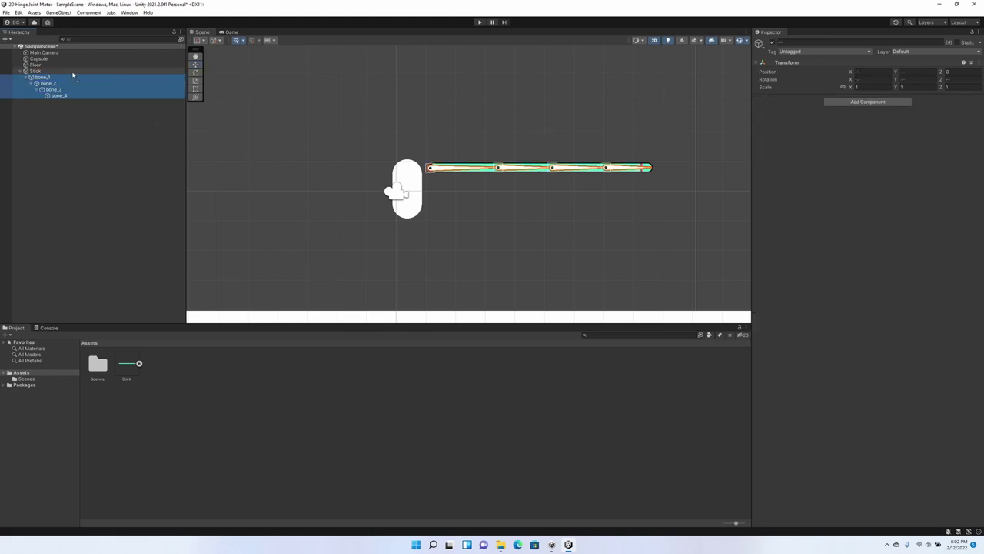
# Step: Make bone_1 to bone_4 direct children of Stick and give each a Box Collider 2D
pyautogui.moveTo(63, 76); pyautogui.dragTo(62, 71)
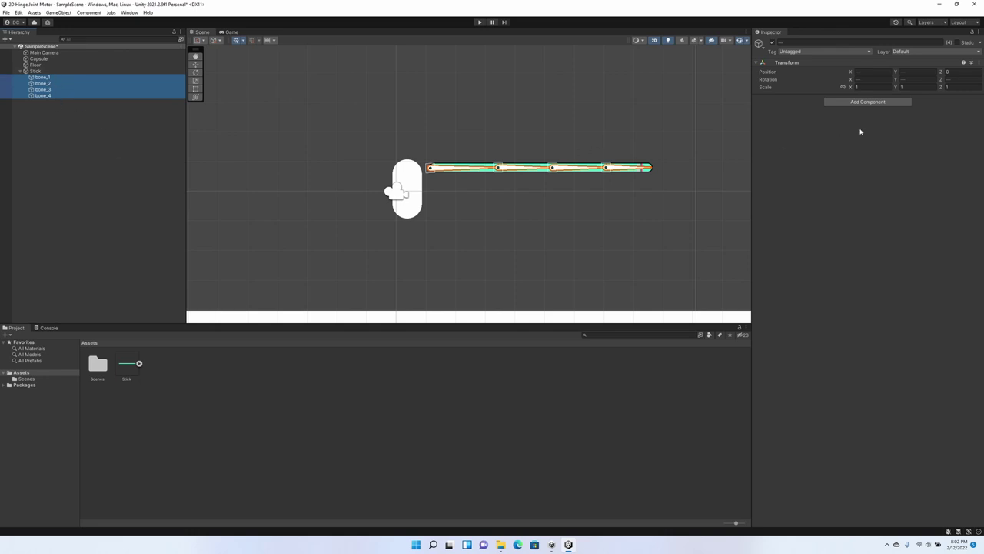
pyautogui.click(868, 102)
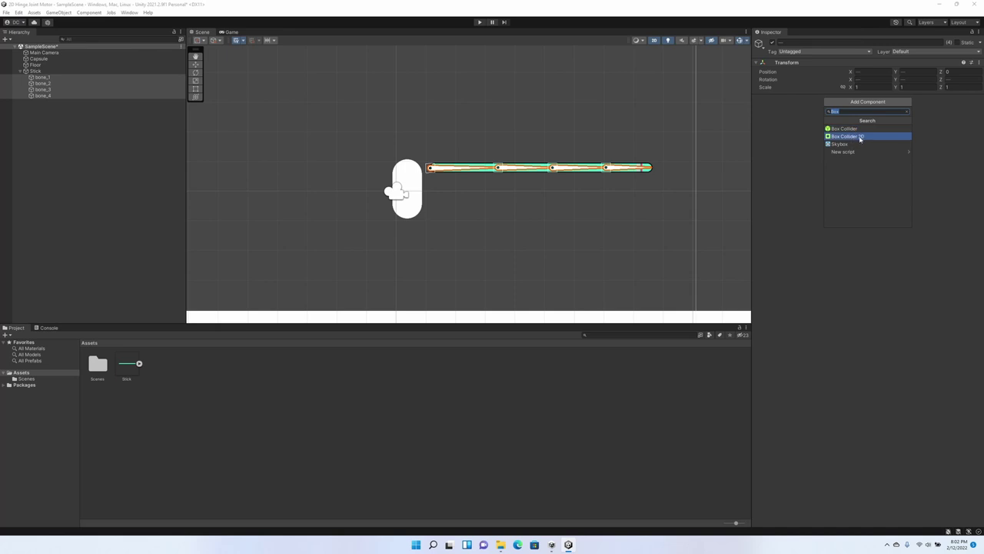
pyautogui.click(895, 137)
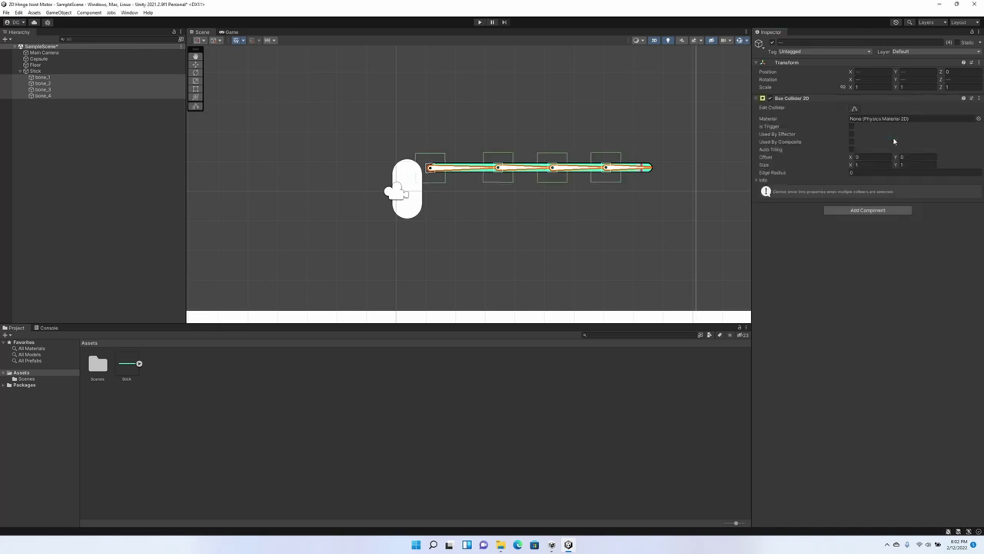
# Step: Test-bend the stick by rotating a bone, then undo the bend
pyautogui.scroll(5, 665, 185)
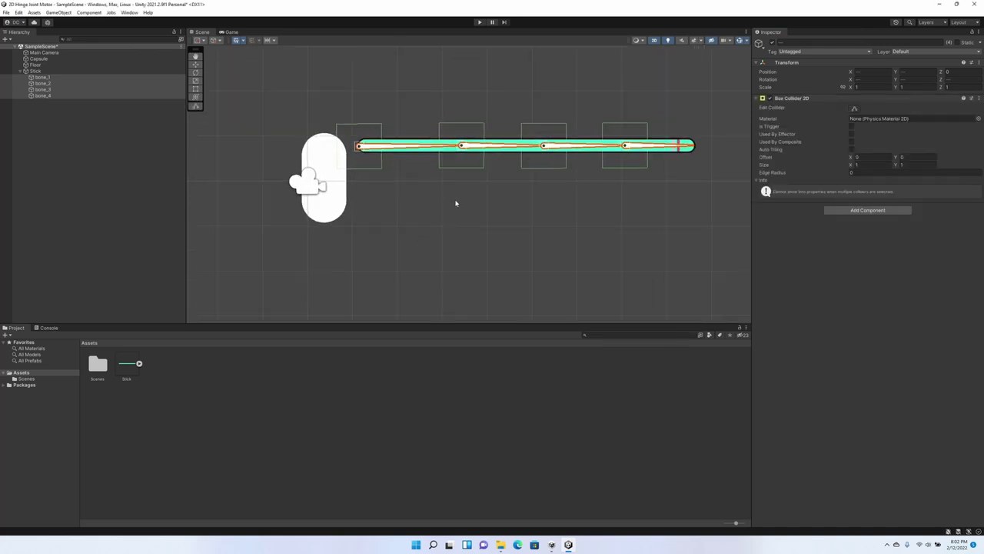
pyautogui.moveTo(516, 183); pyautogui.dragTo(508, 242, button='middle')
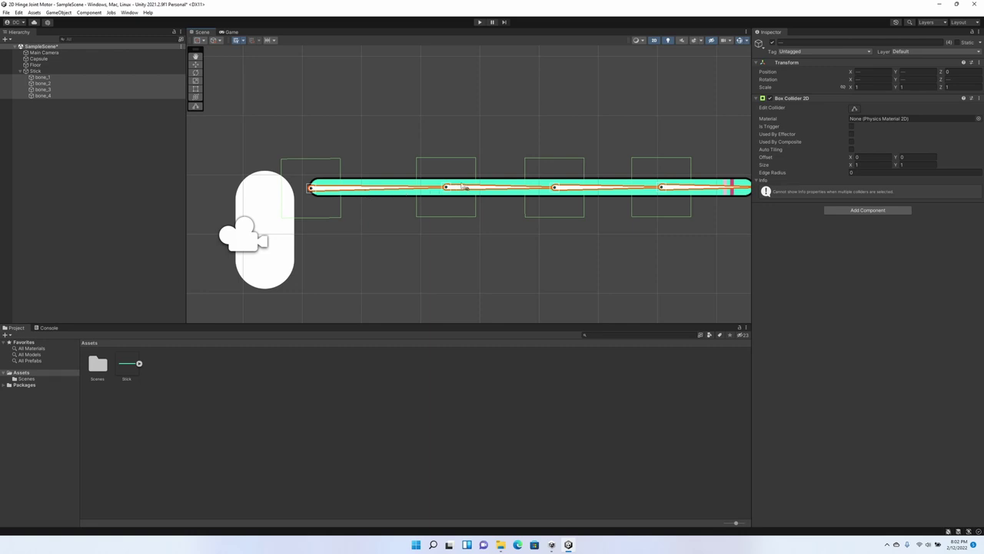
pyautogui.moveTo(432, 190); pyautogui.dragTo(435, 167)
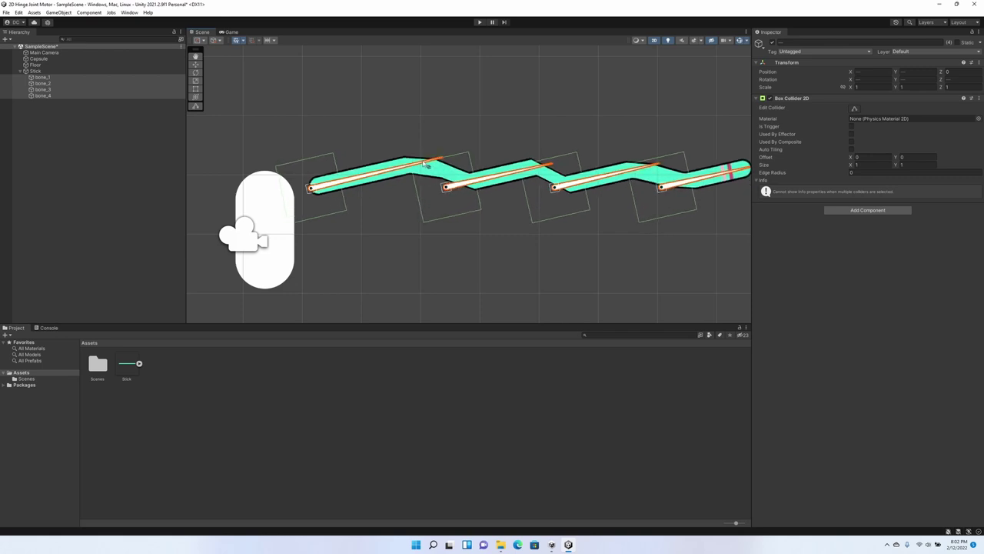
pyautogui.hotkey('ctrl', 'z')
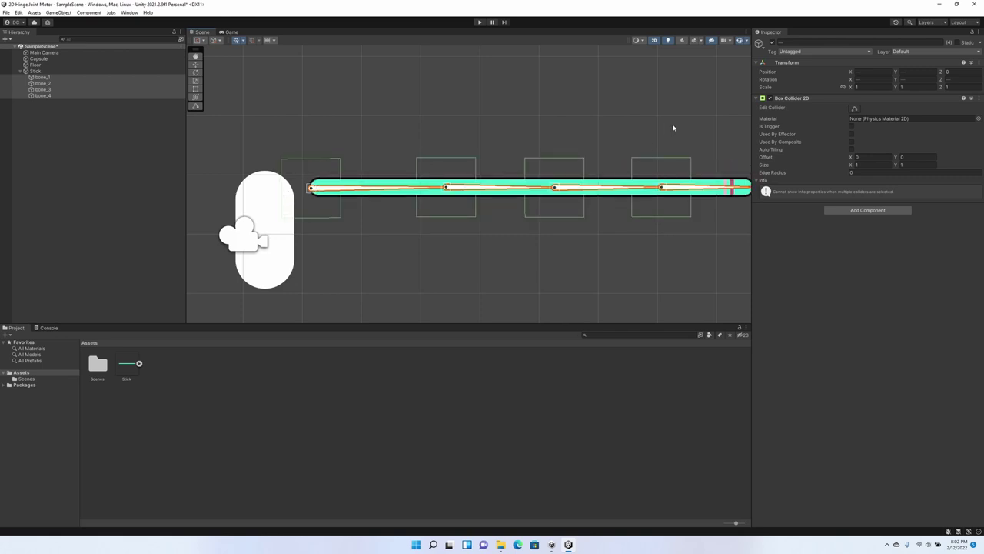
pyautogui.moveTo(674, 128); pyautogui.dragTo(545, 130, button='middle')
# Step: Set bone_4's collider Offset X to 0.75 and widen it along the stick
pyautogui.click(69, 96)
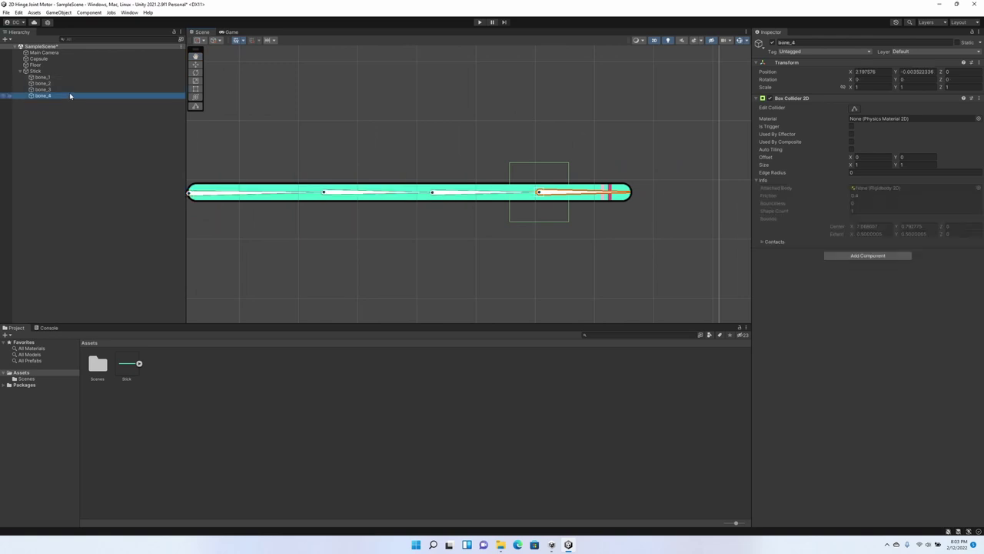
pyautogui.scroll(3, 551, 143)
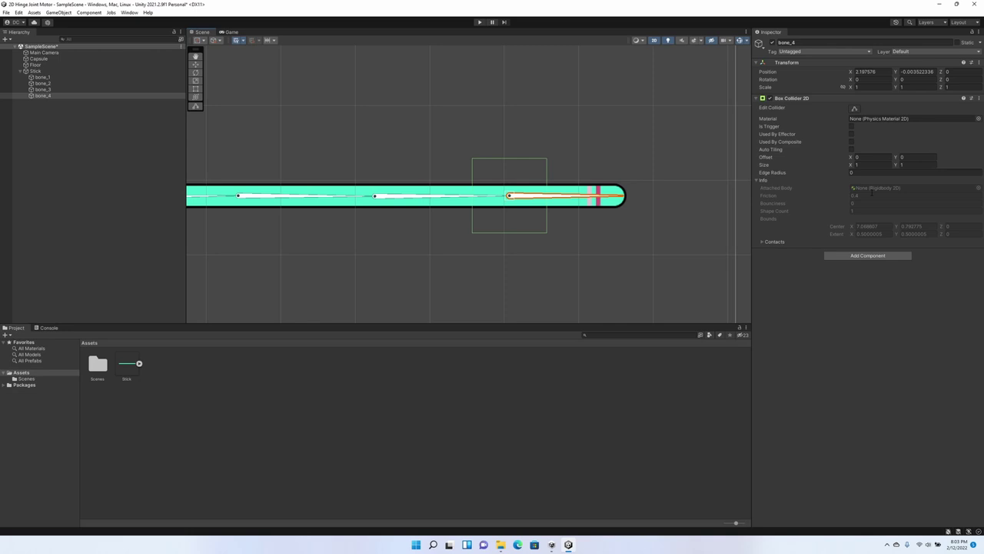
pyautogui.click(866, 159)
pyautogui.write('0.64')
pyautogui.press('BackSpace')
pyautogui.press('BackSpace')
pyautogui.write('83')
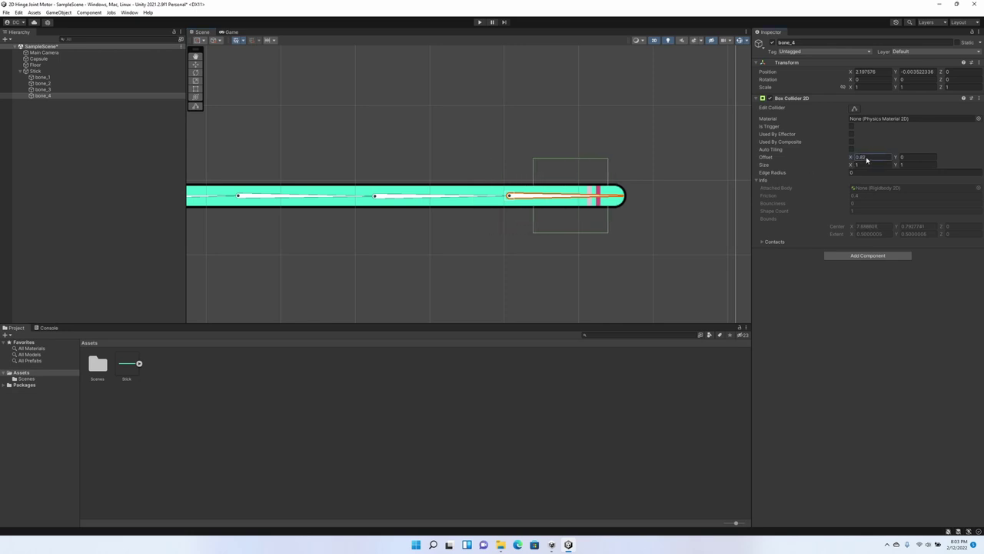
pyautogui.press('BackSpace')
pyautogui.press('BackSpace')
pyautogui.write('75')
pyautogui.moveTo(854, 165); pyautogui.dragTo(895, 173)
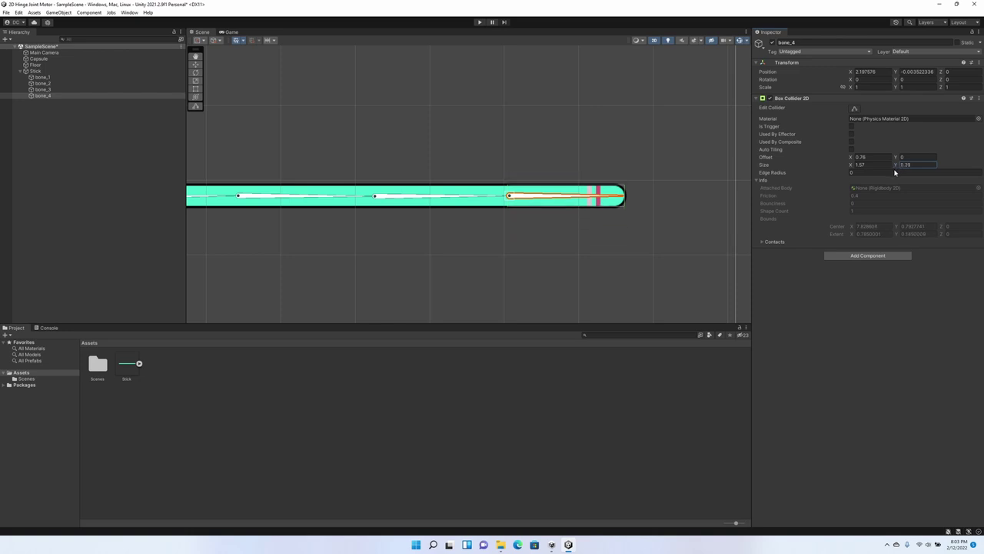
# Step: Select all four bones and pan along the stick to check their 0.29-tall colliders
pyautogui.click(43, 89)
pyautogui.doubleClick(43, 83)
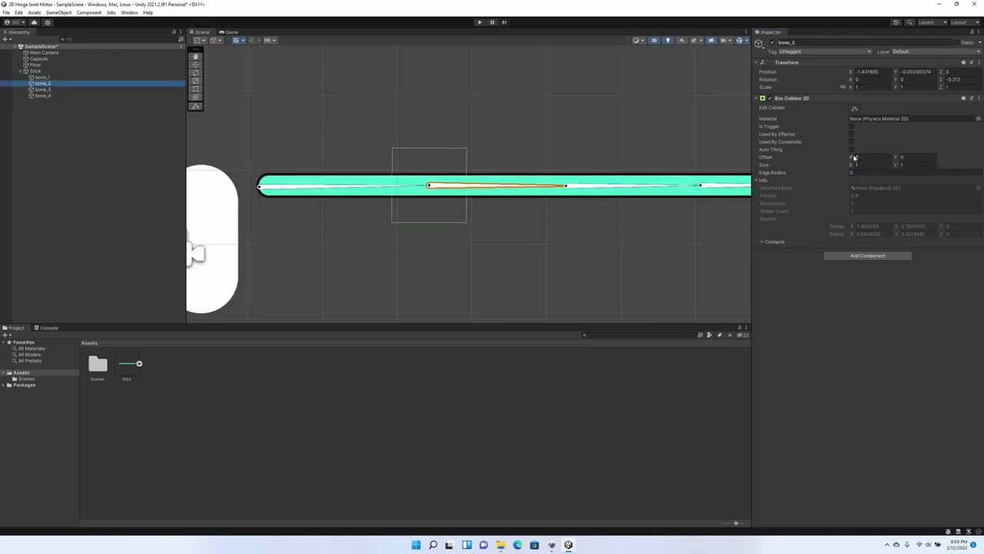
pyautogui.doubleClick(42, 77)
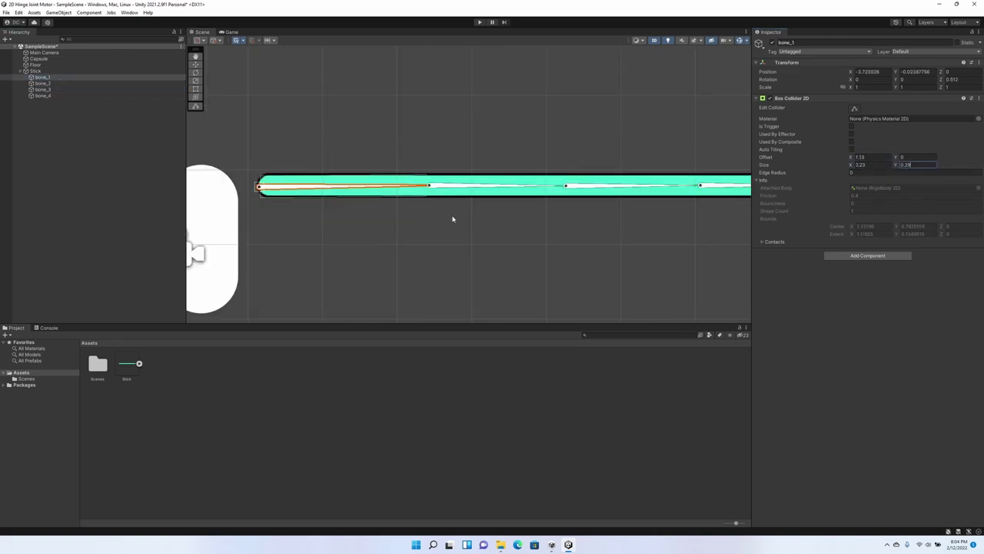
pyautogui.keyDown('shift'); pyautogui.click(131, 95); pyautogui.keyUp('shift')
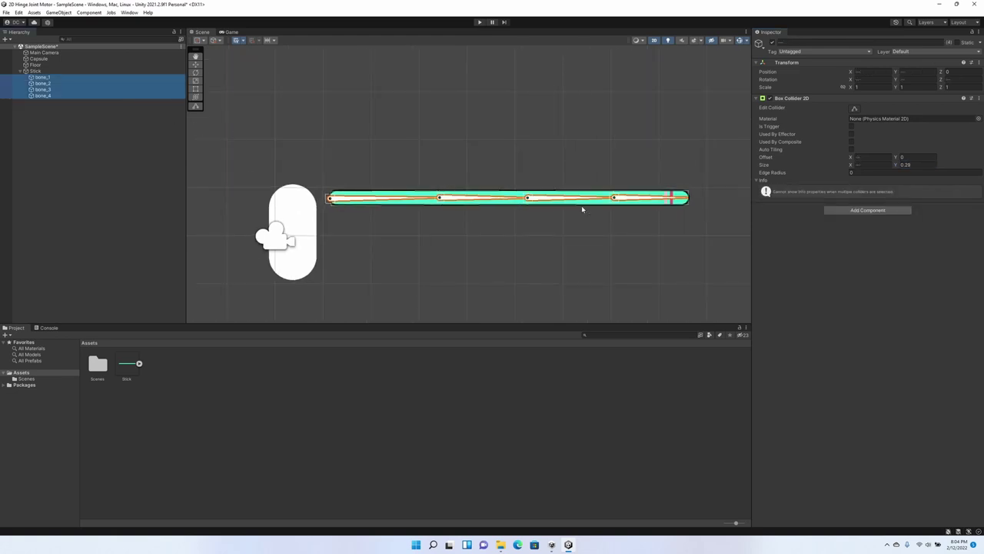
pyautogui.scroll(5, 581, 206)
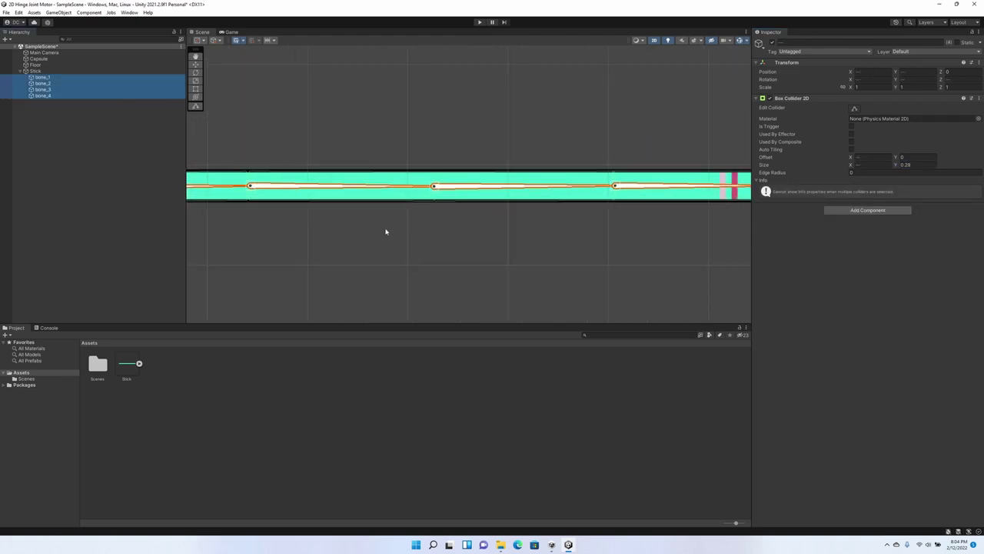
pyautogui.moveTo(270, 231); pyautogui.dragTo(432, 240, button='middle')
pyautogui.scroll(-3, 299, 228)
# Step: Add a Hinge Joint 2D to bone_1 through bone_4 together
pyautogui.click(74, 181)
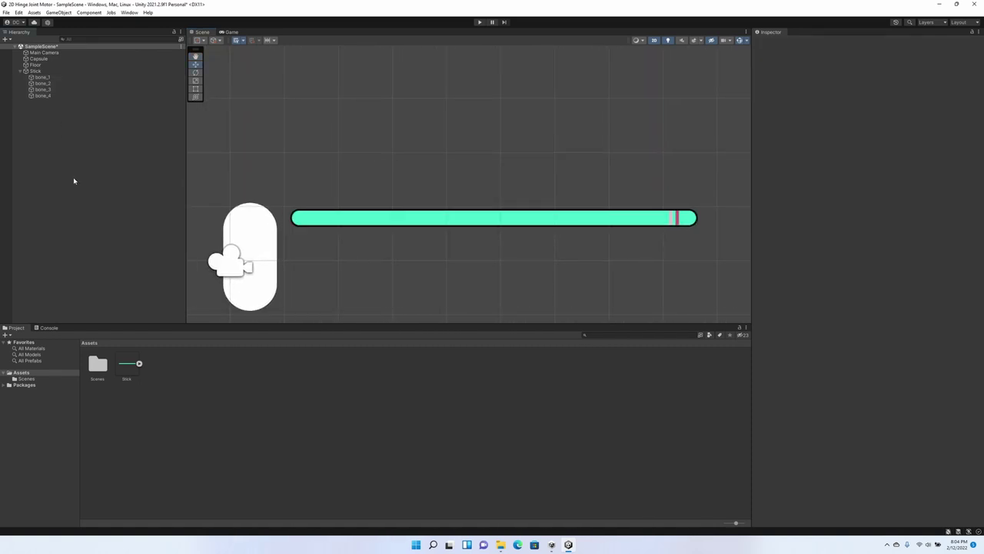
pyautogui.click(43, 95)
pyautogui.keyDown('shift'); pyautogui.click(54, 89); pyautogui.keyUp('shift')
pyautogui.keyDown('shift'); pyautogui.click(55, 78); pyautogui.keyUp('shift')
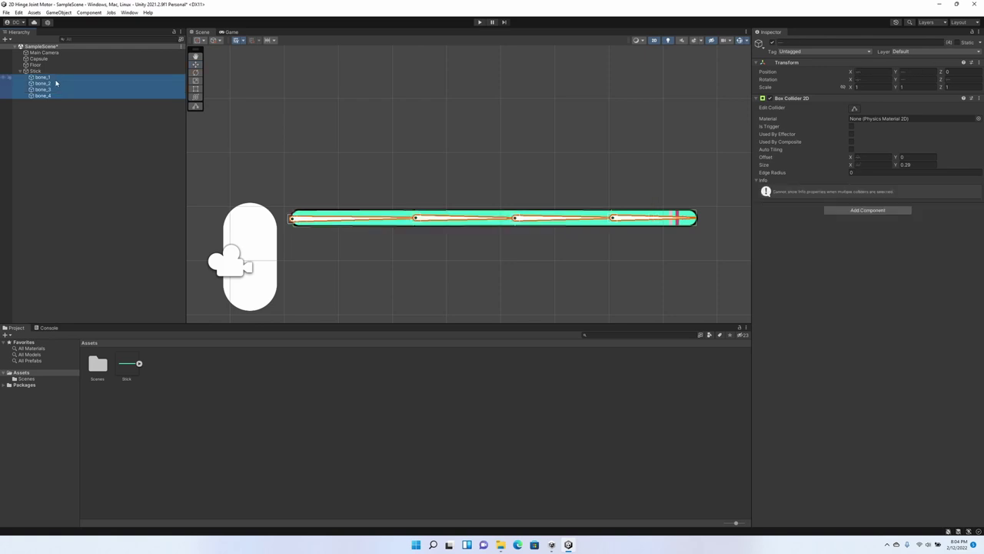
pyautogui.click(878, 211)
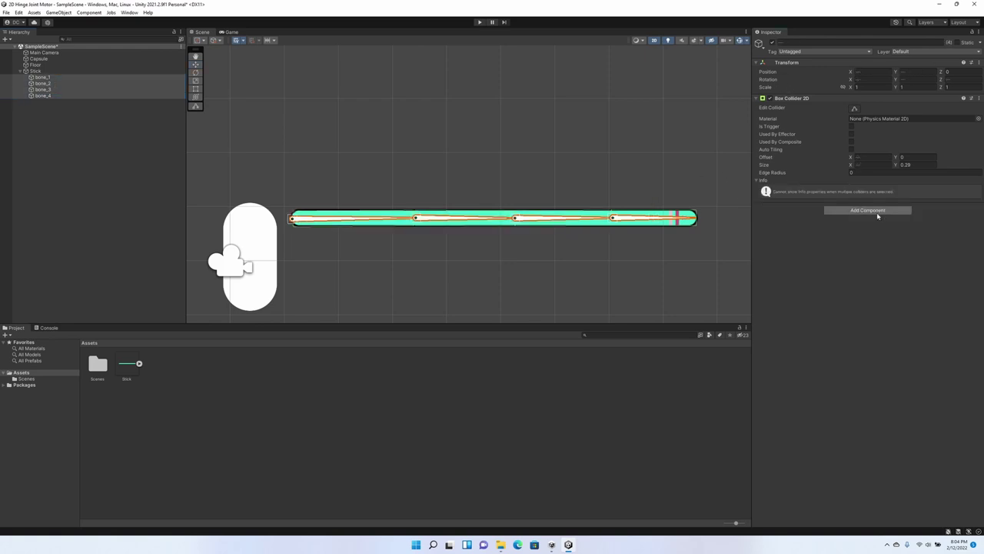
pyautogui.write('Hinge')
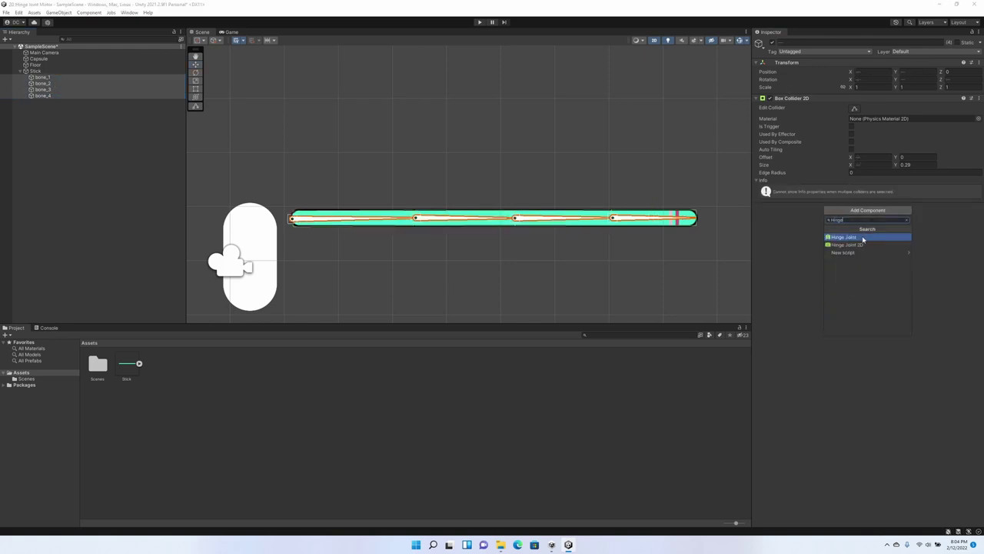
pyautogui.click(863, 242)
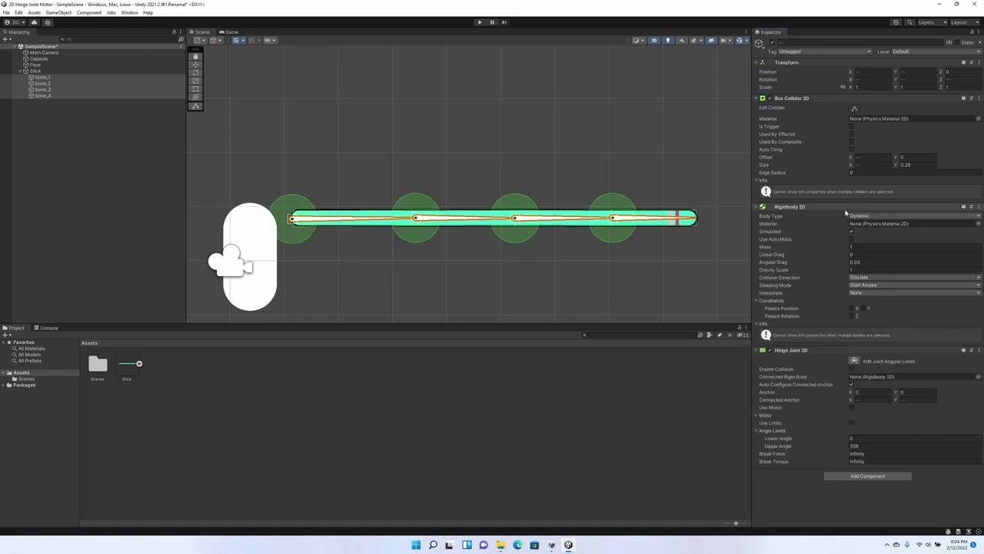
pyautogui.moveTo(703, 269); pyautogui.dragTo(674, 226)
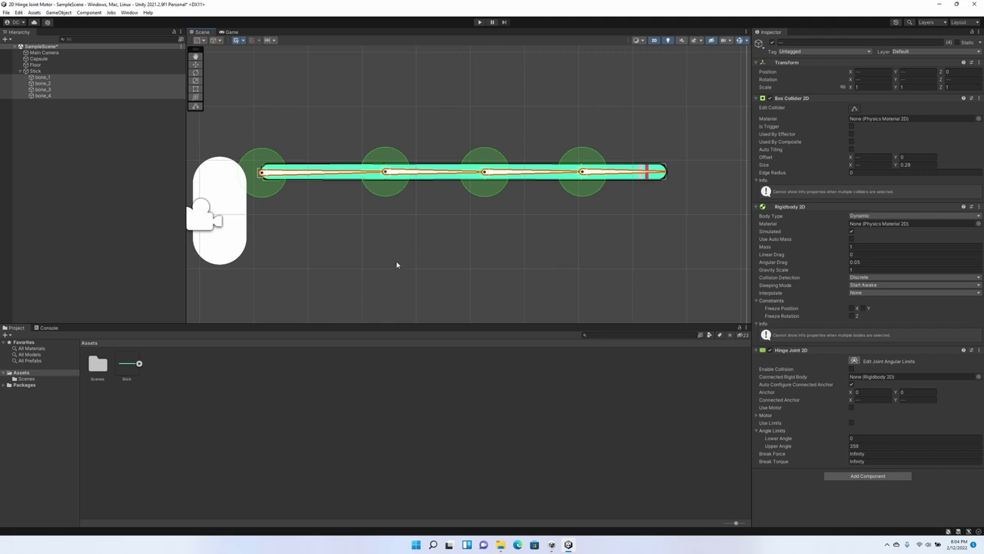
pyautogui.moveTo(399, 252); pyautogui.dragTo(402, 235)
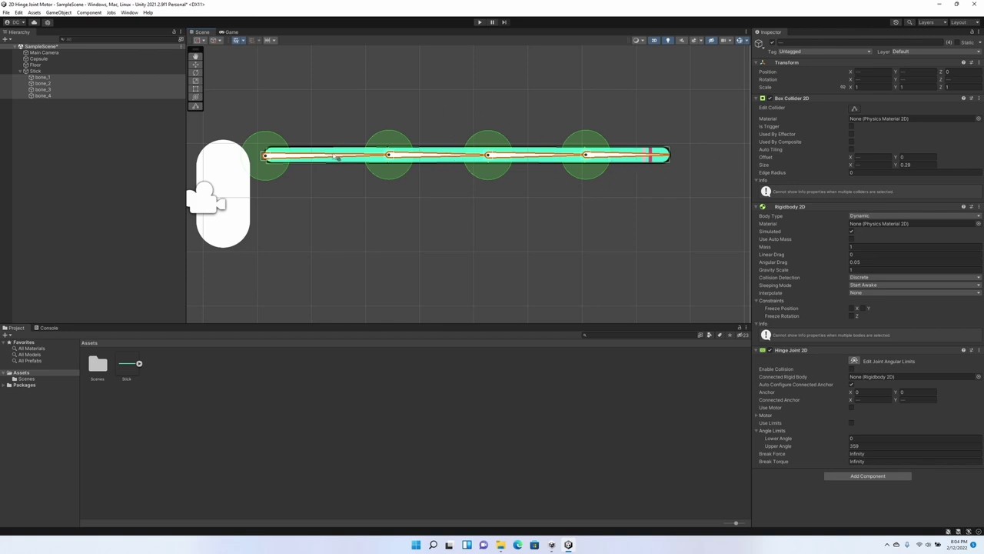
# Step: Link bone_4's hinge to bone_3's rigidbody, bone_3's to bone_2, and bone_2's to bone_1
pyautogui.click(43, 96)
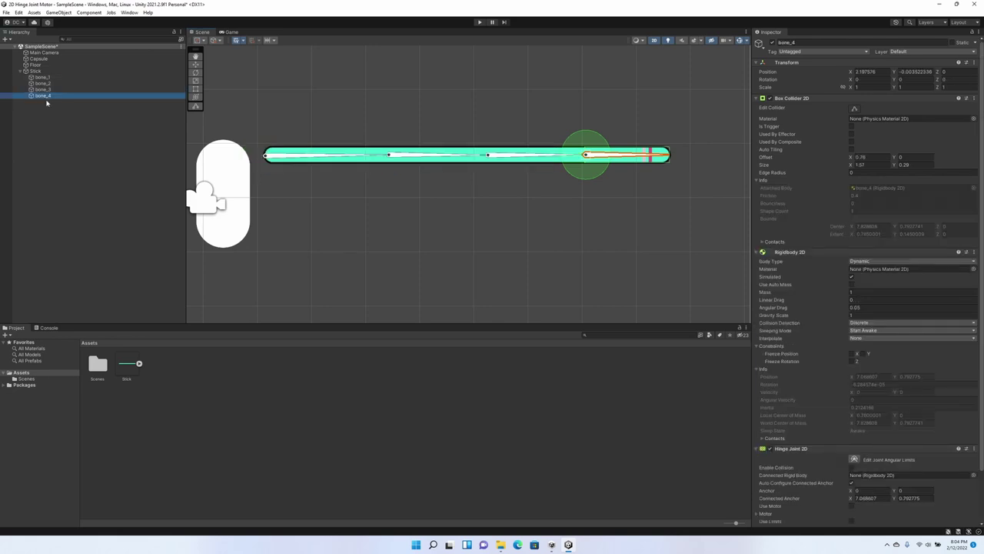
pyautogui.scroll(-2, 864, 341)
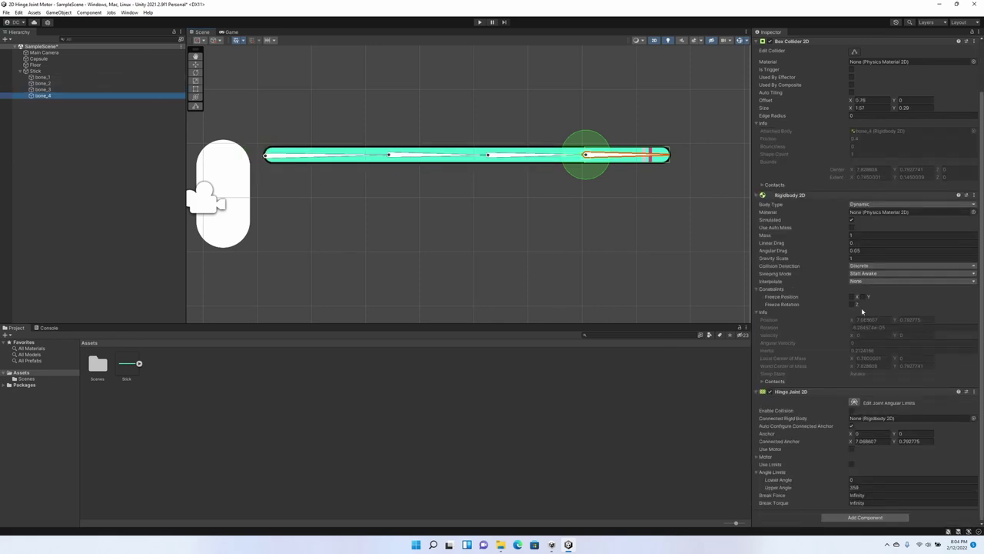
pyautogui.click(758, 196)
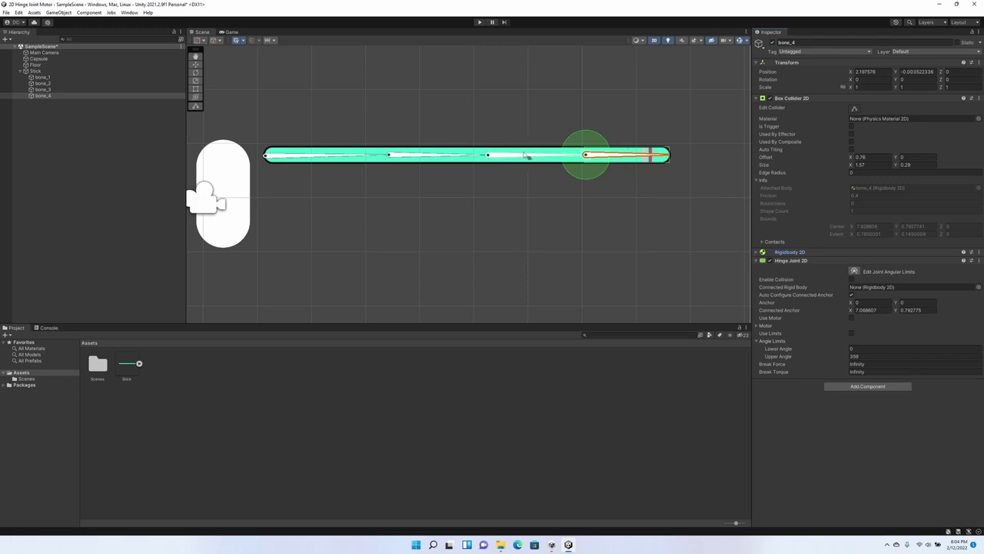
pyautogui.click(43, 89)
pyautogui.moveTo(173, 131); pyautogui.dragTo(871, 291)
pyautogui.click(81, 89)
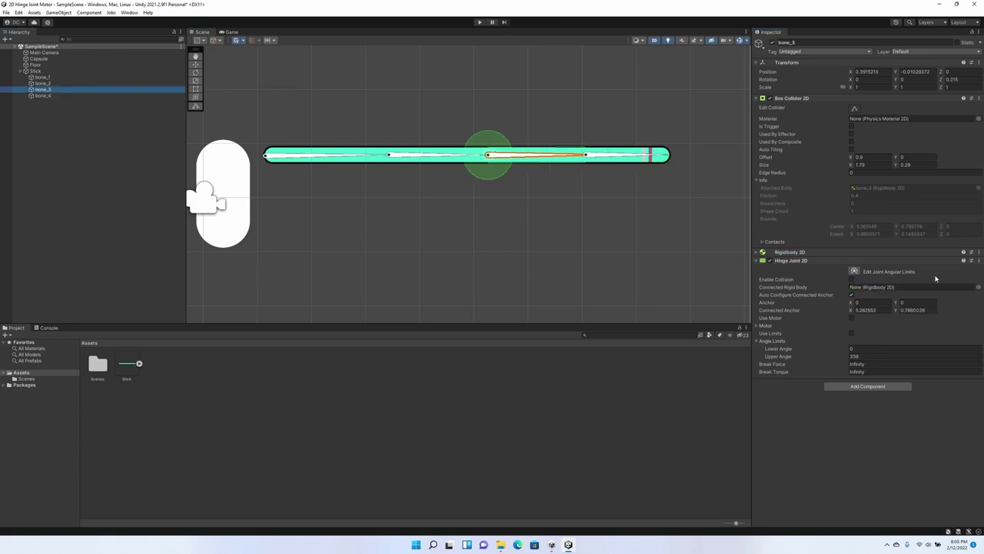
pyautogui.moveTo(46, 85); pyautogui.dragTo(880, 289)
pyautogui.click(38, 83)
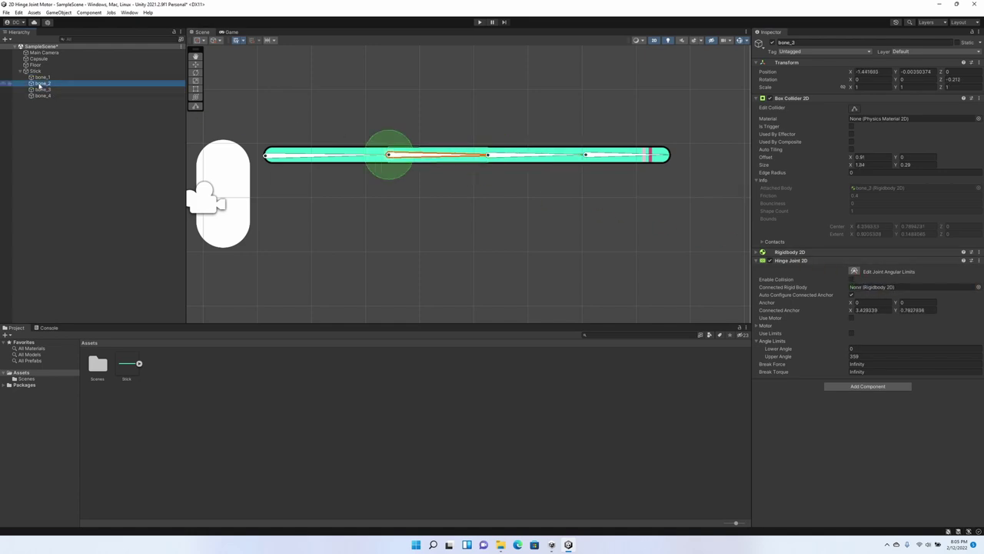
pyautogui.moveTo(40, 77); pyautogui.dragTo(857, 291)
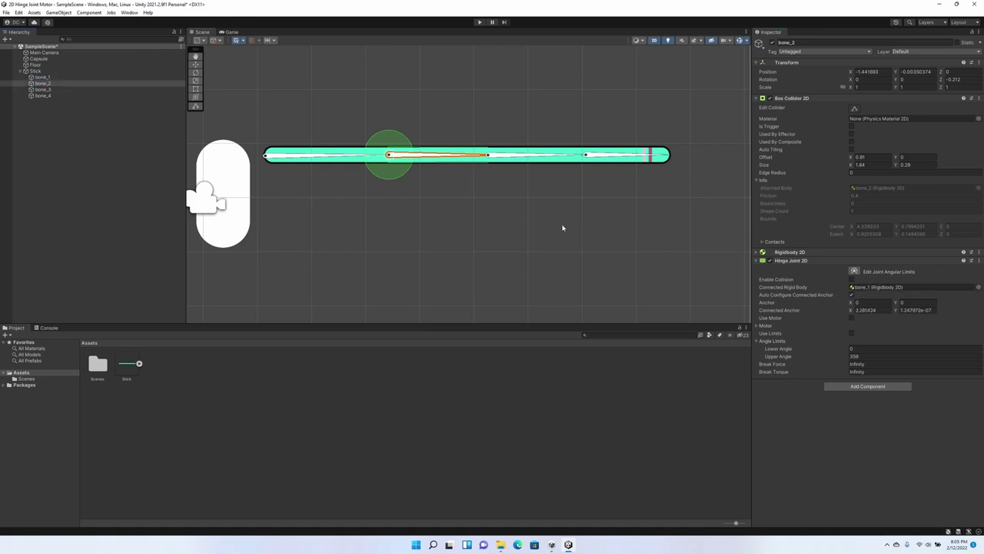
pyautogui.scroll(-2, 562, 228)
# Step: Test-play the stick, then stop and return to the Scene view
pyautogui.click(479, 22)
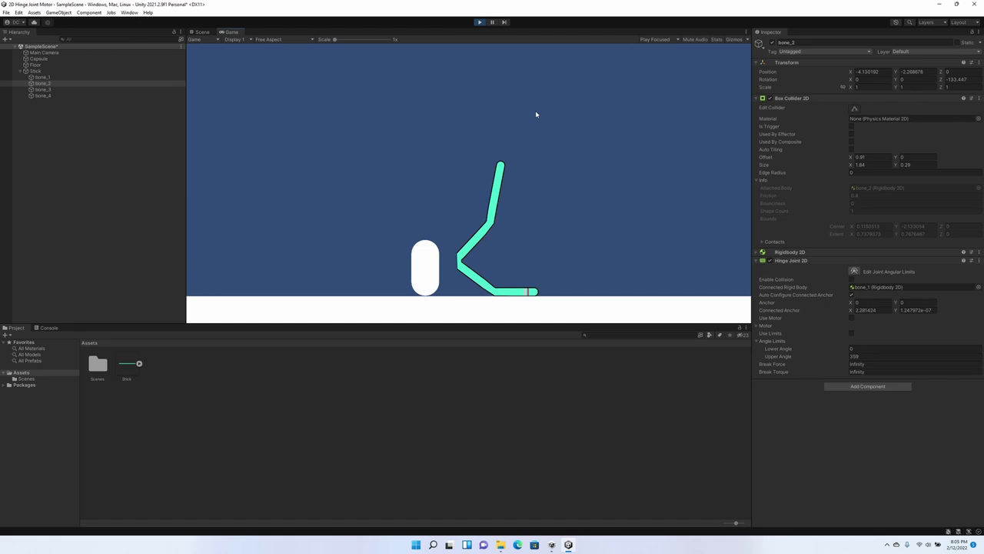
pyautogui.click(480, 23)
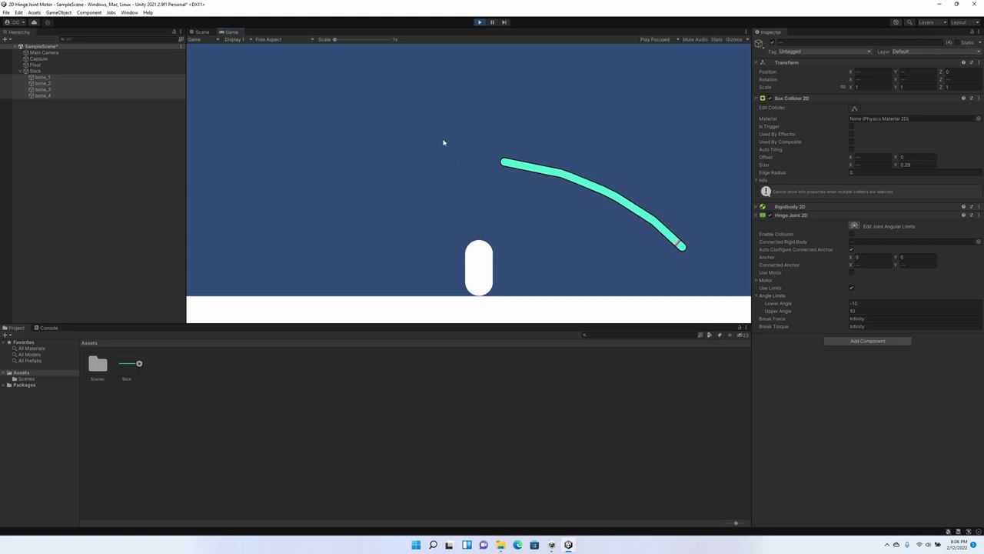
pyautogui.click(198, 33)
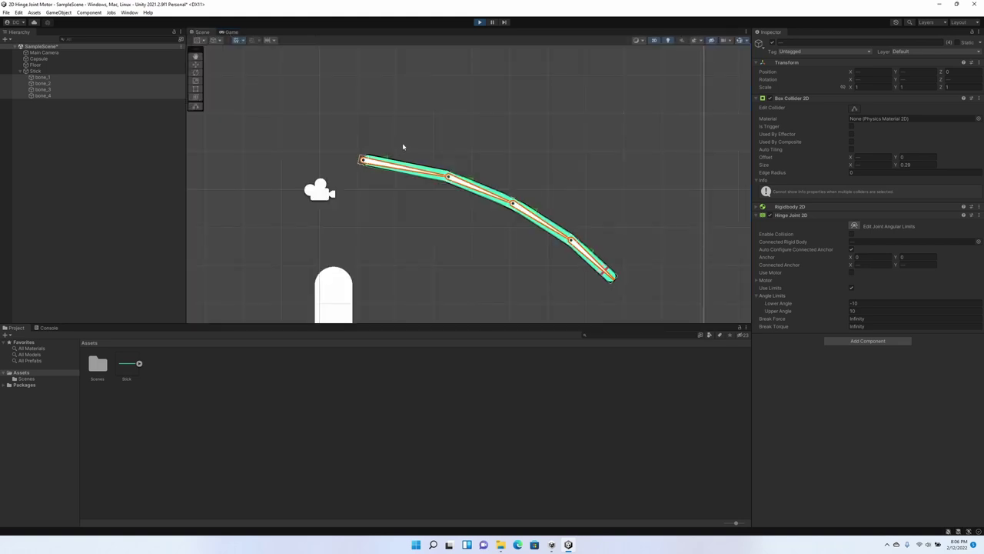
# Step: Change bone_1's Z rotation to bend the chain, then stop play mode to reset
pyautogui.click(47, 80)
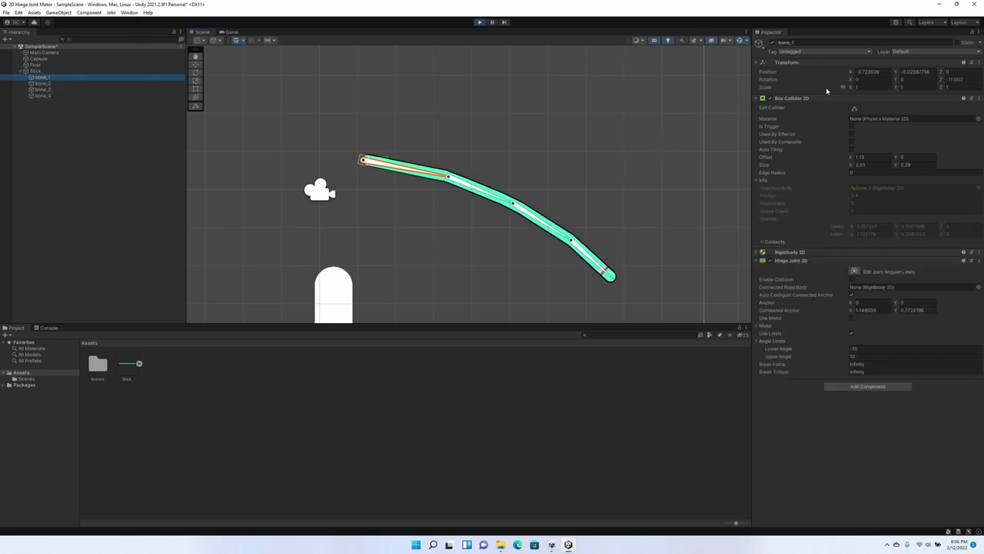
pyautogui.click(946, 79)
pyautogui.moveTo(944, 80); pyautogui.dragTo(936, 92)
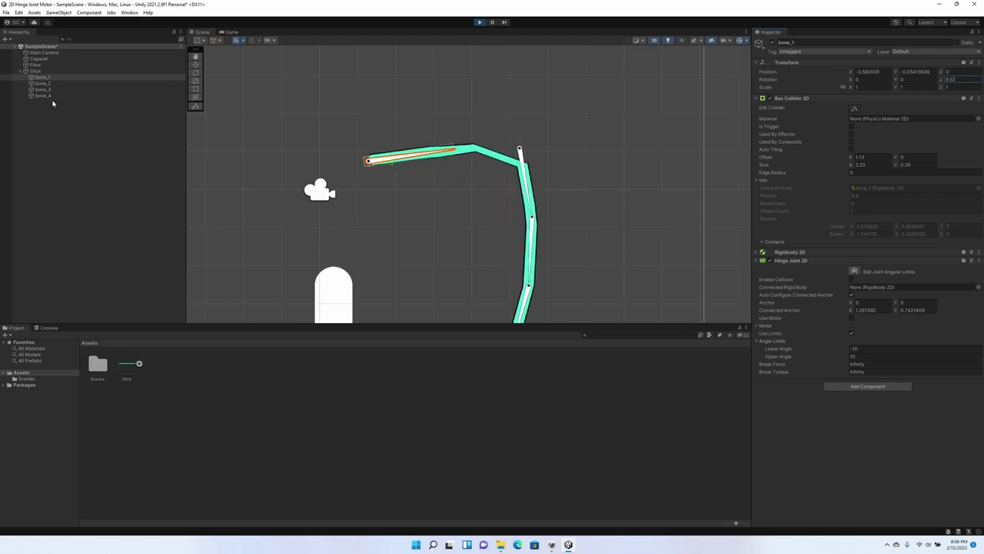
pyautogui.scroll(-3, 515, 115)
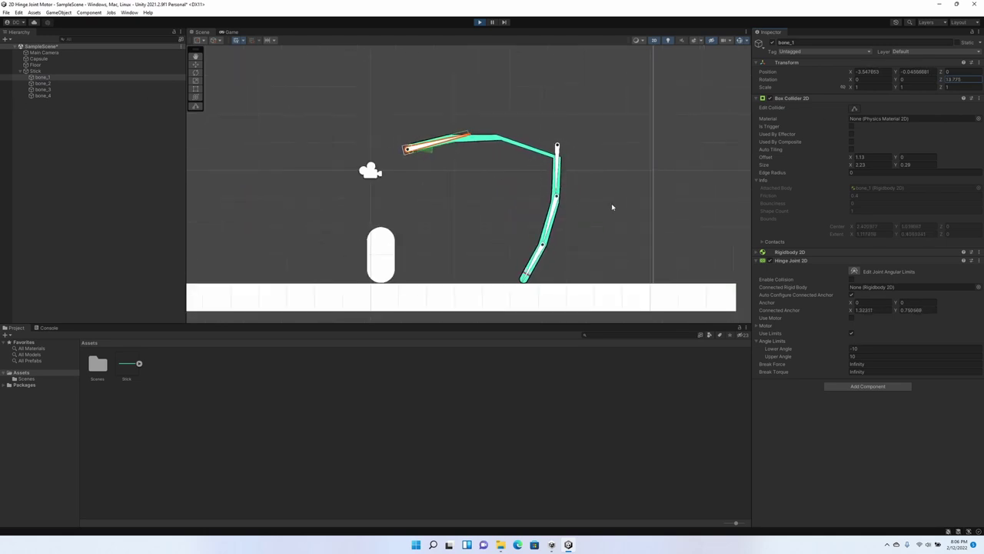
pyautogui.moveTo(611, 203); pyautogui.dragTo(617, 167, button='middle')
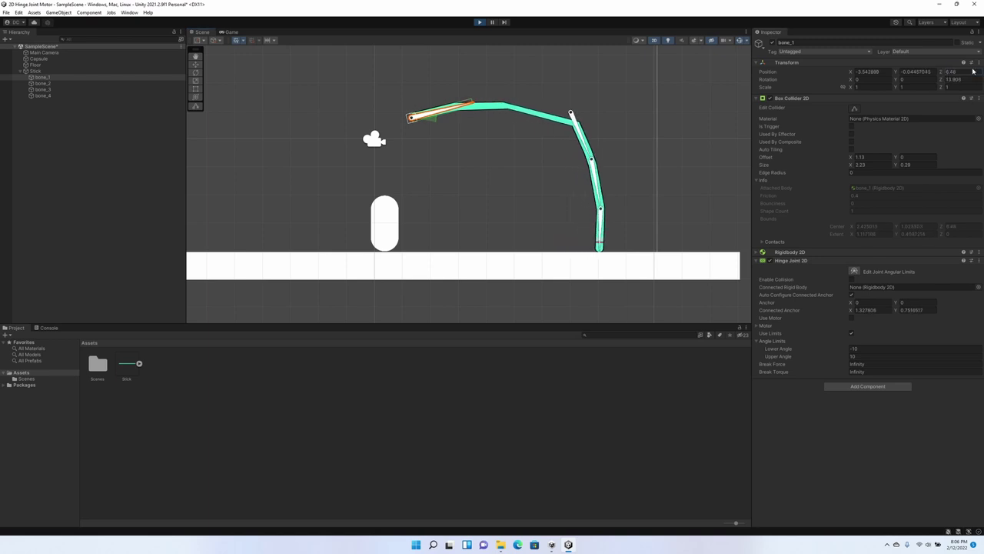
pyautogui.click(479, 24)
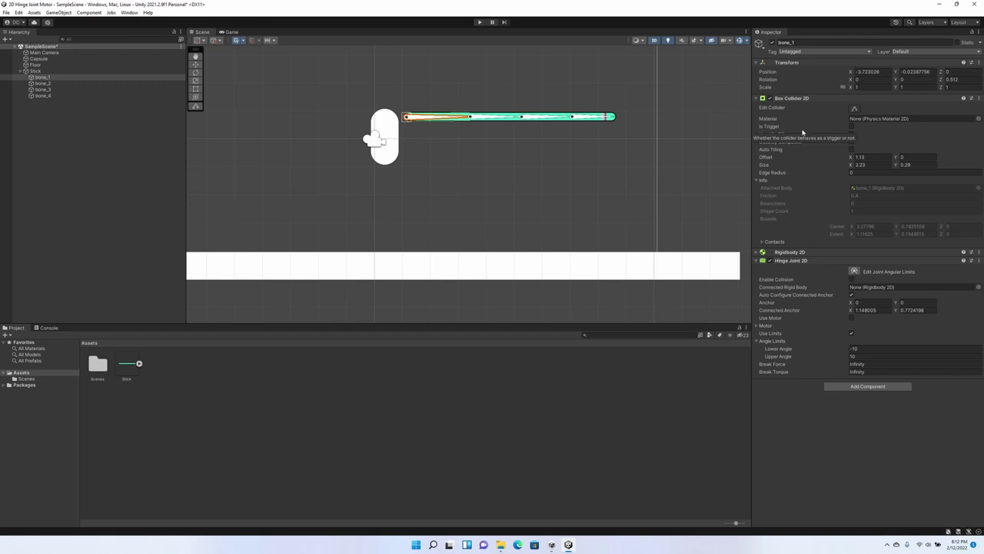
# Step: Run the scene, watch the drooping stick in the Game view, then return to the Scene view
pyautogui.click(480, 22)
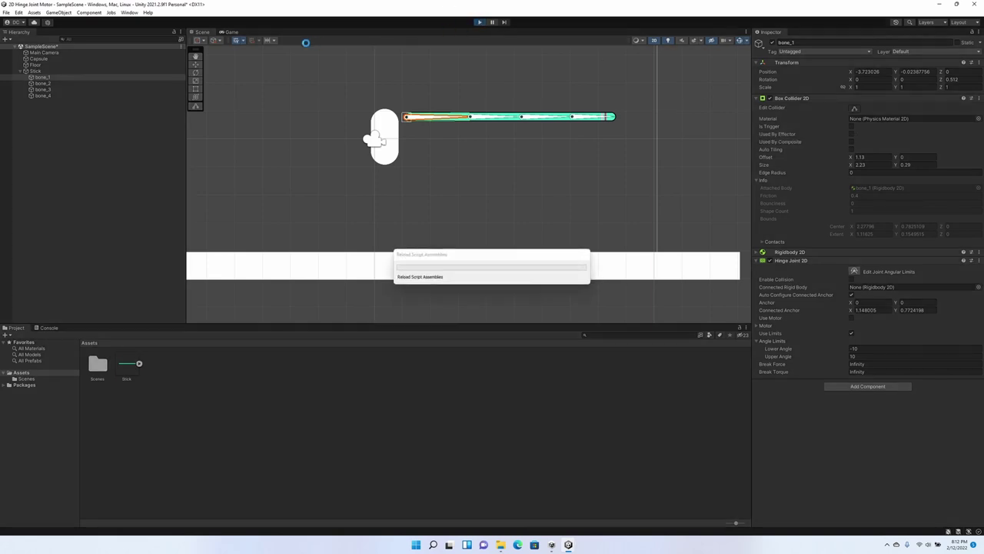
pyautogui.click(231, 35)
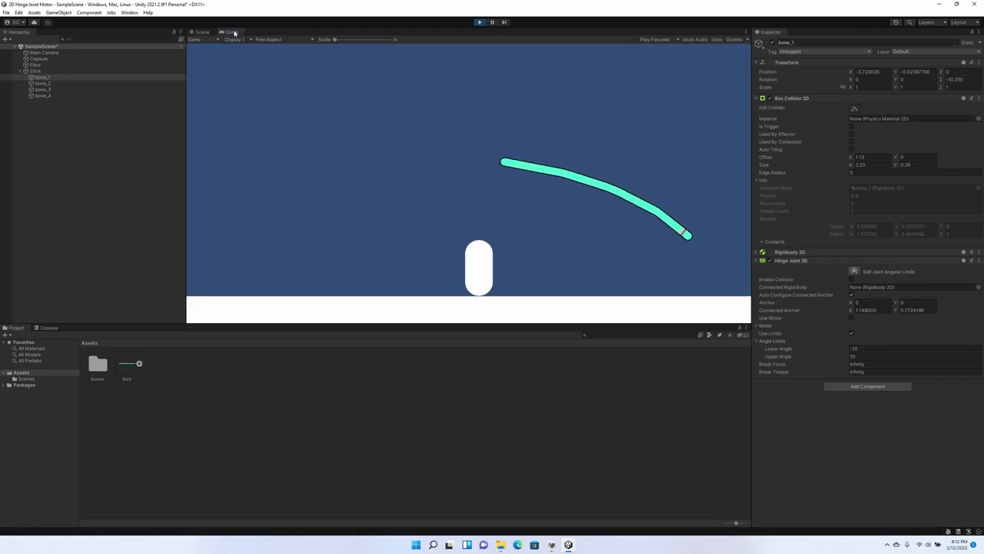
pyautogui.click(202, 31)
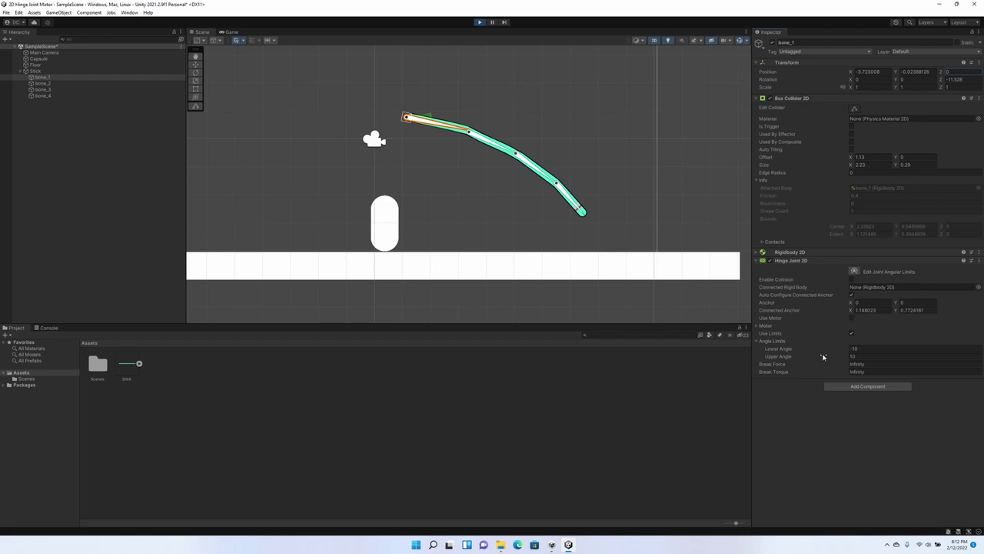
# Step: Enable bone_1's hinge motor and set its motor speed to -100
pyautogui.click(851, 318)
pyautogui.click(772, 327)
pyautogui.click(862, 332)
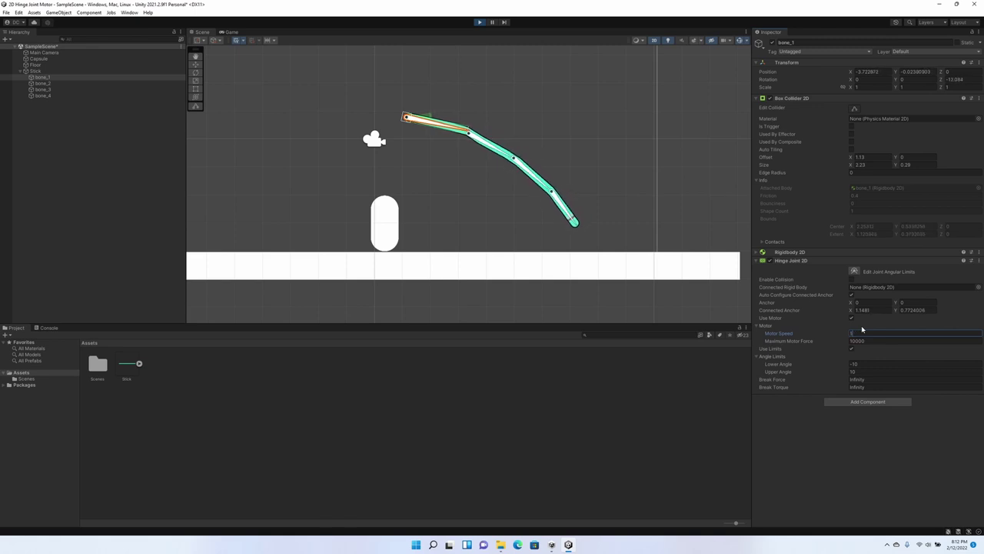
pyautogui.write('-100')
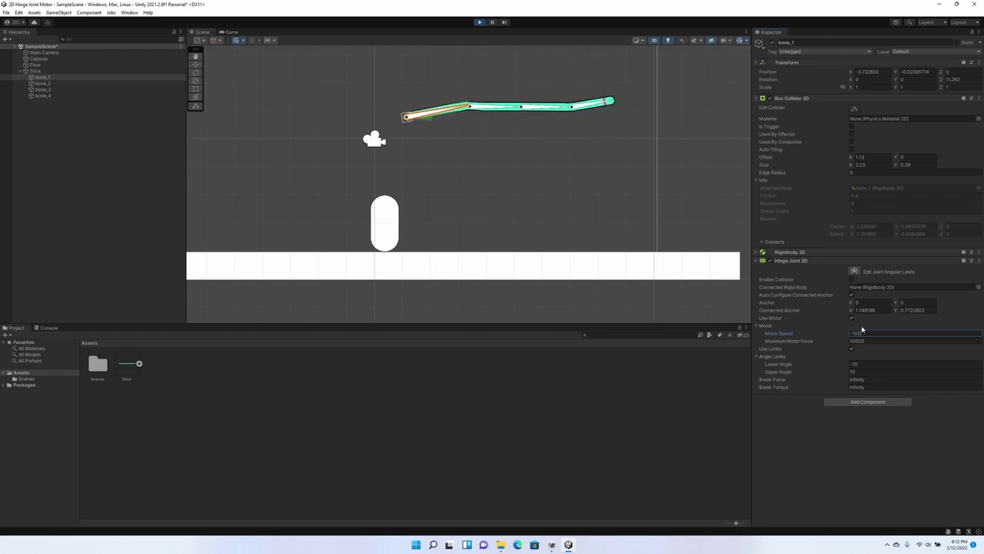
pyautogui.moveTo(652, 142); pyautogui.dragTo(638, 194, button='middle')
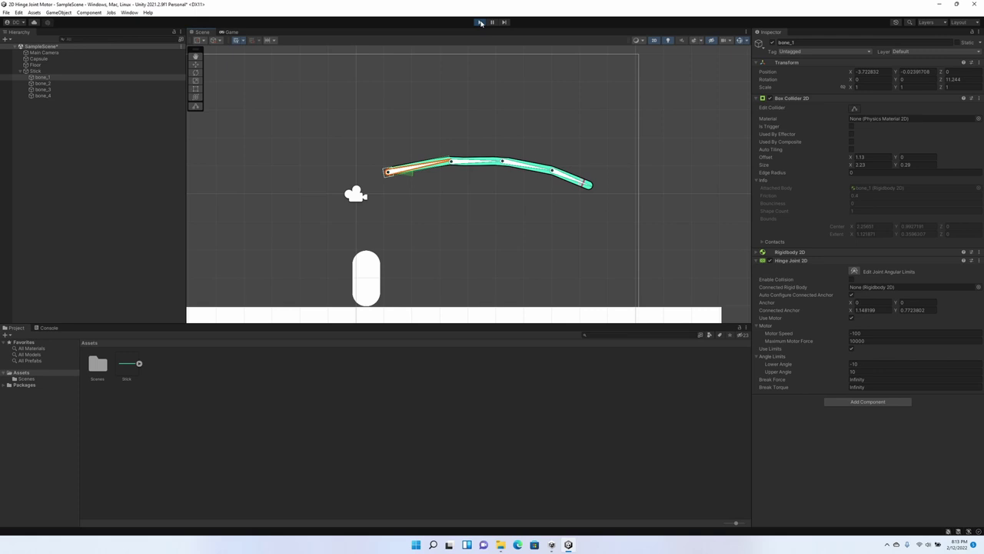
# Step: Change the hinge motor speed to 0 and stop play mode
pyautogui.click(876, 333)
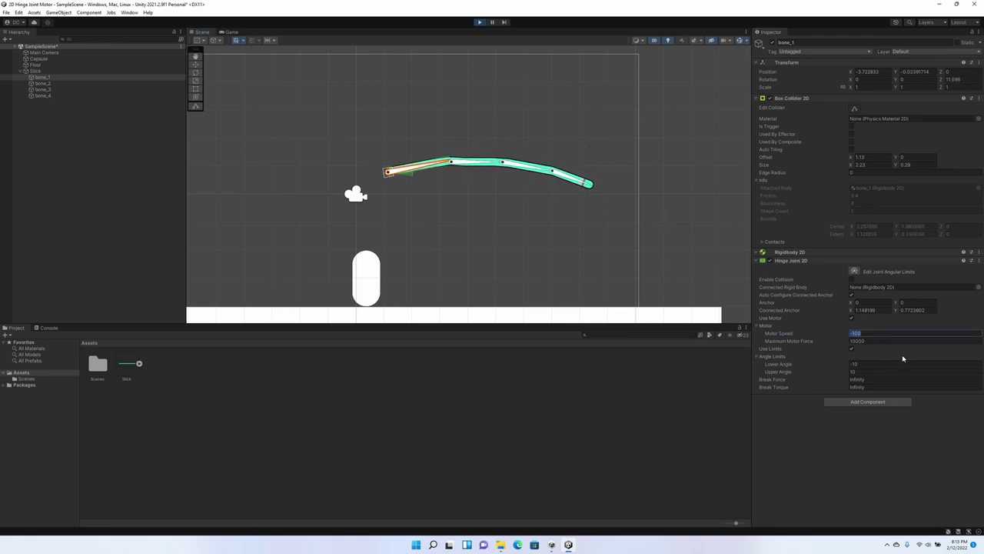
pyautogui.write('0')
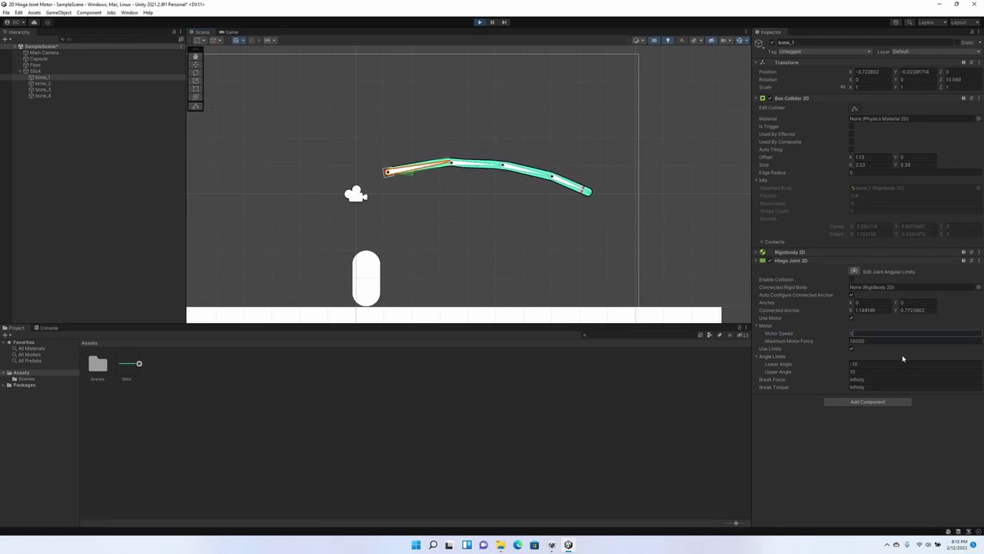
pyautogui.press('Return')
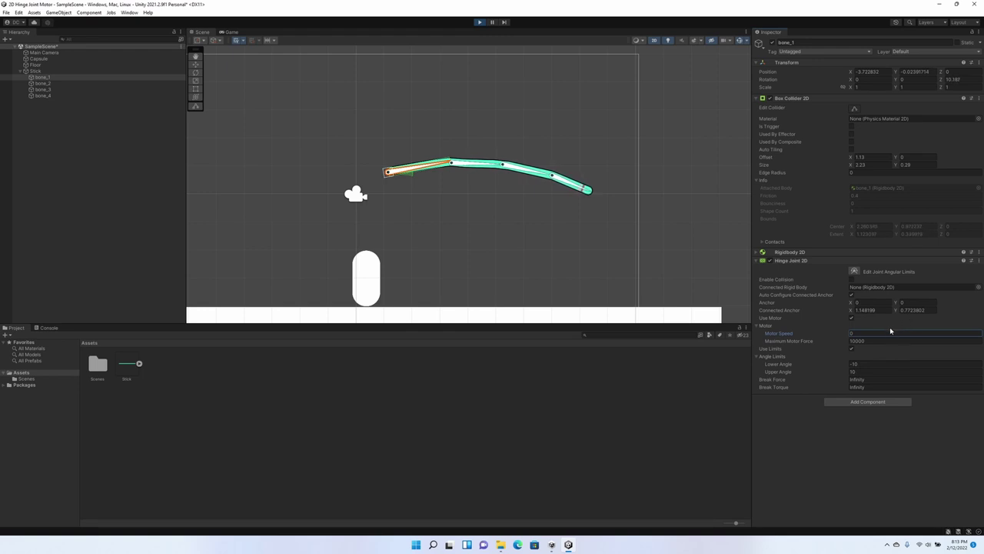
pyautogui.write('100')
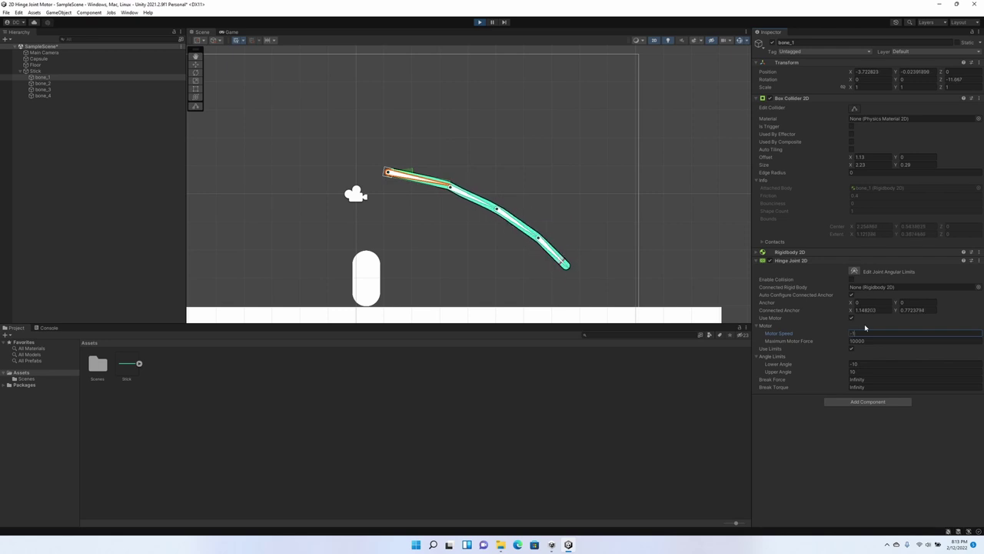
pyautogui.write('-100')
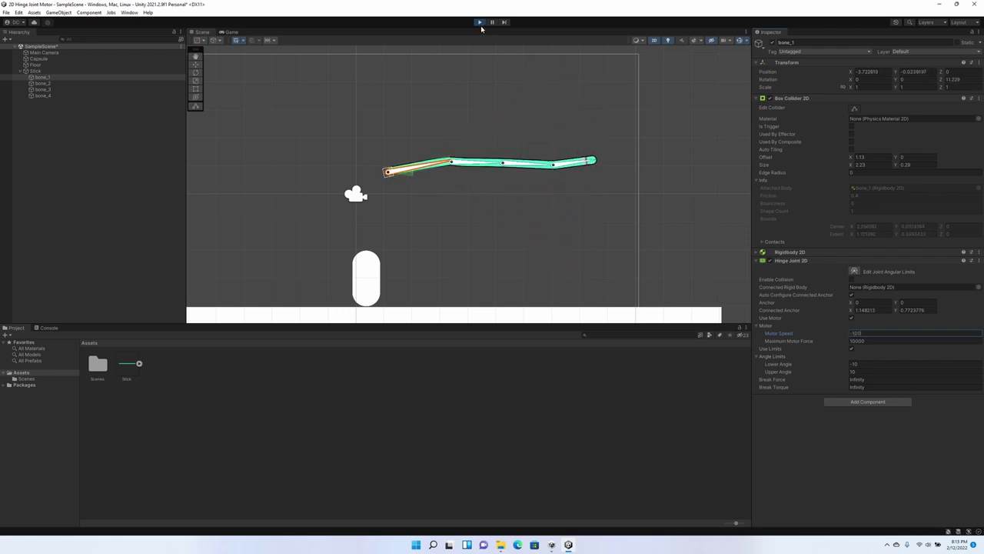
pyautogui.click(480, 22)
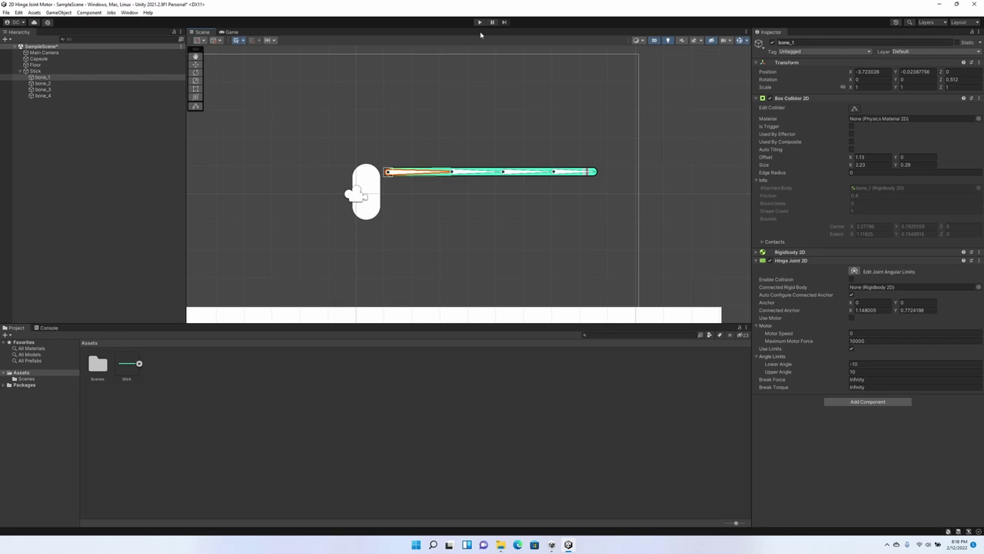
# Step: Create a C# script named StickController in Assets and attach it to bone_1
pyautogui.rightClick(161, 373)
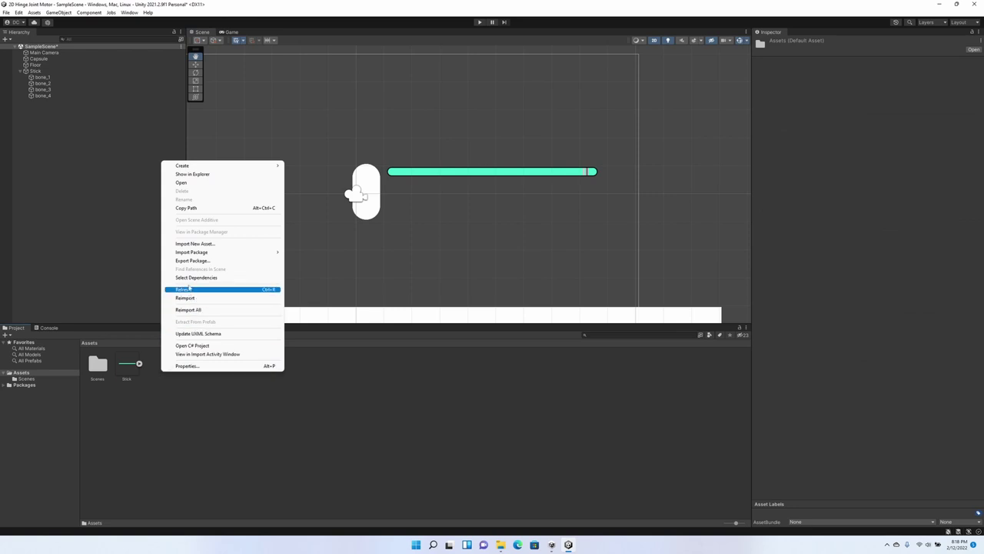
pyautogui.moveTo(222, 168)
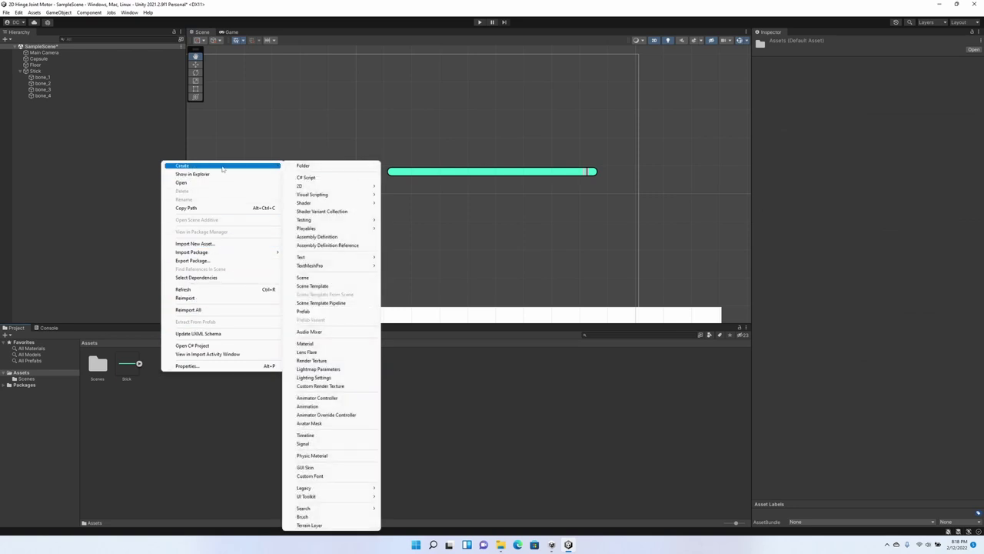
pyautogui.click(321, 177)
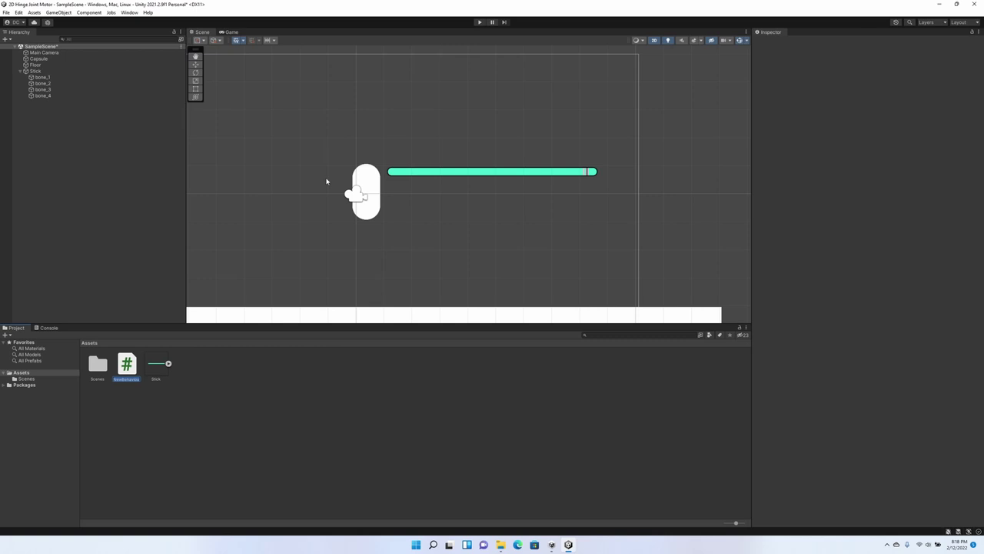
pyautogui.press('BackSpace')
pyautogui.press('Return')
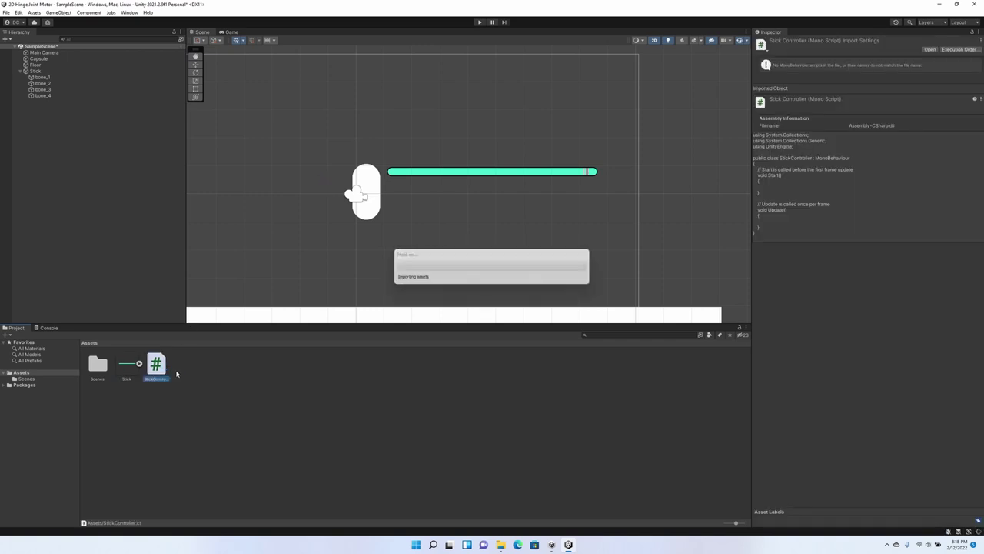
pyautogui.moveTo(148, 328); pyautogui.dragTo(43, 80)
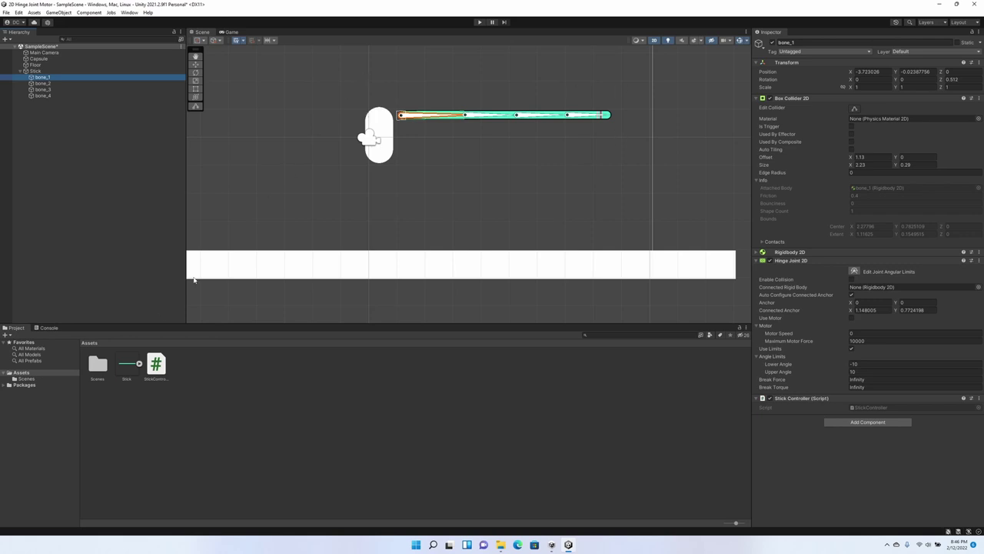
# Step: Open StickController.cs and declare 'public float stickSpeed = -100f;' at the top of the class
pyautogui.doubleClick(156, 365)
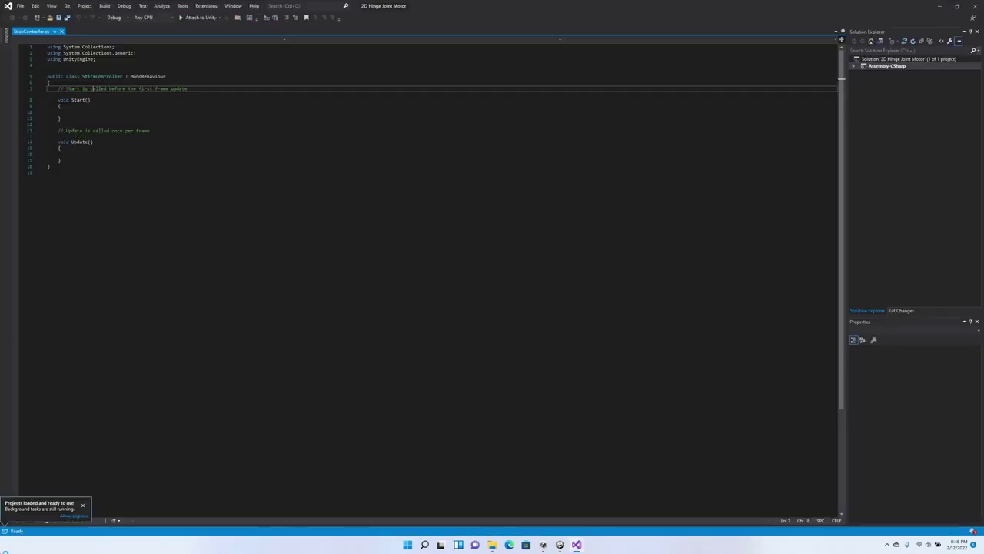
pyautogui.hotkey('ctrl', 'Return')
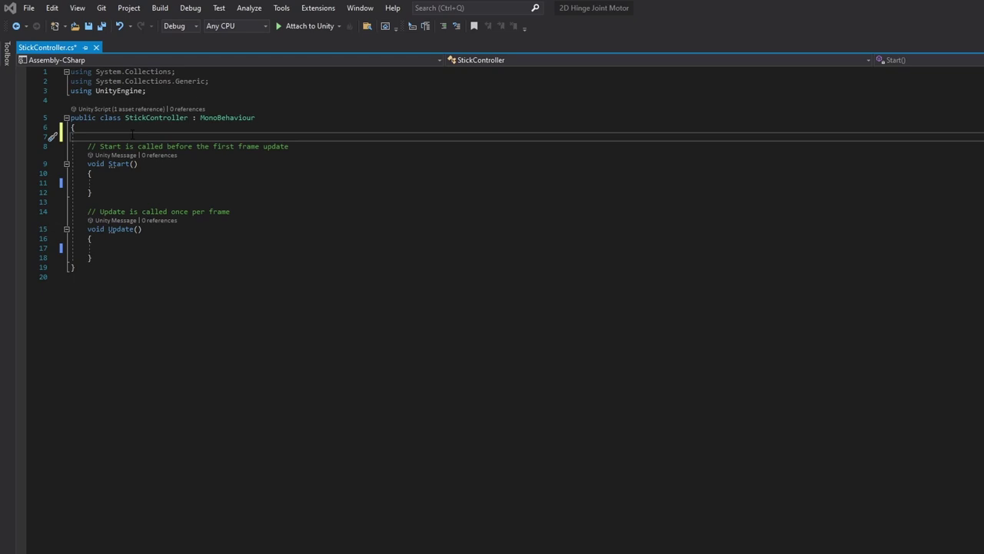
pyautogui.write('publi')
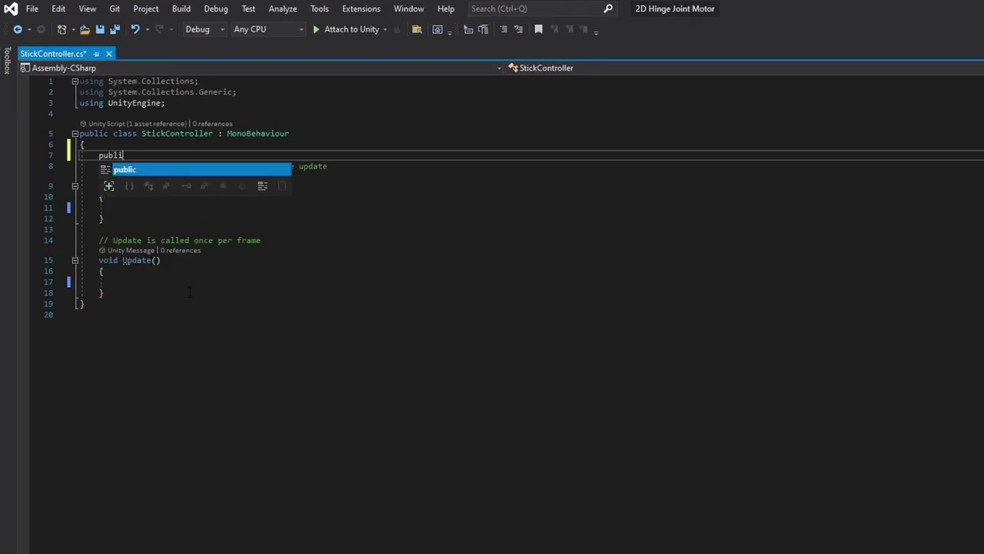
pyautogui.write('c float ')
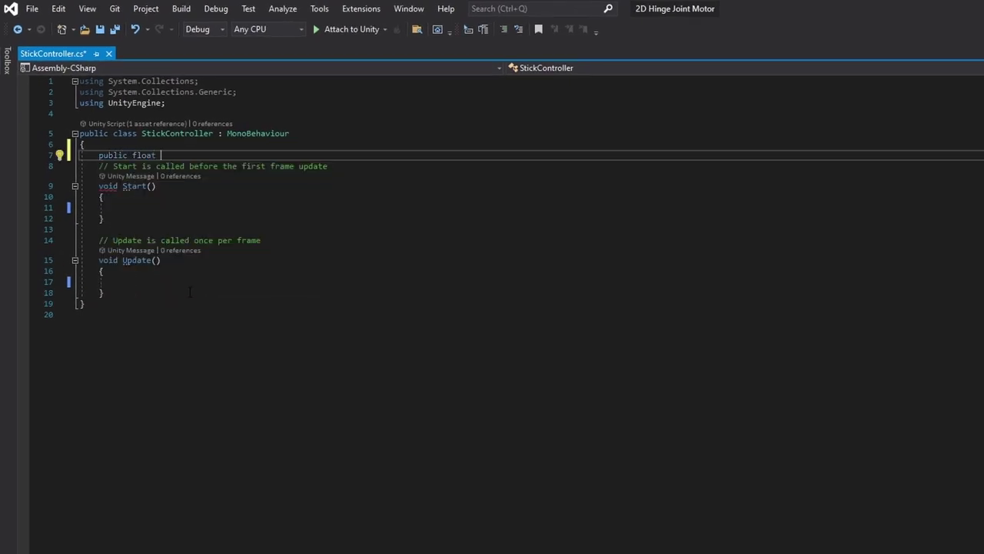
pyautogui.write('stickSpeed = 50')
pyautogui.press('BackSpace')
pyautogui.press('BackSpace')
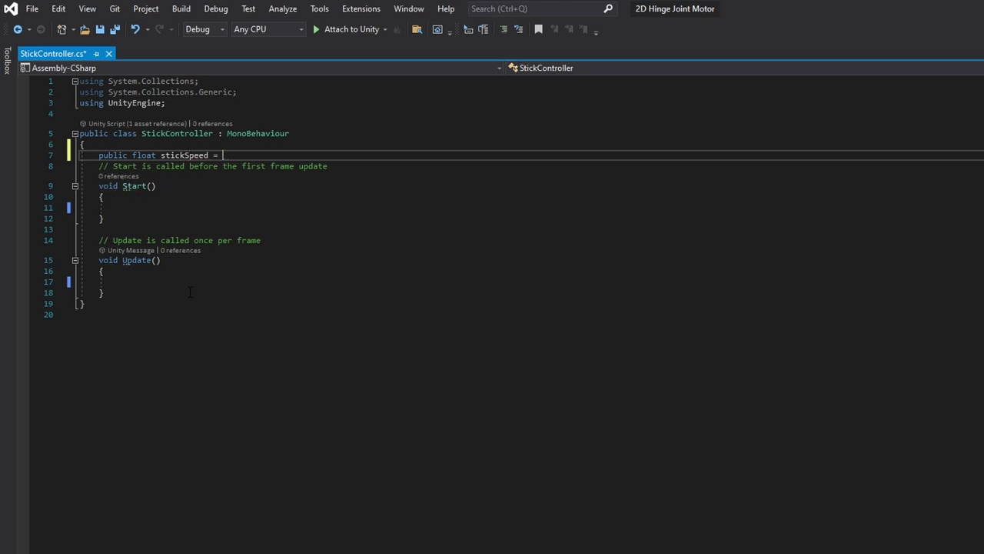
pyautogui.write('-100')
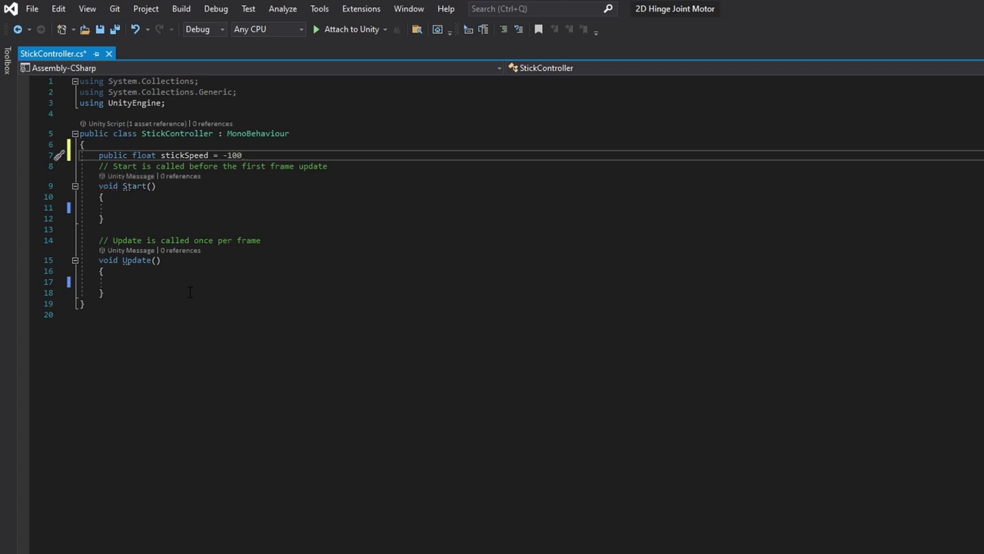
pyautogui.write('f;')
# Step: Add the fields 'HingeJoint2D hingeJoint;' and 'JointMotor2D motor;' below stickSpeed
pyautogui.press('Return')
pyautogui.press('Return')
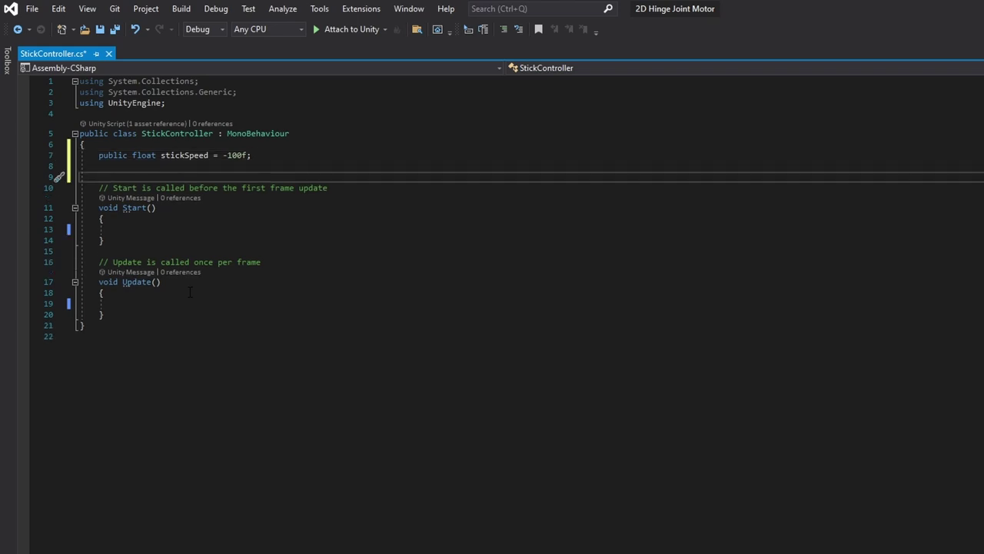
pyautogui.write('Hing')
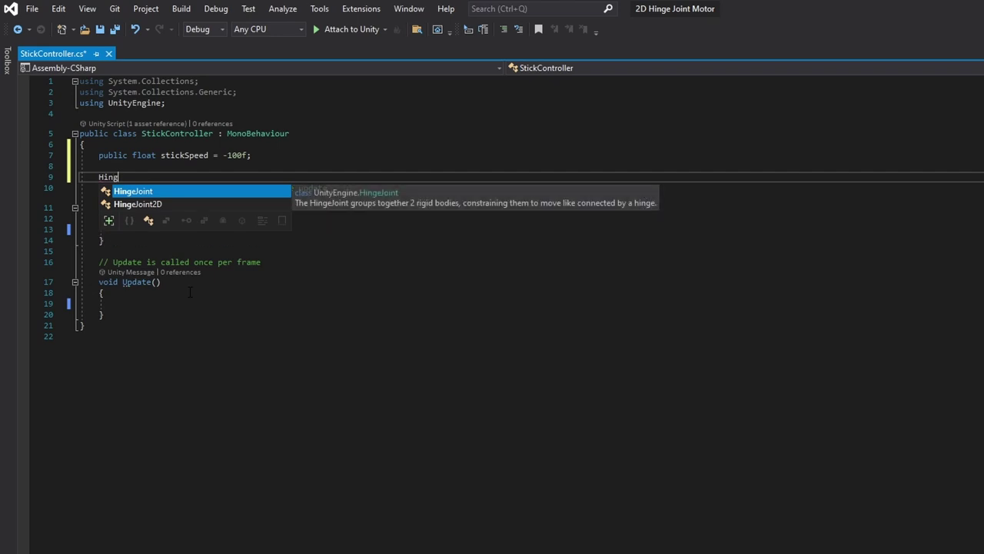
pyautogui.press('Down')
pyautogui.press('Tab')
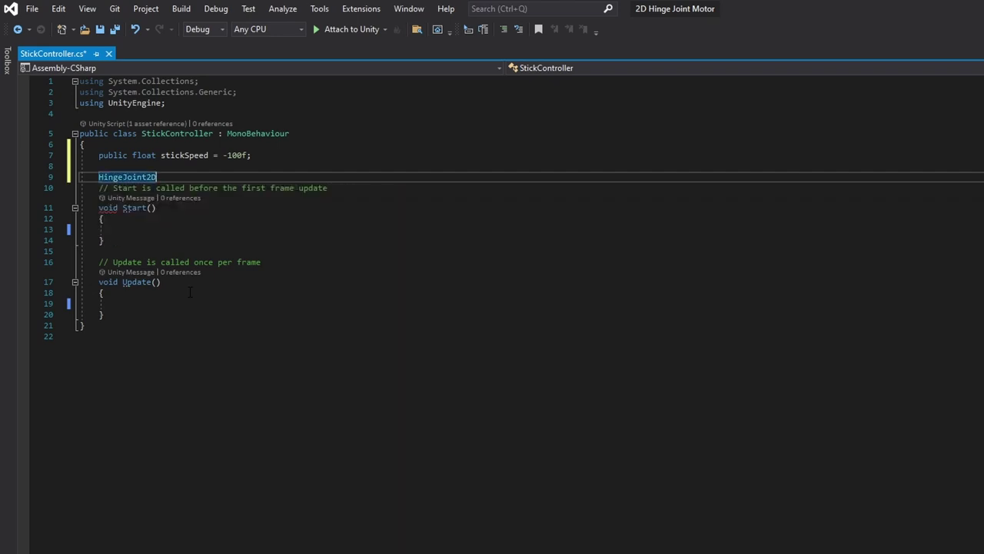
pyautogui.write('hing')
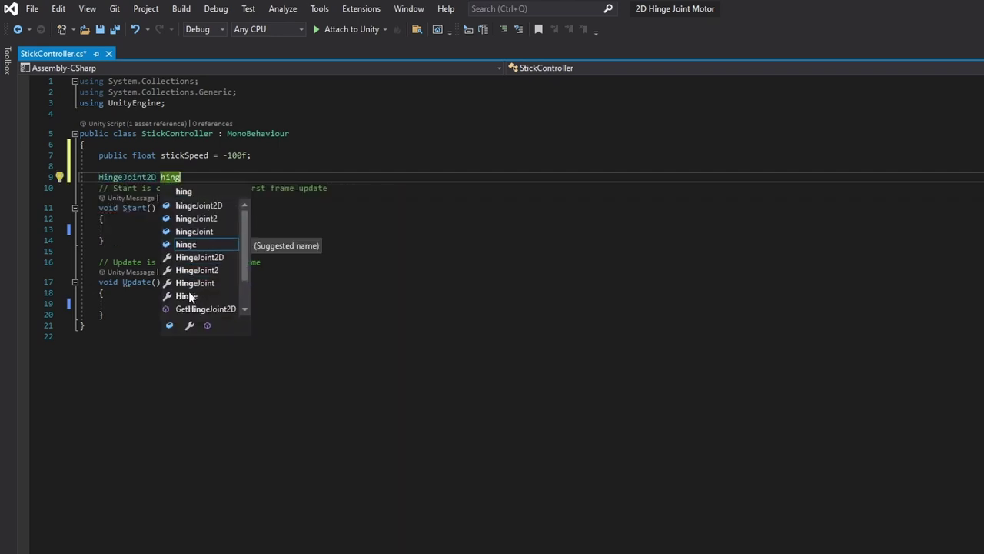
pyautogui.write('eJ')
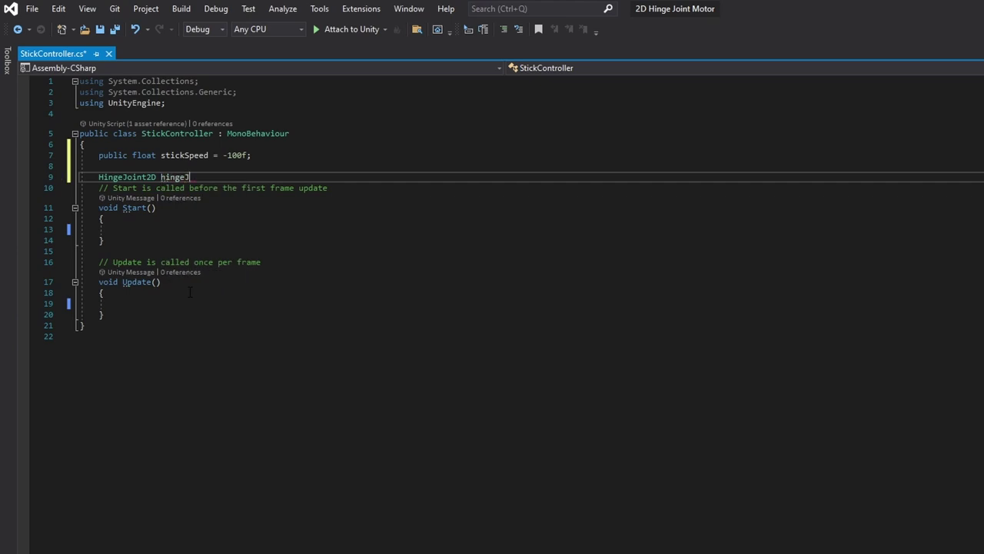
pyautogui.write('oint;')
pyautogui.press('Return')
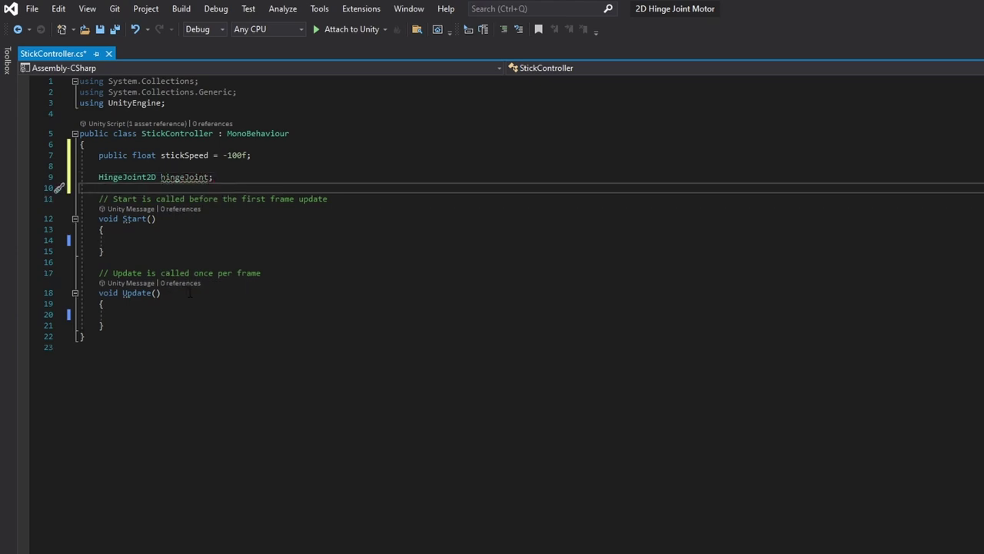
pyautogui.write('Join')
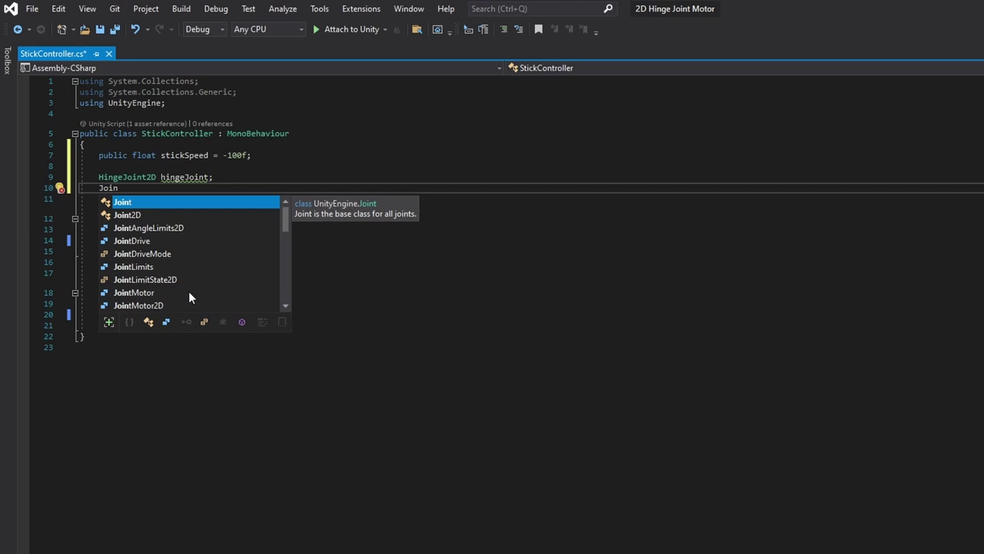
pyautogui.press('Down')
pyautogui.press('Down')
pyautogui.press('Down')
pyautogui.press('Down')
pyautogui.press('Down')
pyautogui.press('Down')
pyautogui.press('Up')
pyautogui.press('Tab')
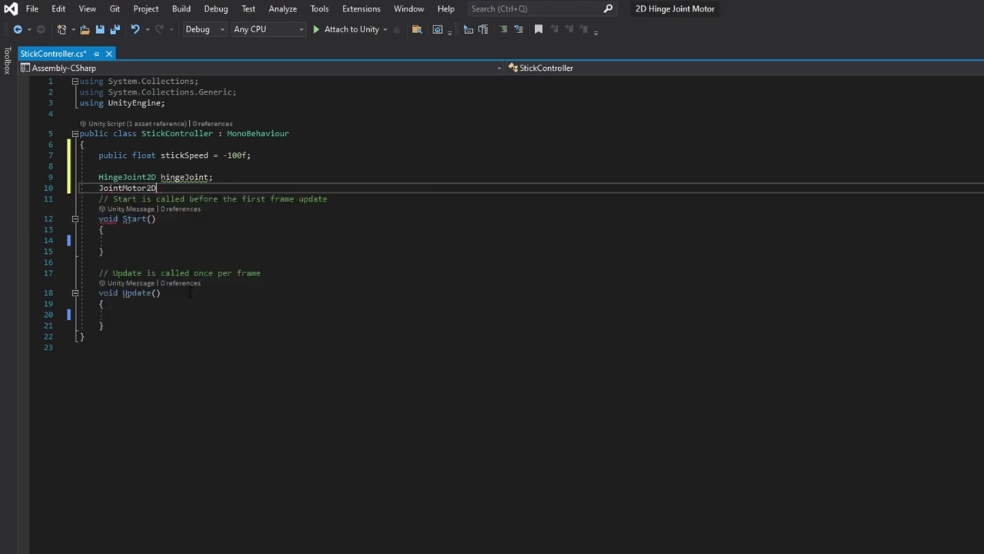
pyautogui.write('motor;')
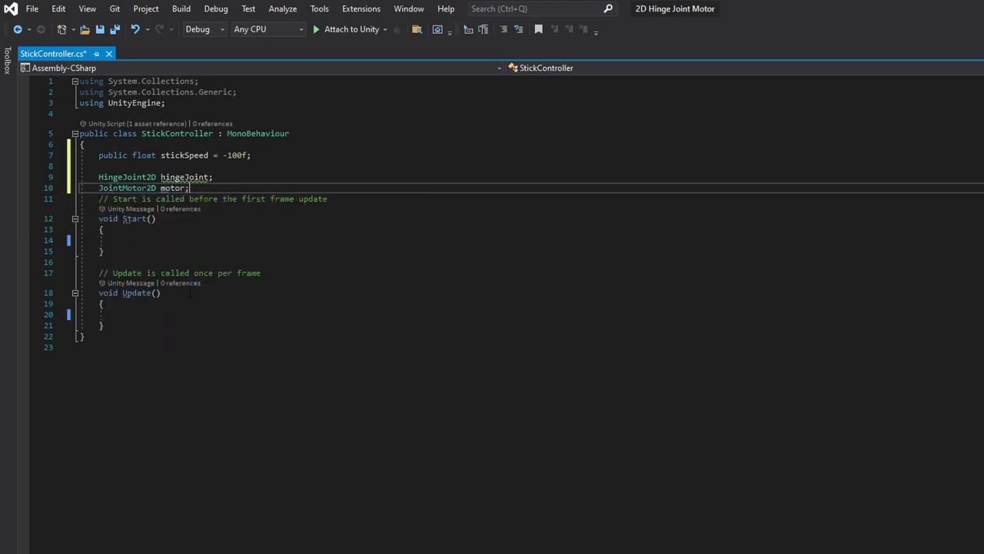
pyautogui.press('Return')
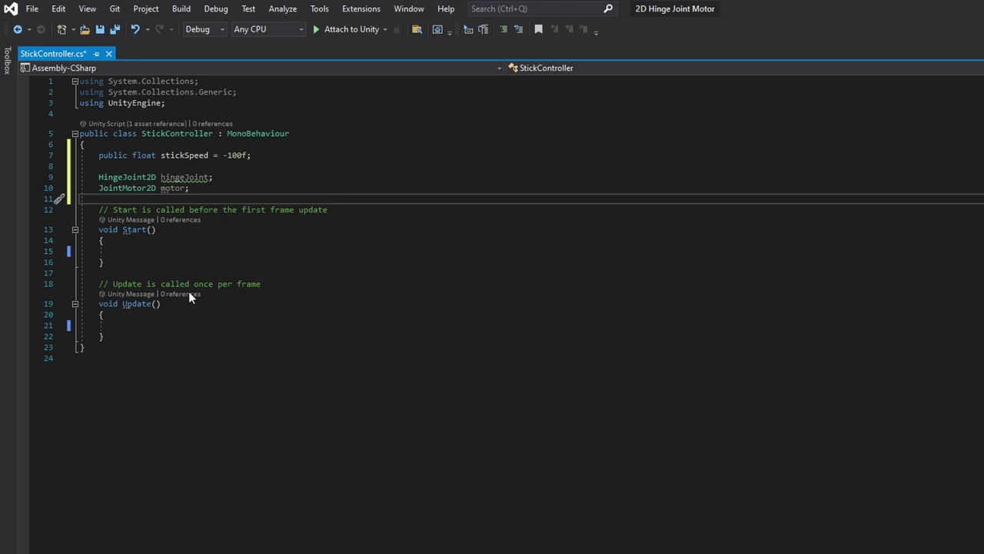
# Step: Review the Start and Update methods and place the cursor inside Start()
pyautogui.press('Up')
pyautogui.press('Up')
pyautogui.press('End')
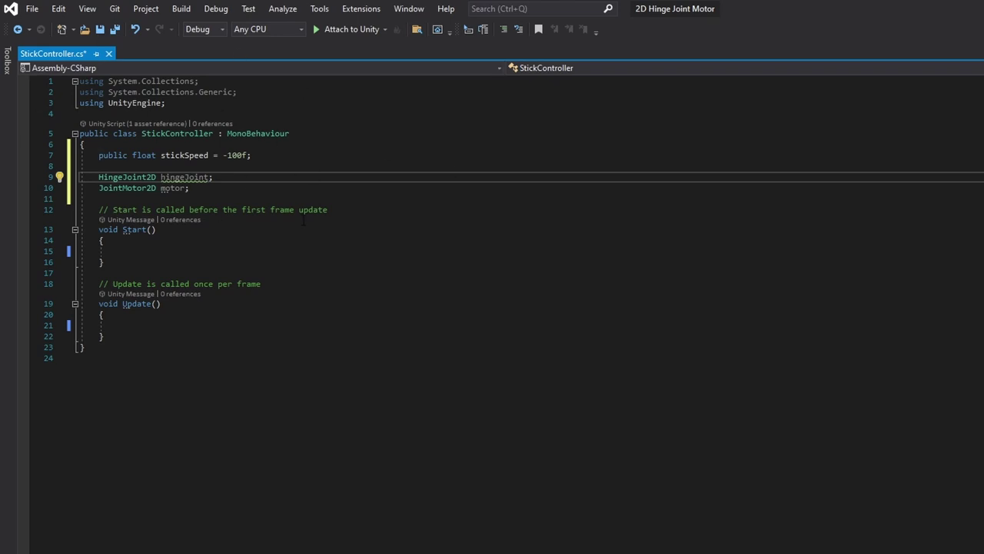
pyautogui.moveTo(120, 325); pyautogui.dragTo(136, 230)
pyautogui.click(154, 273)
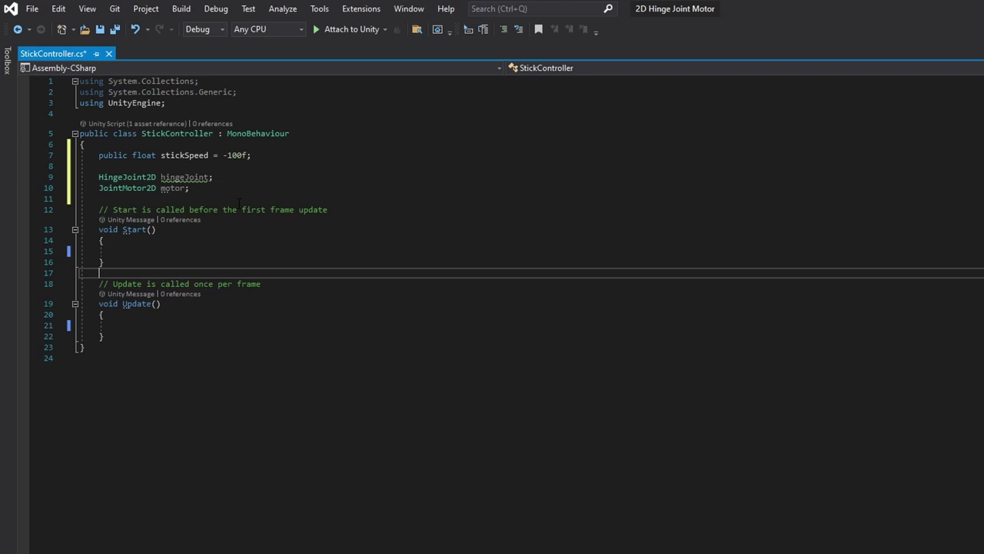
pyautogui.click(224, 251)
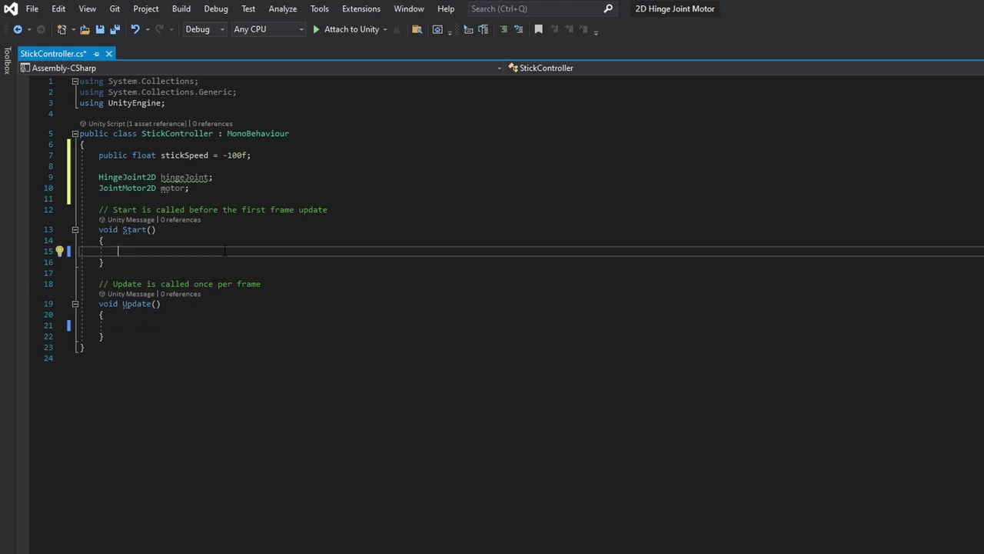
pyautogui.click(159, 319)
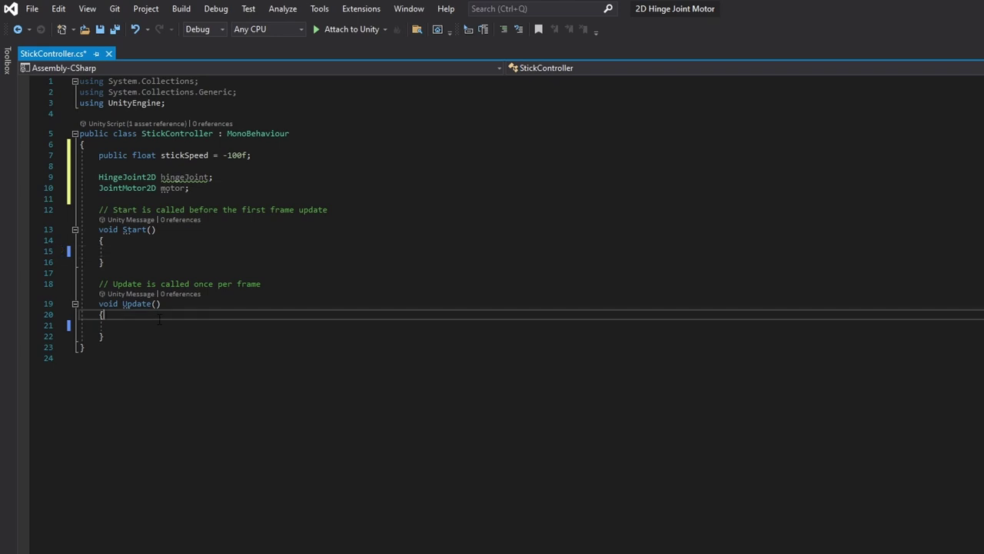
pyautogui.click(151, 326)
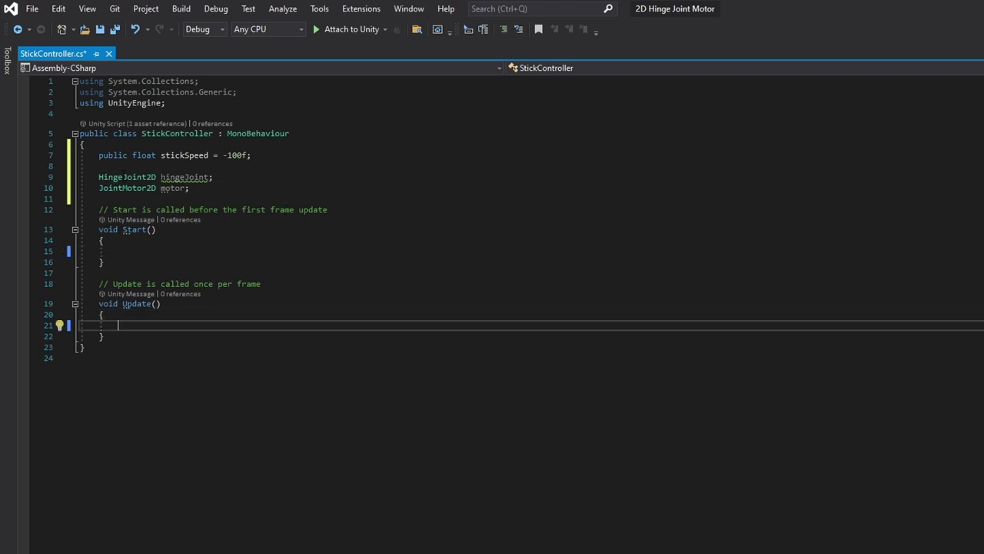
pyautogui.click(161, 251)
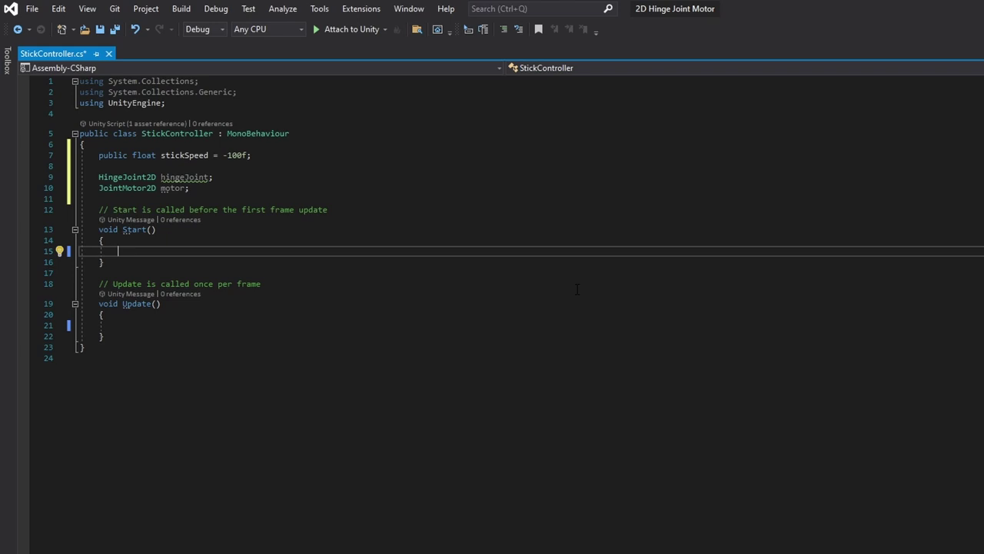
# Step: In Start(), write 'hingeJoint = GetComponent<HingeJoint2D>();'
pyautogui.write('hingeJoint')
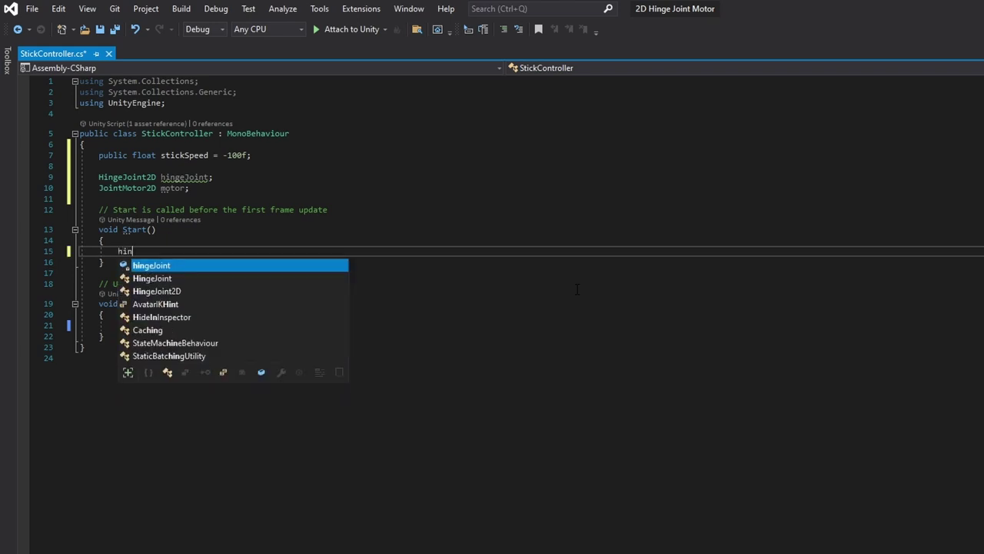
pyautogui.press('Tab')
pyautogui.write('= G')
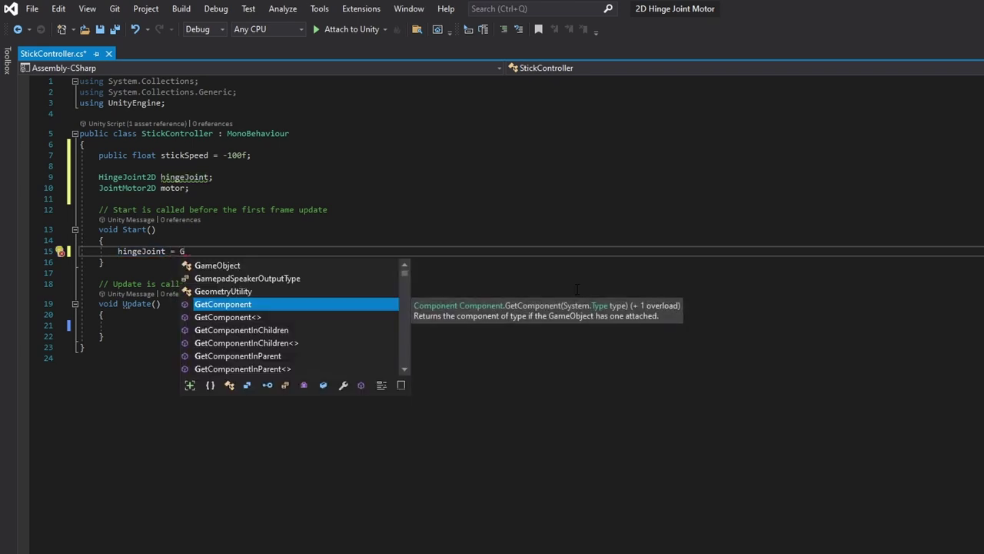
pyautogui.press('Tab')
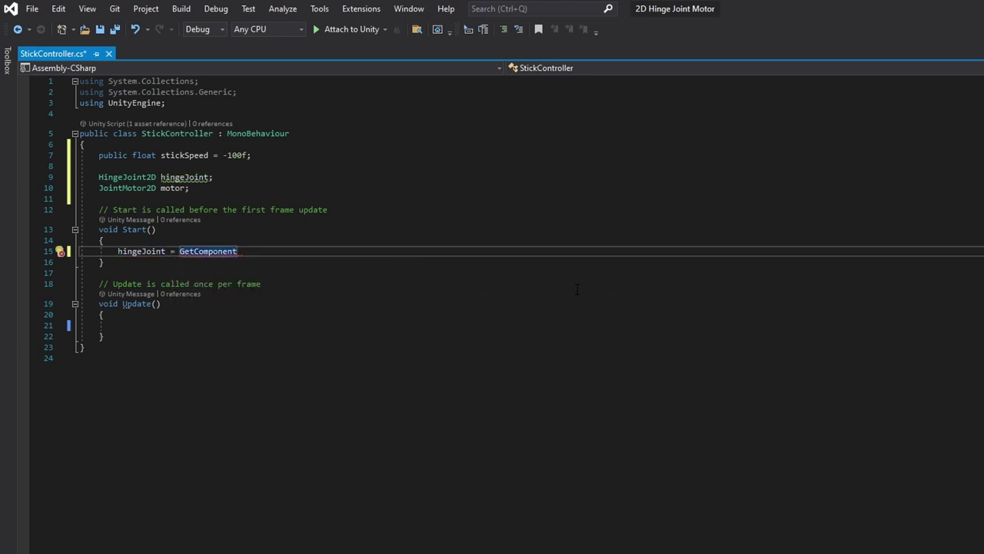
pyautogui.write('<Hinge>')
pyautogui.press('Down')
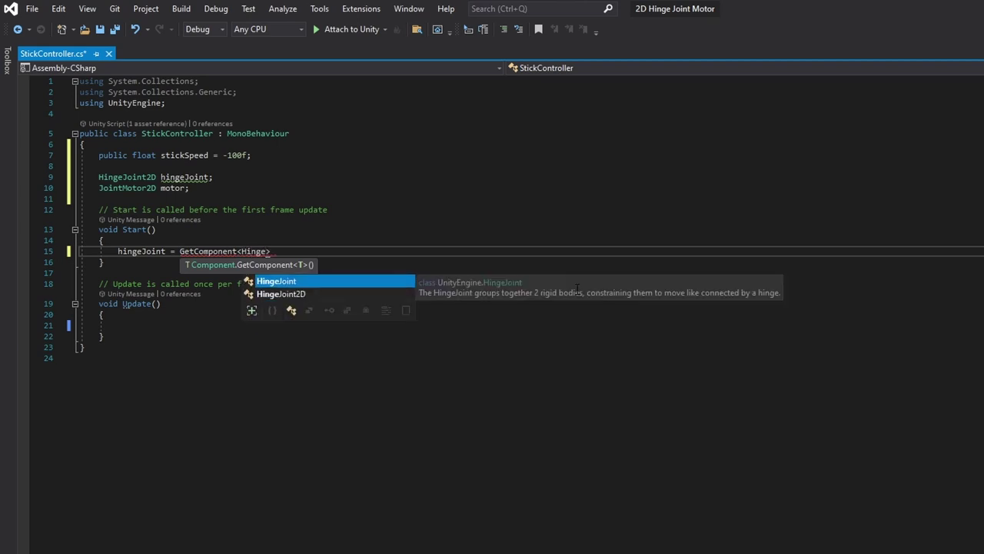
pyautogui.press('Tab')
pyautogui.write('();')
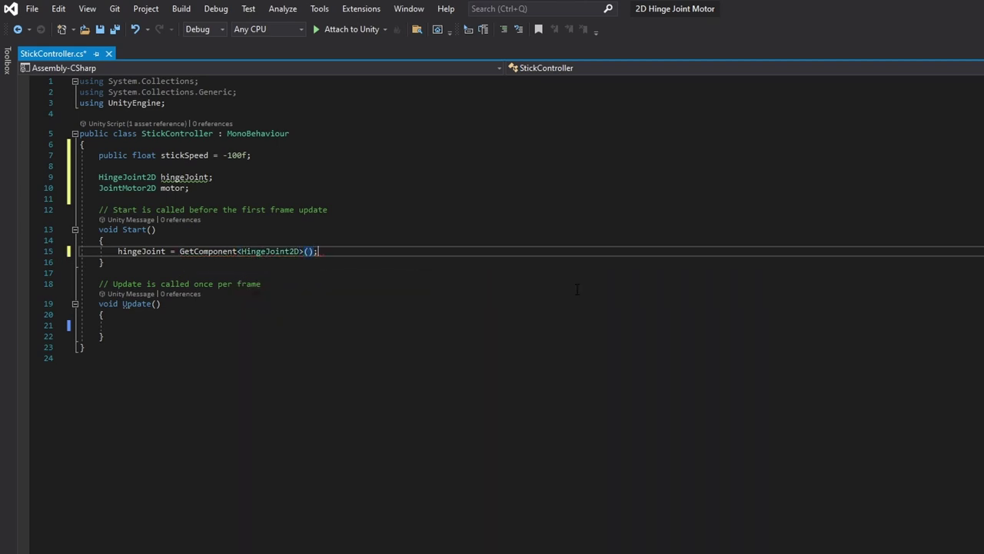
pyautogui.press('Return')
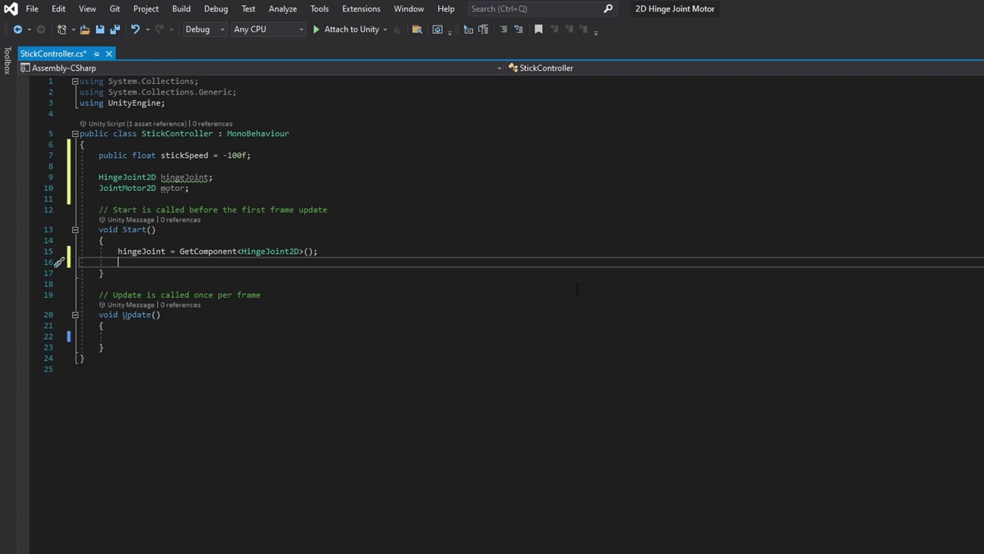
# Step: Add the line 'motor = hingeJoint.motor;' to copy the joint's motor
pyautogui.write('mo')
pyautogui.press('Tab')
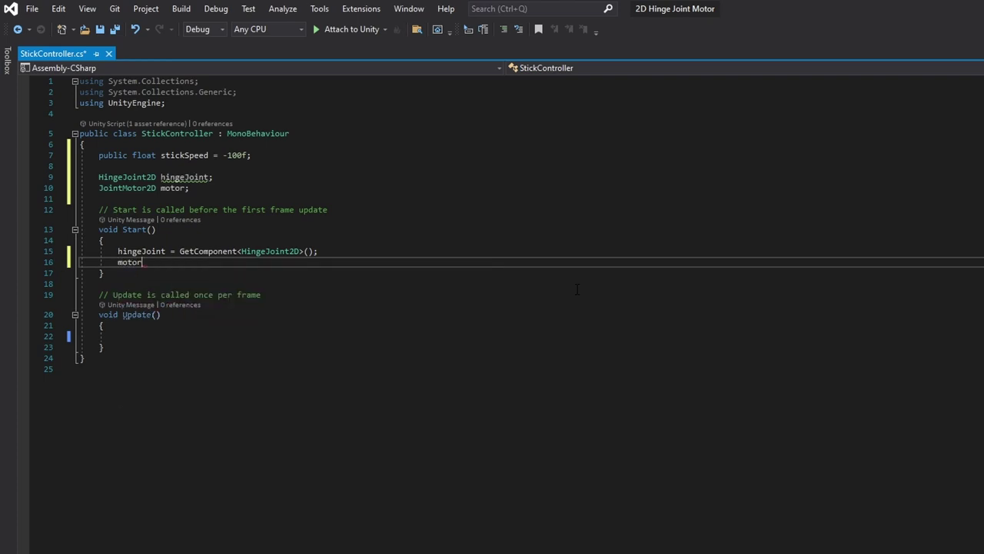
pyautogui.write('= hin')
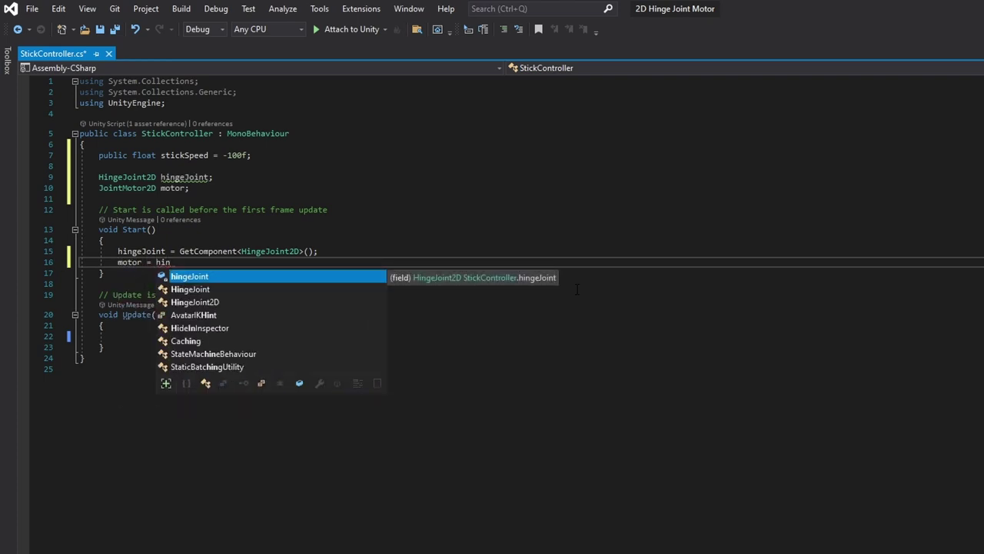
pyautogui.press('Tab')
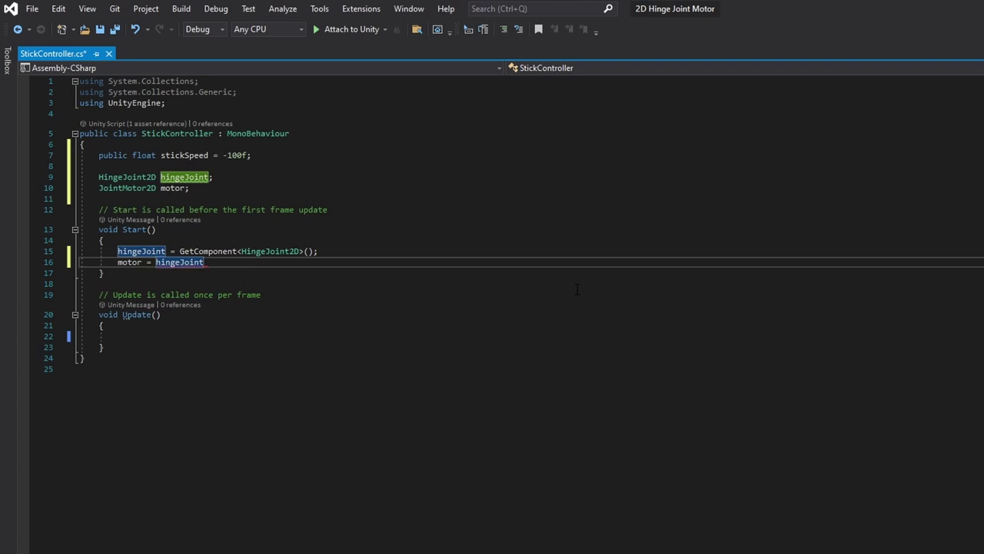
pyautogui.write('.mo')
pyautogui.press('Tab')
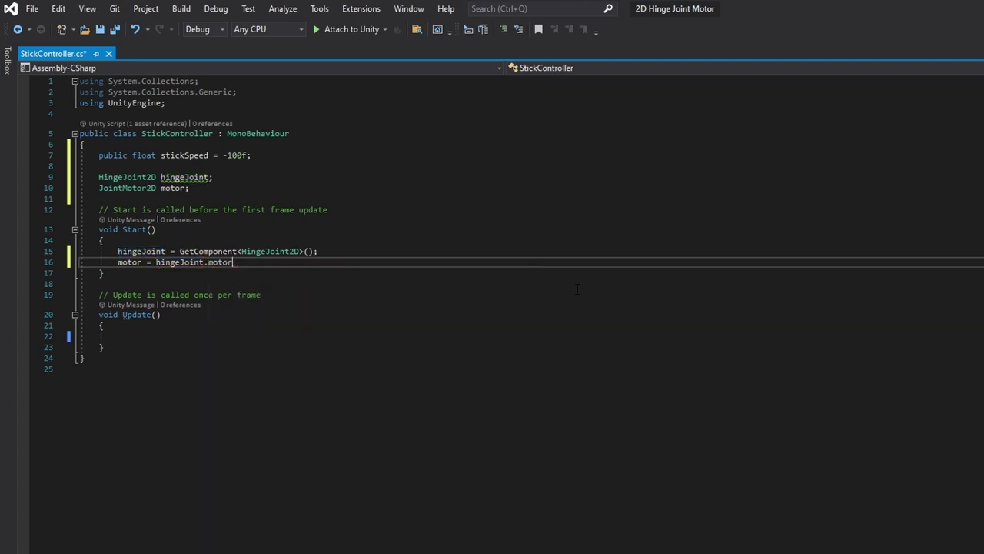
pyautogui.write(';')
pyautogui.press('Left')
pyautogui.press('Left')
pyautogui.press('Left')
pyautogui.press('Left')
pyautogui.press('Left')
pyautogui.press('End')
# Step: Add 'motor.motorSpeed = stickSpeed;' and 'hingeJoint.motor = motor;' below it
pyautogui.press('Return')
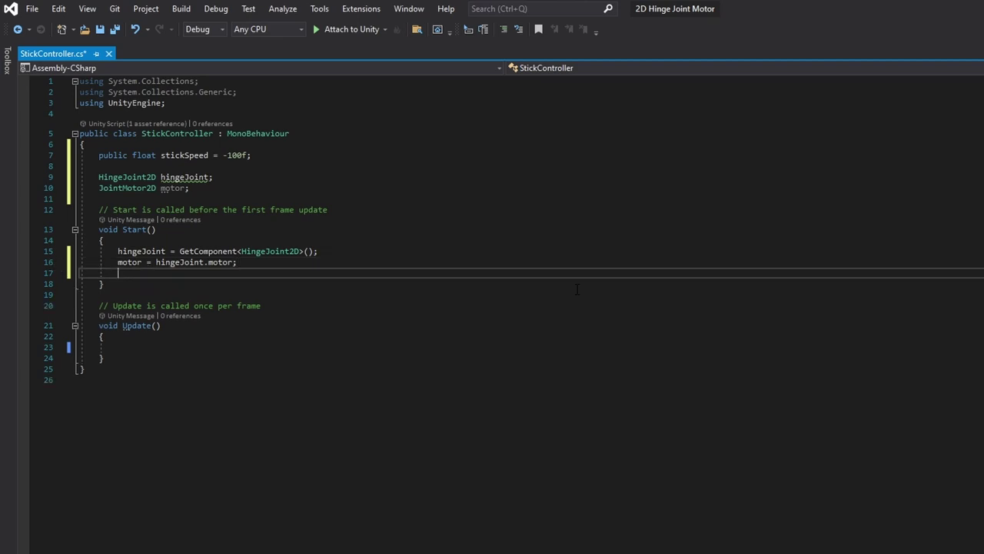
pyautogui.write('mo')
pyautogui.press('Tab')
pyautogui.write('.mo')
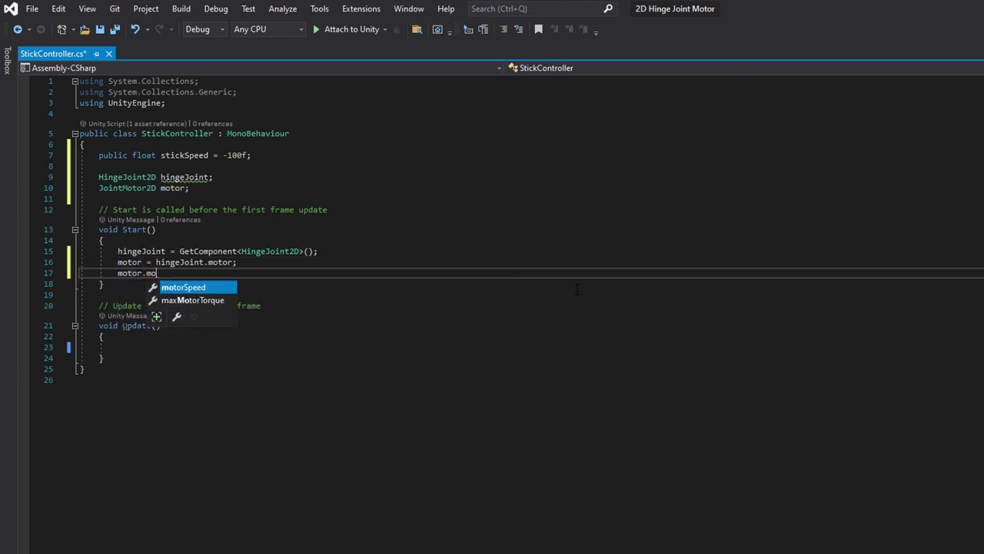
pyautogui.press('Tab')
pyautogui.write('= ')
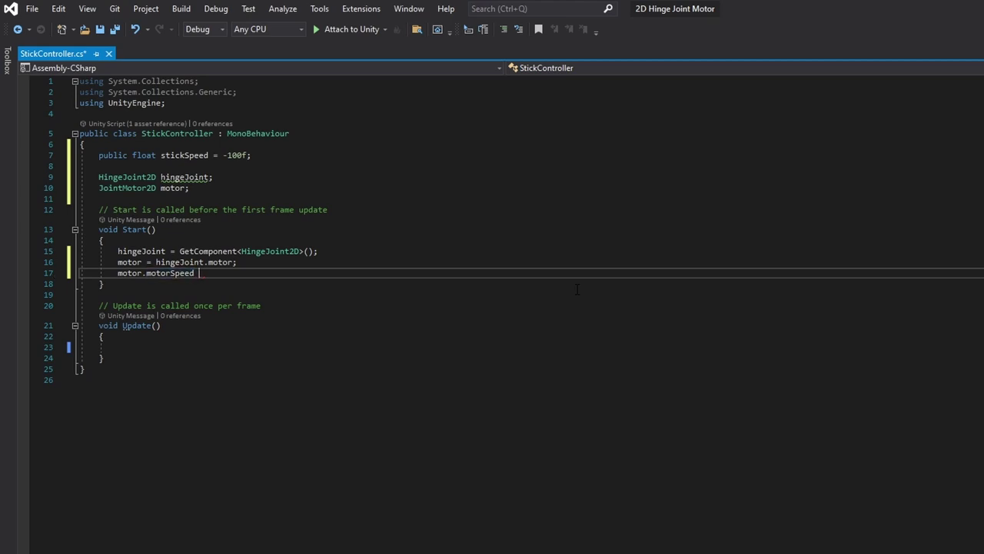
pyautogui.write('sti')
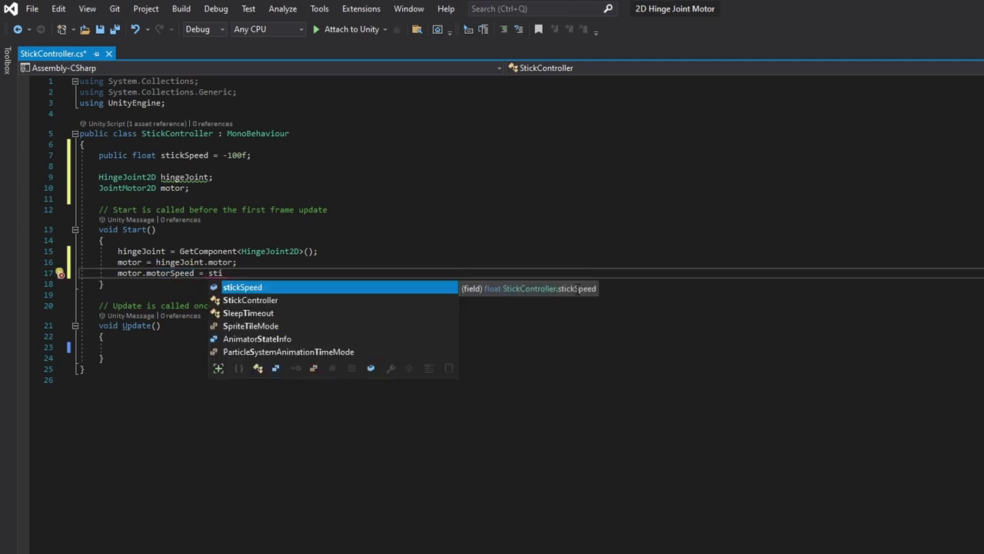
pyautogui.press('Tab')
pyautogui.write(';')
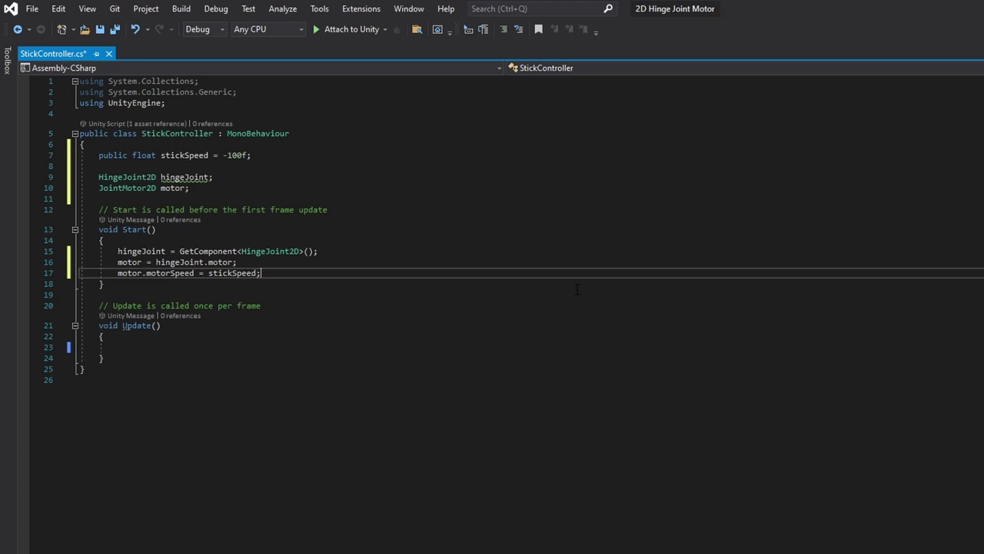
pyautogui.press('Return')
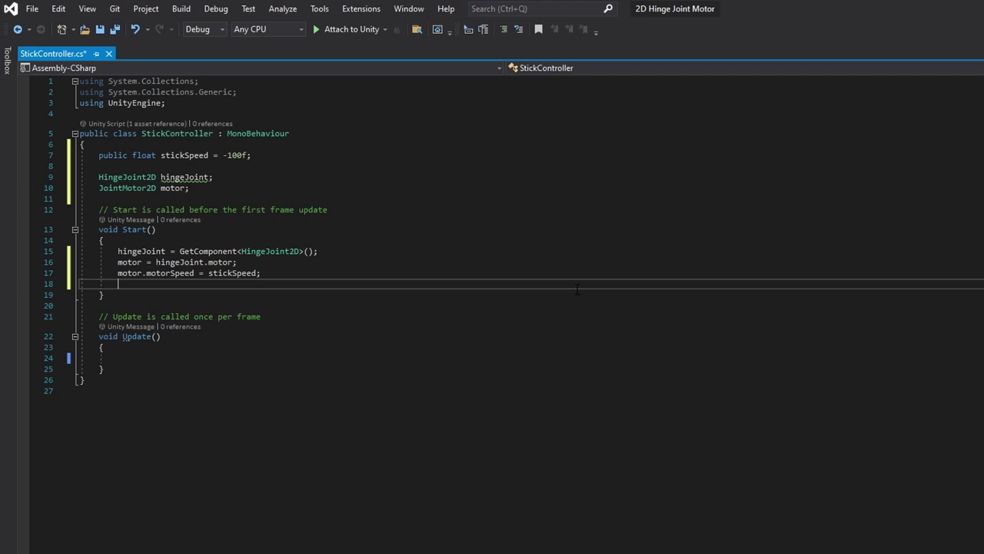
pyautogui.write('hingeJoint')
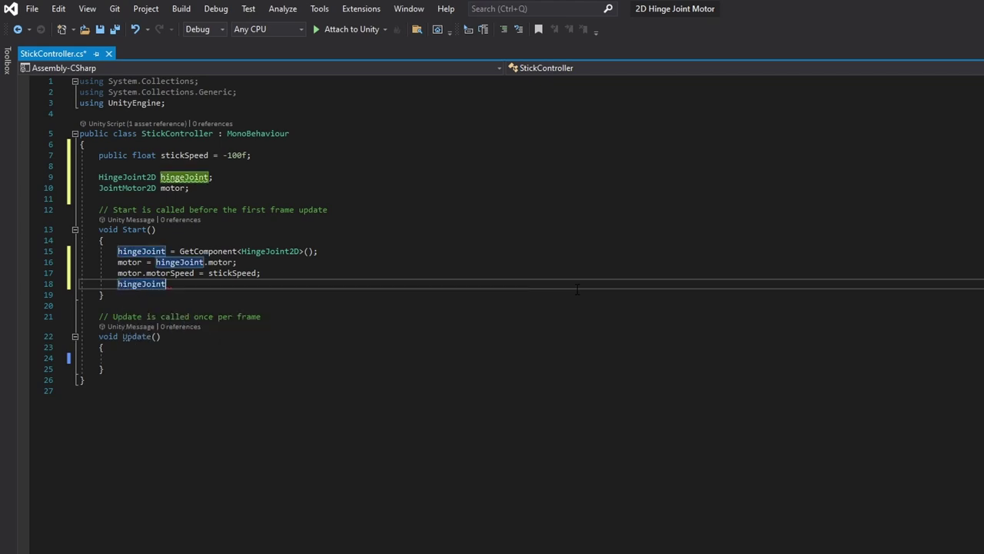
pyautogui.write('.motor = ')
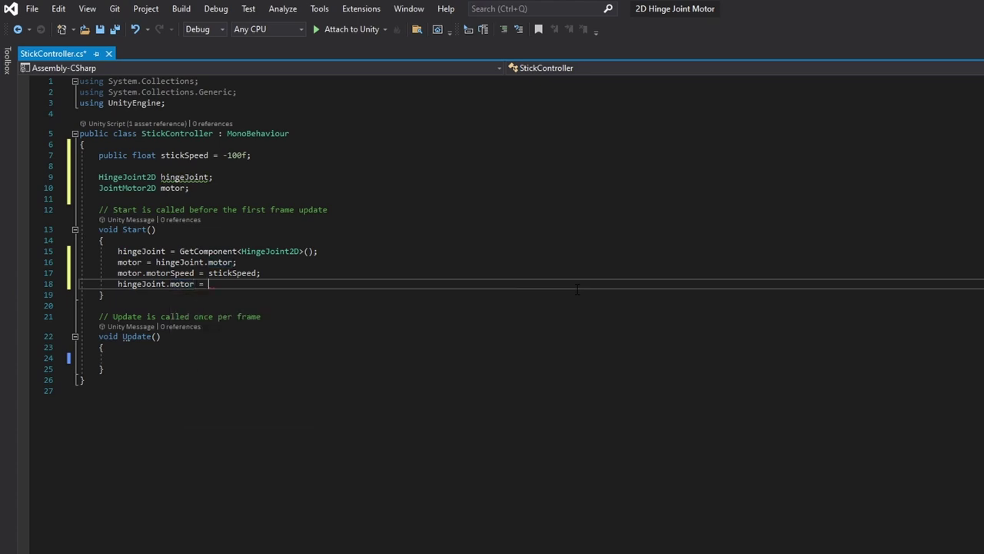
pyautogui.write('motor;')
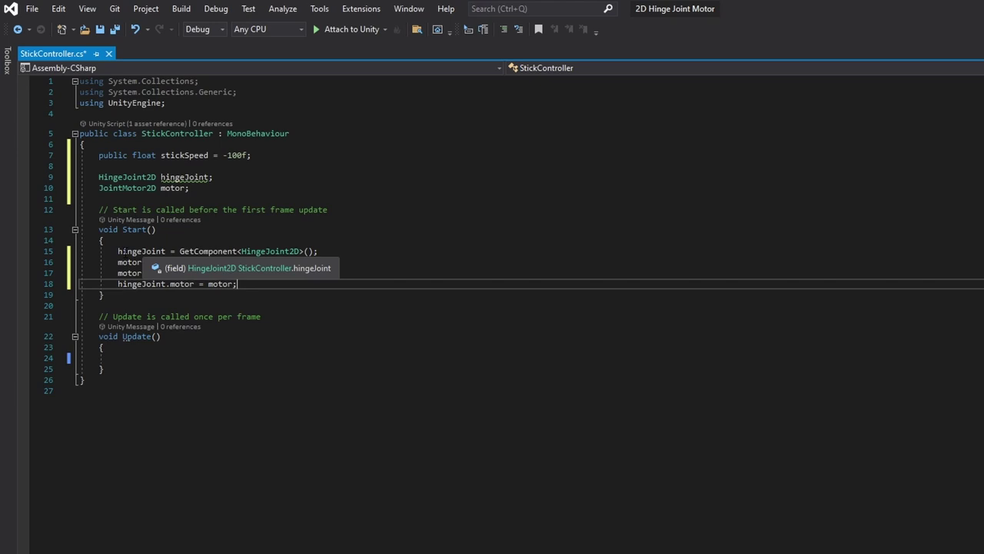
# Step: Highlight the GetComponent and motorSpeed lines to review the new code
pyautogui.moveTo(117, 251); pyautogui.dragTo(318, 250)
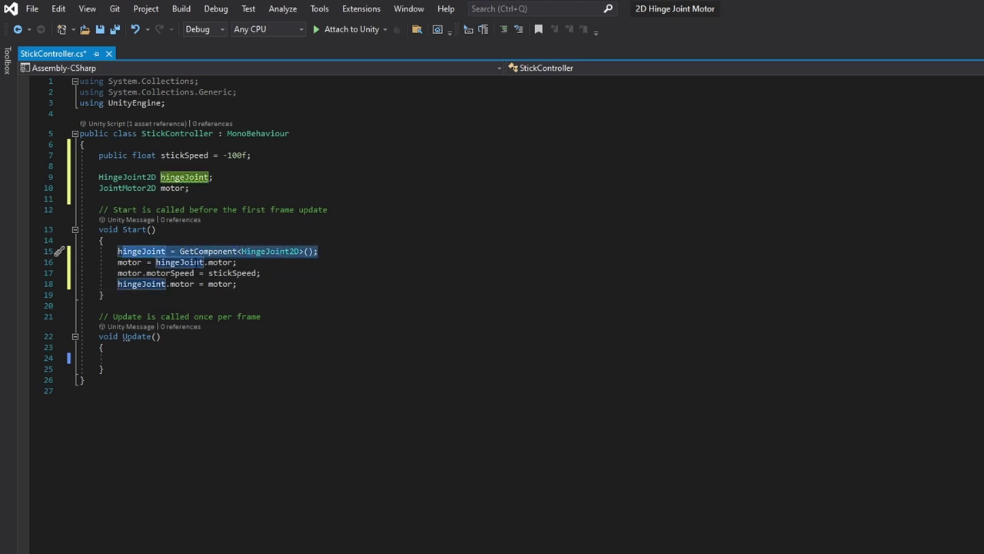
pyautogui.doubleClick(253, 273)
pyautogui.moveTo(260, 274); pyautogui.dragTo(119, 284)
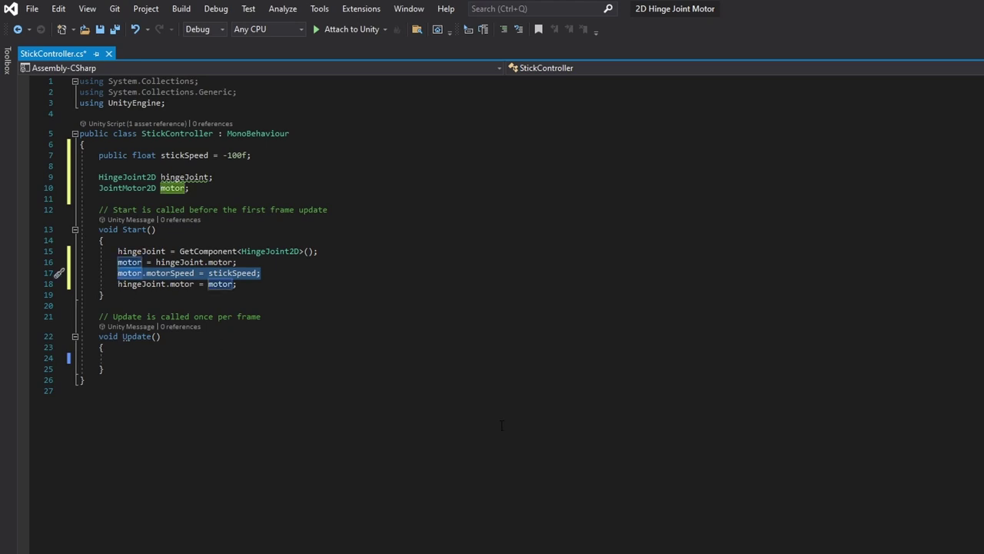
pyautogui.click(85, 390)
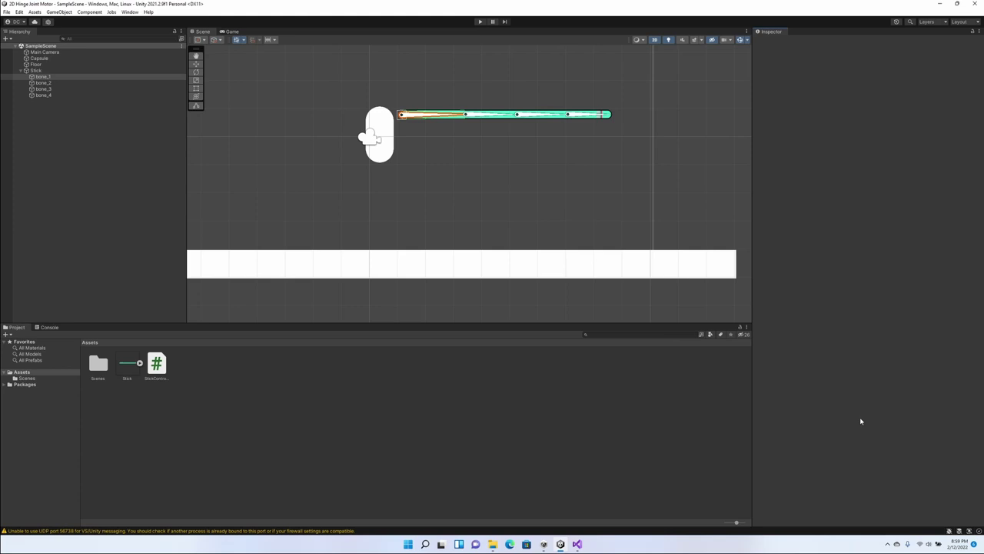
# Step: Play-test the script, then set bone_1's Stick Speed to 100 and test again
pyautogui.click(480, 22)
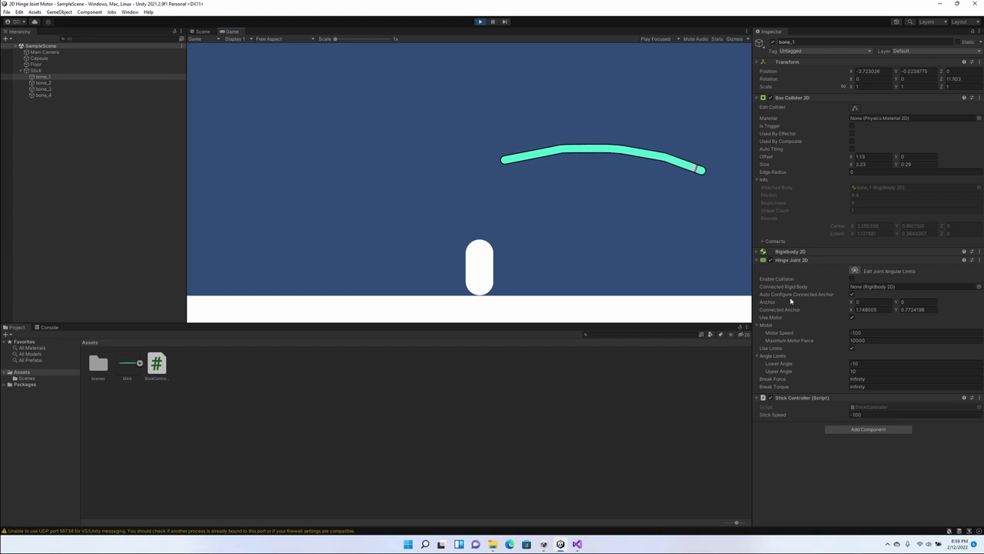
pyautogui.click(480, 22)
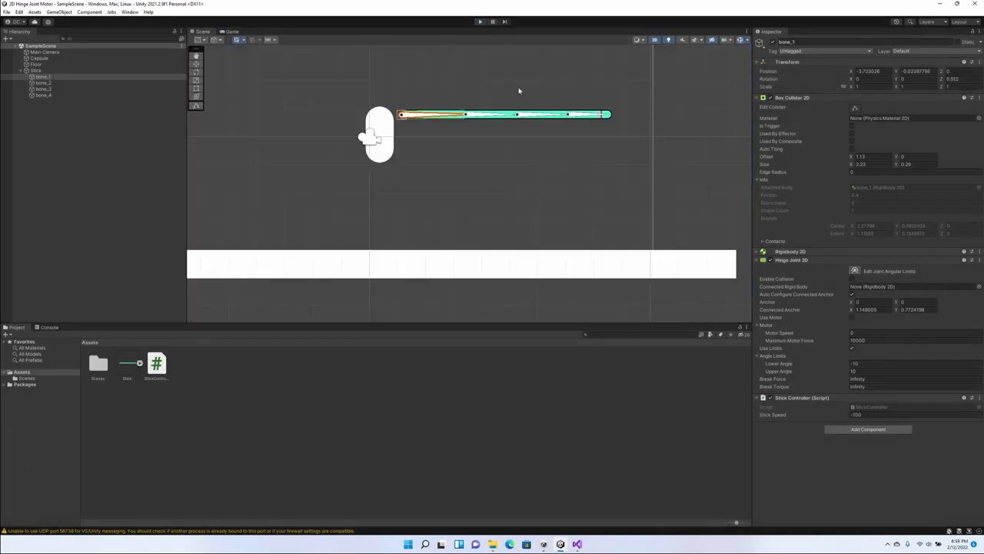
pyautogui.click(870, 413)
pyautogui.write('10')
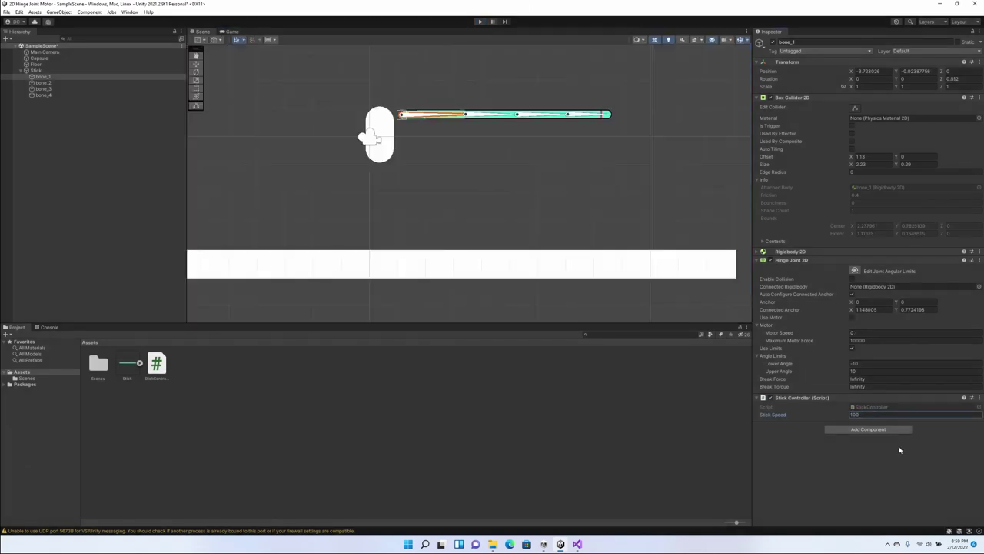
pyautogui.click(480, 22)
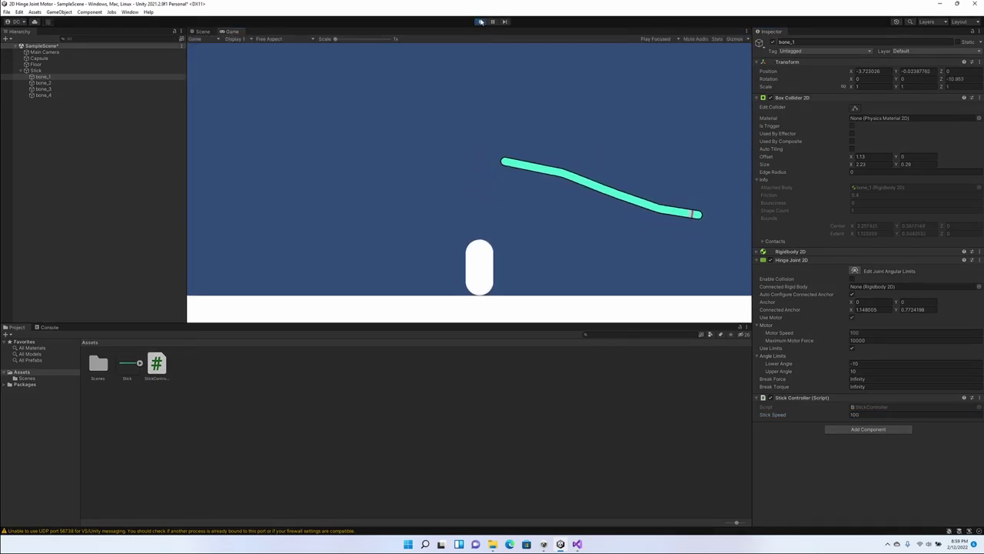
pyautogui.click(480, 21)
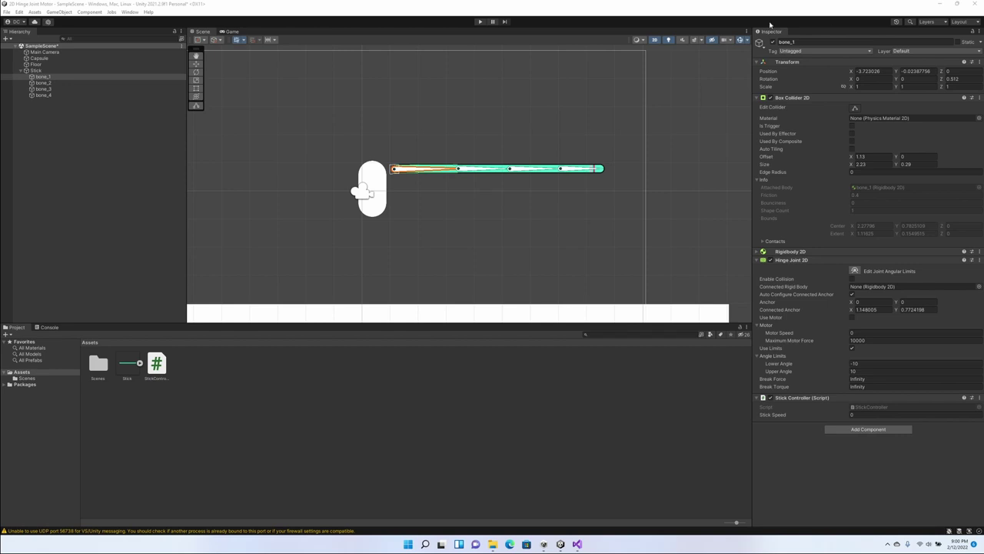
# Step: Set the Capsule as bone_1's Hinge Joint 2D Connected Rigid Body
pyautogui.click(42, 77)
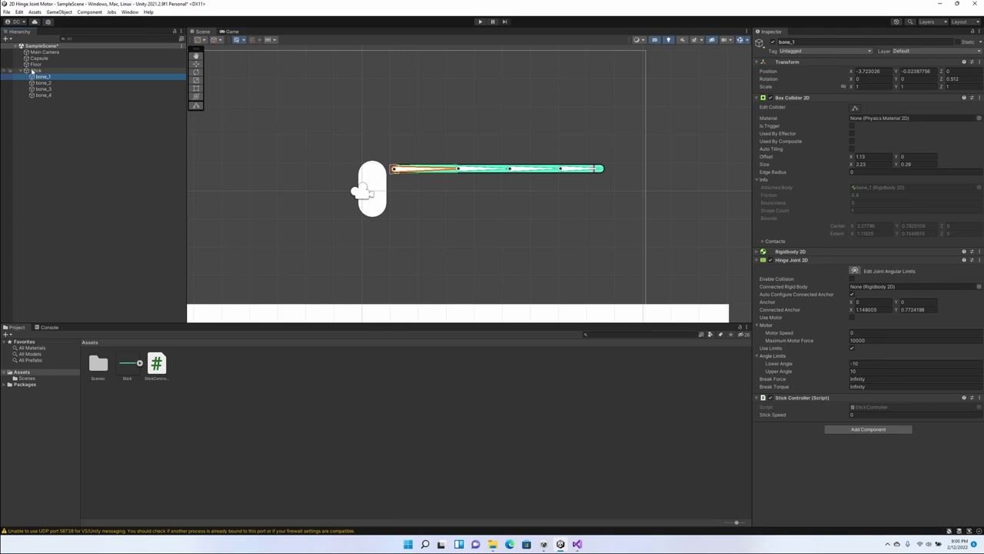
pyautogui.click(795, 331)
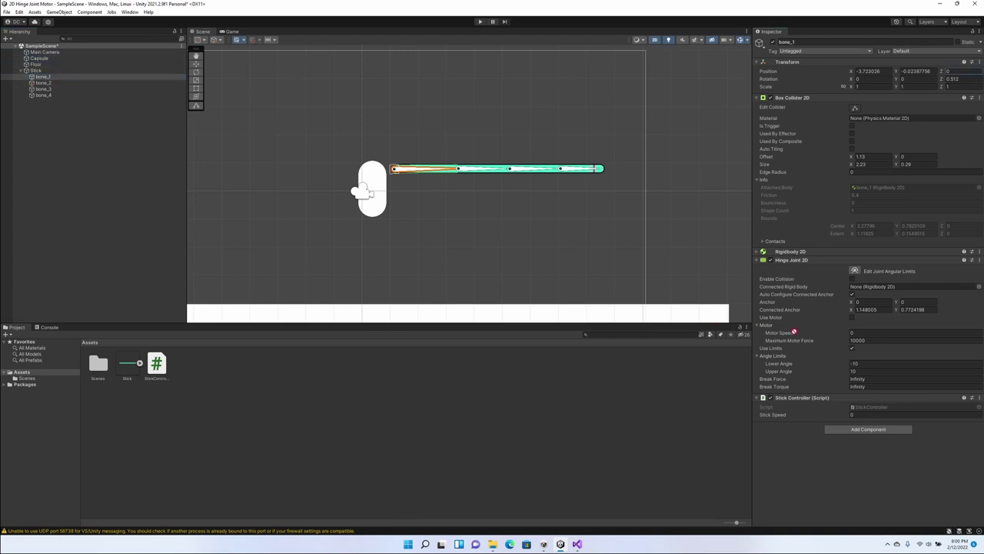
pyautogui.click(875, 287)
pyautogui.moveTo(875, 288); pyautogui.dragTo(875, 288)
# Step: Move the Stick onto the capsule, turn off bone_1's angle limits, and start play
pyautogui.click(453, 170)
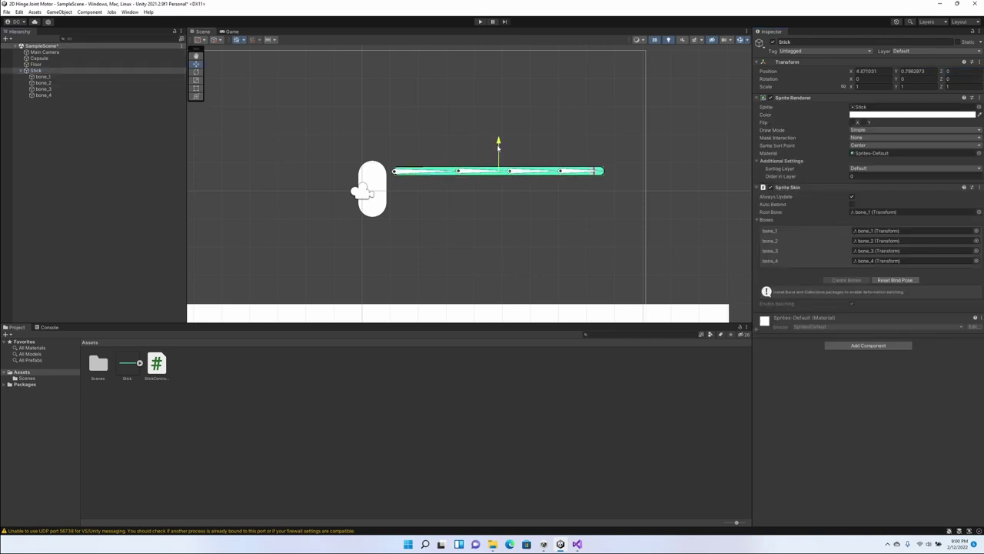
pyautogui.moveTo(498, 146); pyautogui.dragTo(433, 165)
pyautogui.click(502, 192)
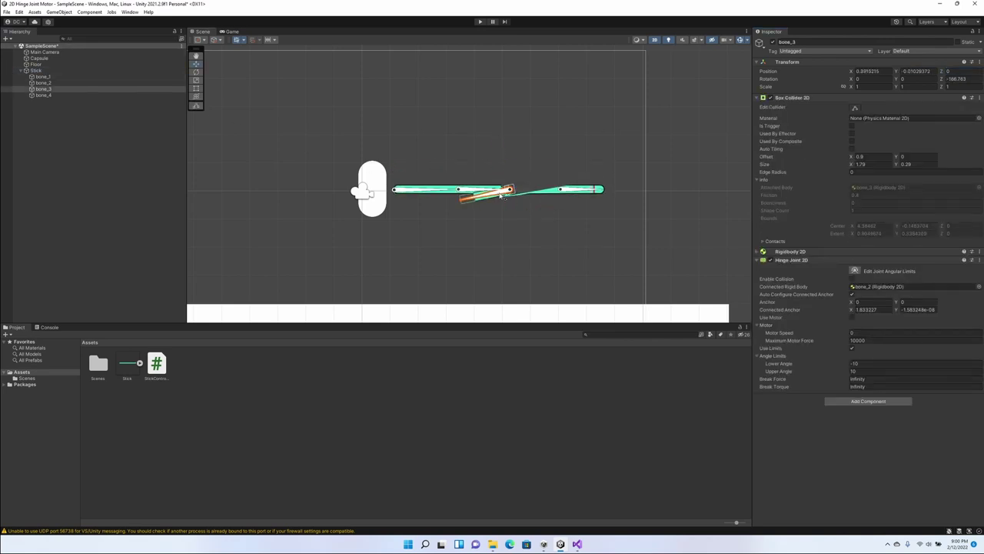
pyautogui.click(502, 193)
pyautogui.moveTo(504, 188); pyautogui.dragTo(453, 188)
pyautogui.hotkey('ctrl', 'p')
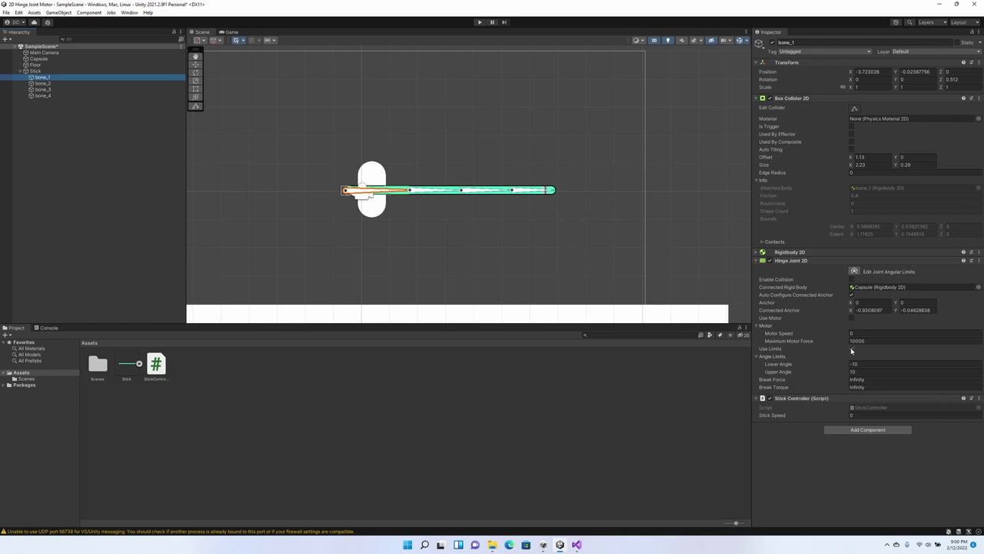
pyautogui.click(851, 349)
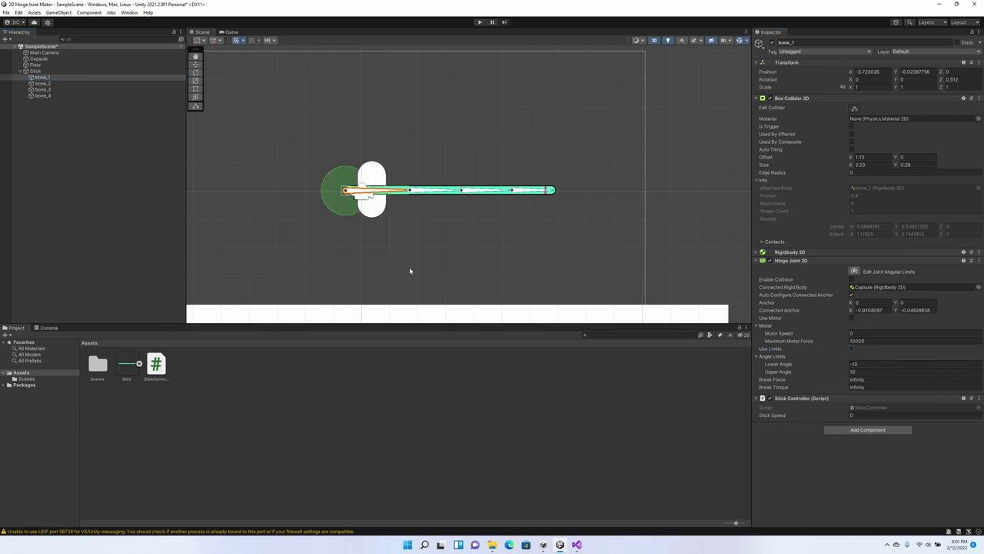
pyautogui.click(480, 22)
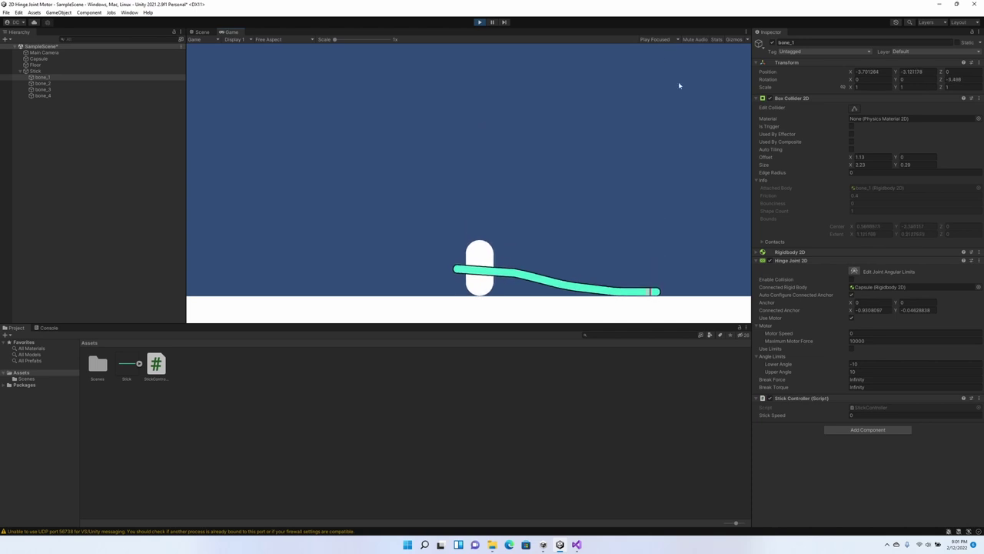
# Step: Set Stick Speed to 250 and run a test that flings the stick off screen
pyautogui.click(480, 22)
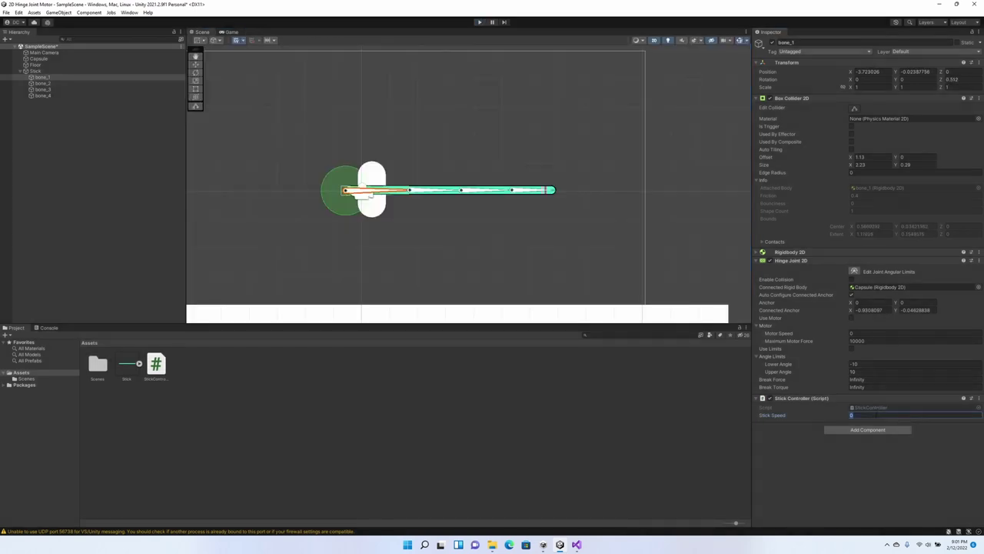
pyautogui.write('10')
pyautogui.press('BackSpace')
pyautogui.press('BackSpace')
pyautogui.press('BackSpace')
pyautogui.write('250')
pyautogui.click(477, 21)
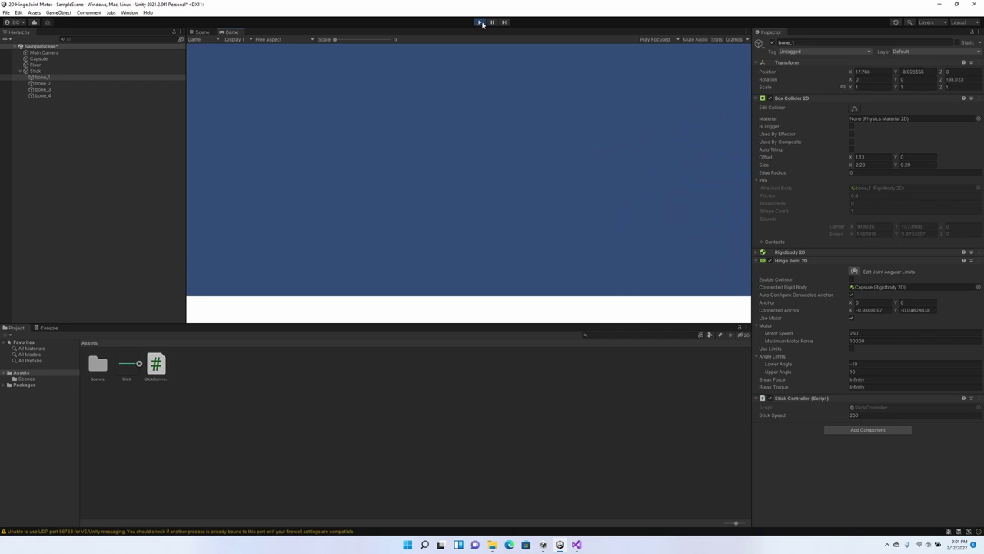
pyautogui.click(481, 23)
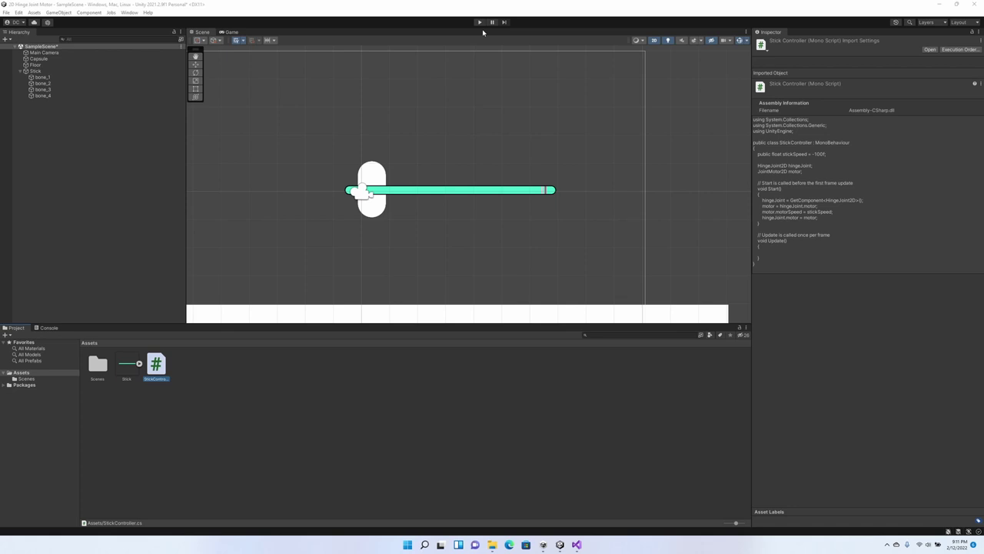
pyautogui.doubleClick(157, 364)
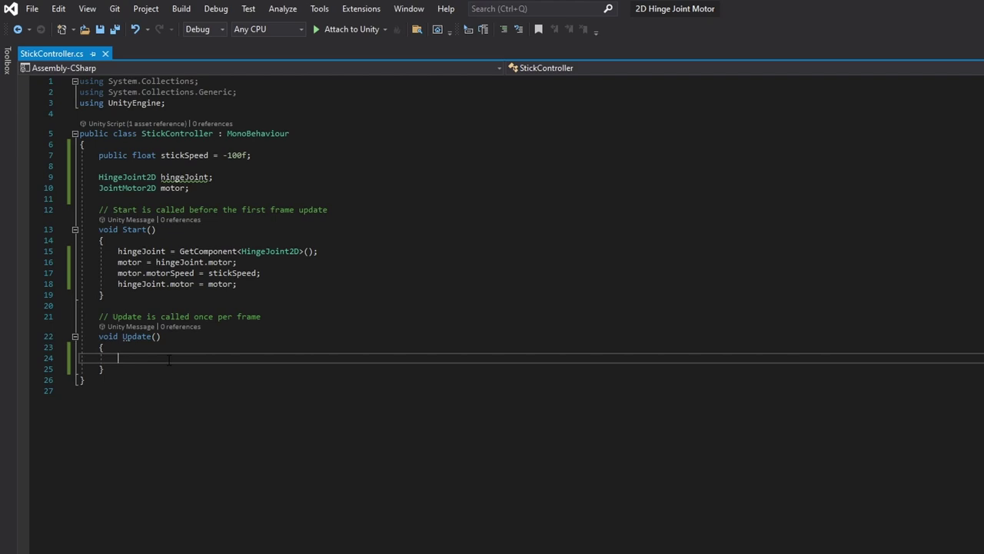
# Step: In Update, add an if (Input.GetKeyDown("w")) block setting motor.motorSpeed = -100 and assigning hingeJoint.motor = motor
pyautogui.write('if')
pyautogui.press('Tab')
pyautogui.press('Tab')
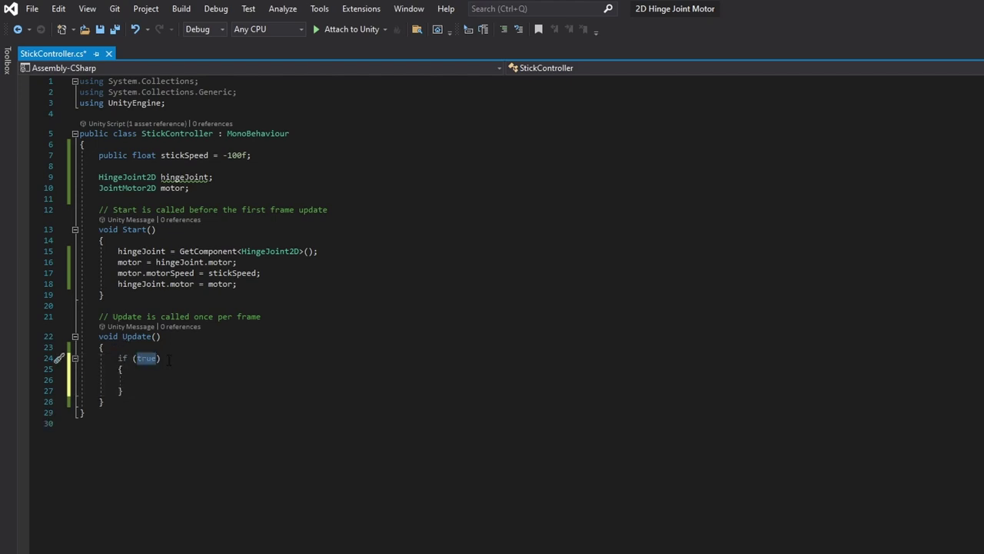
pyautogui.write('Input')
pyautogui.write('.GetKeyDown')
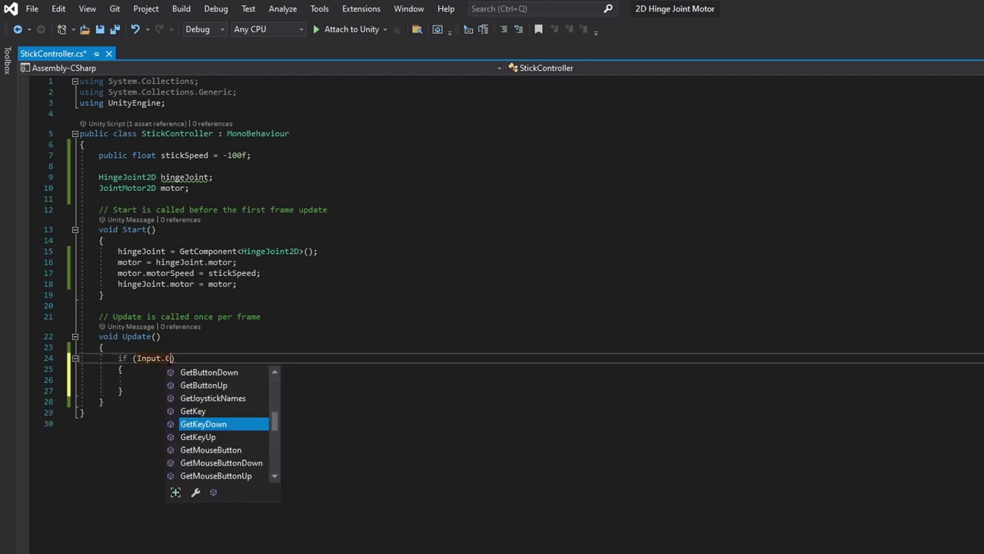
pyautogui.press('Tab')
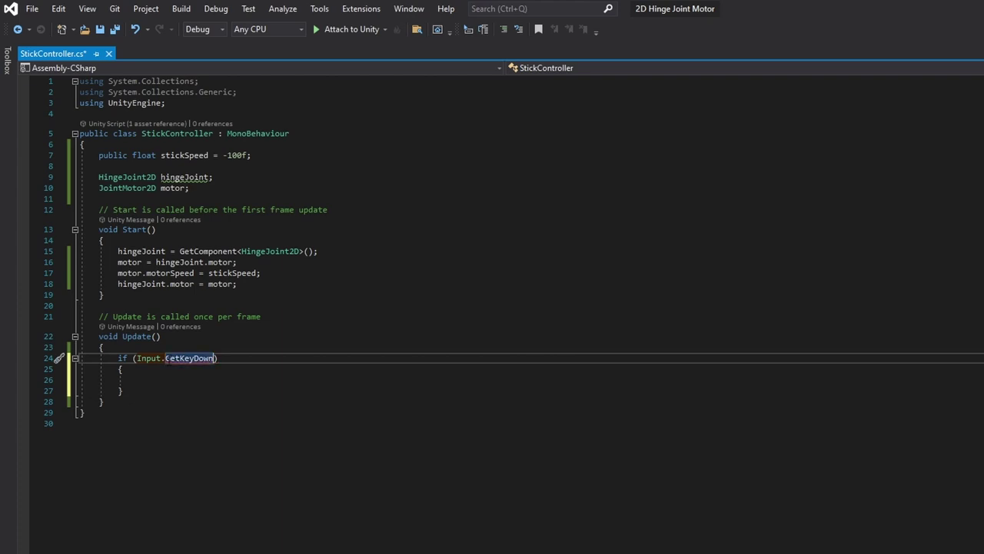
pyautogui.write('("w")')
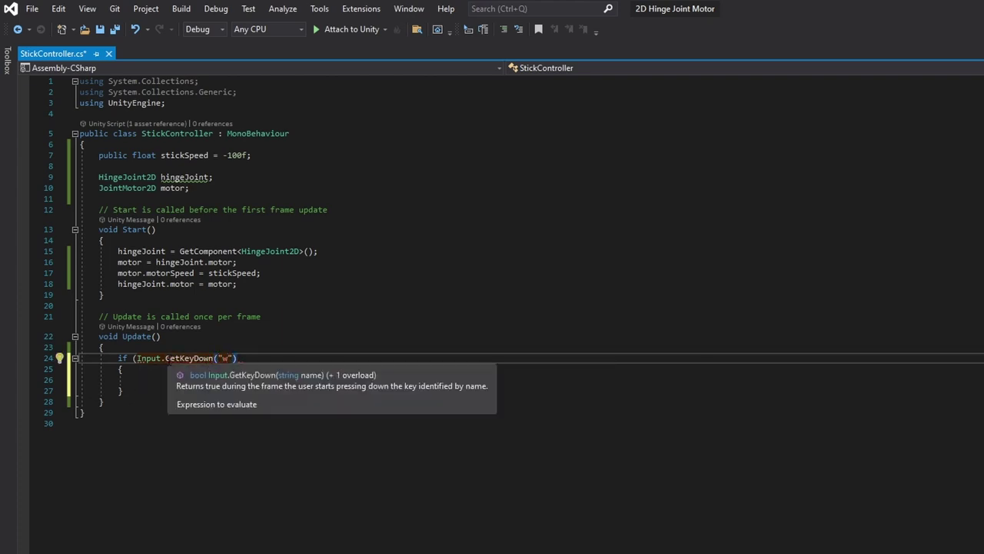
pyautogui.write(')')
pyautogui.click(137, 379)
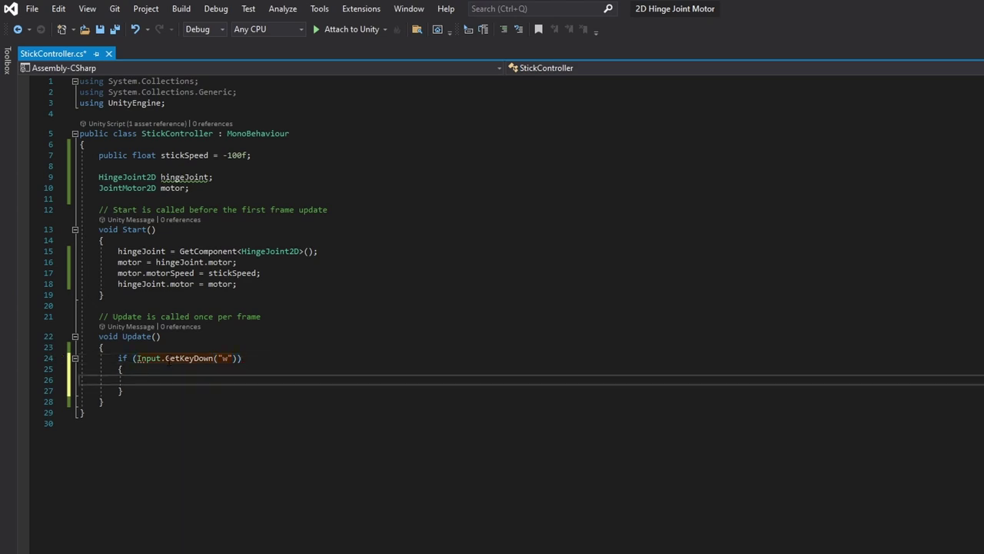
pyautogui.write('mo')
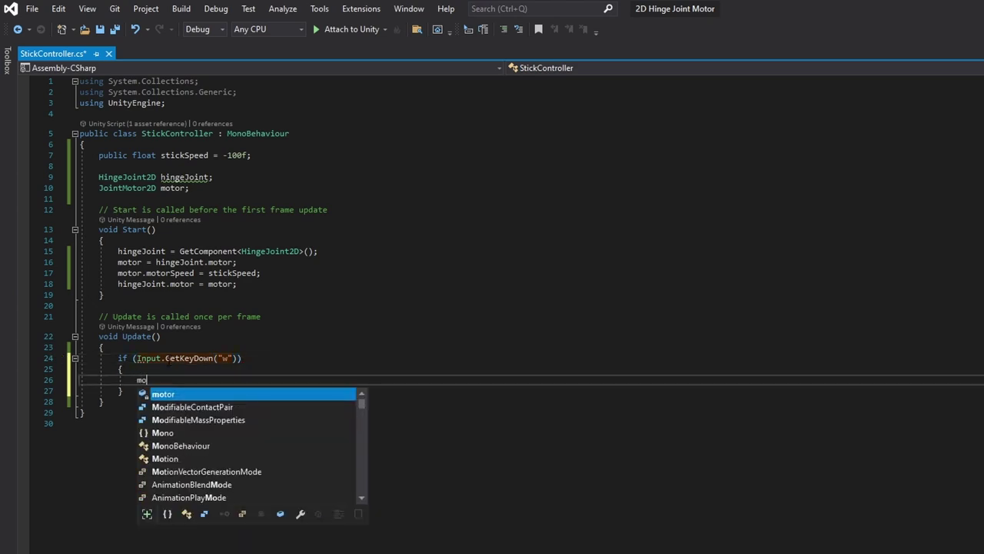
pyautogui.write('tor.')
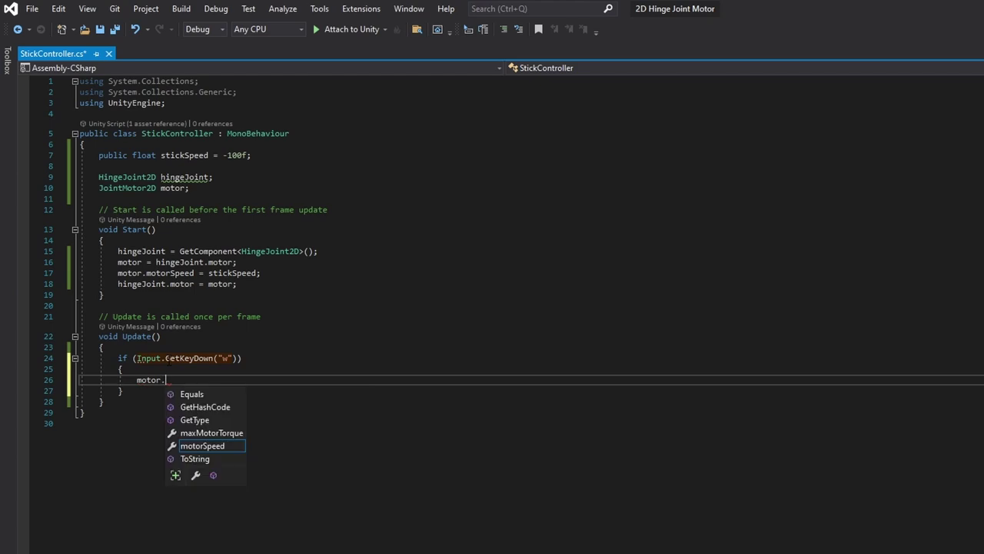
pyautogui.write('motorSpeed = -1')
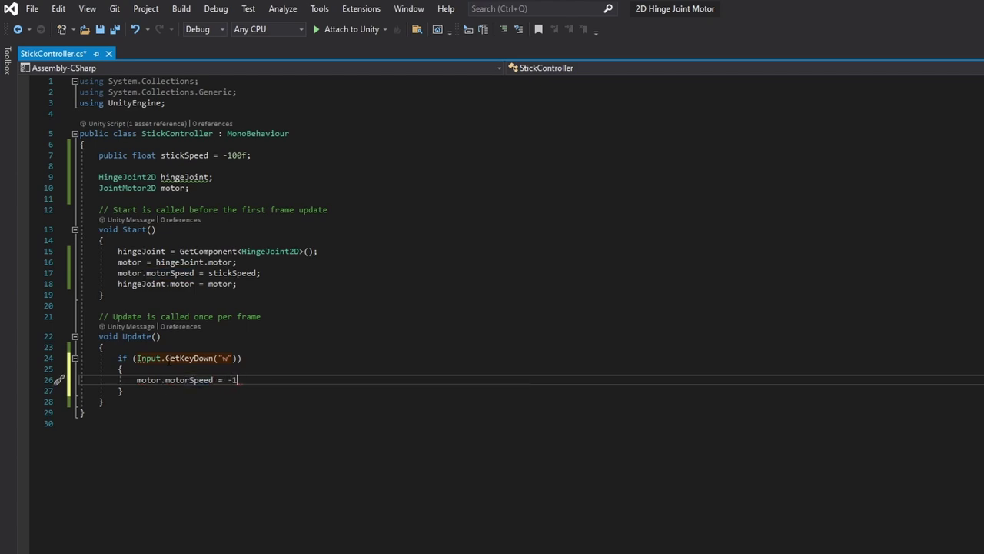
pyautogui.write('00;')
pyautogui.press('Return')
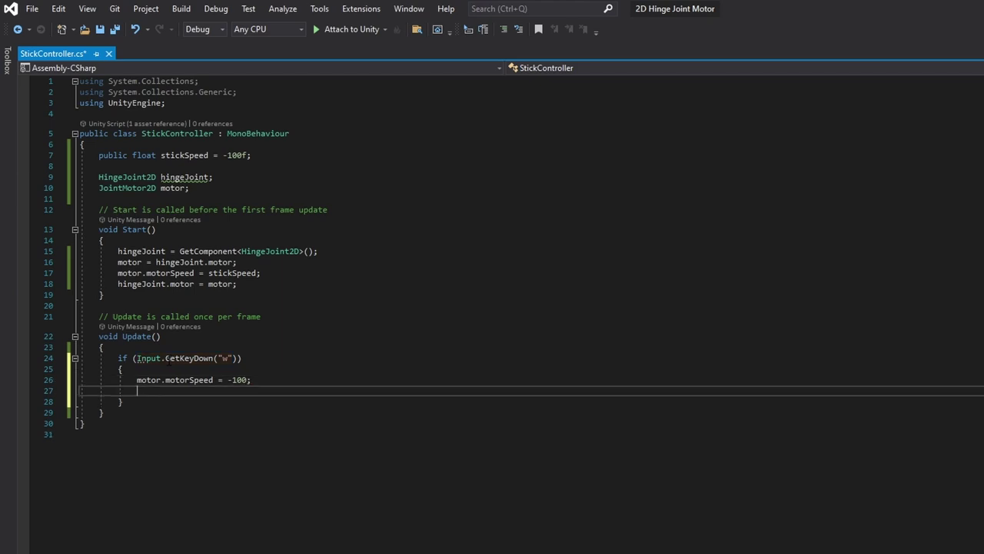
pyautogui.write('hin')
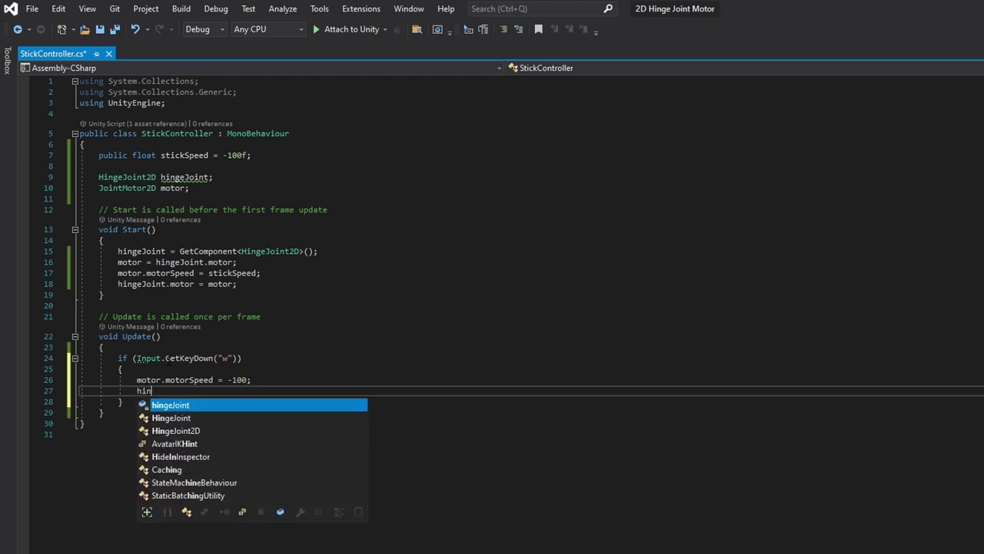
pyautogui.write('geJoint.motor')
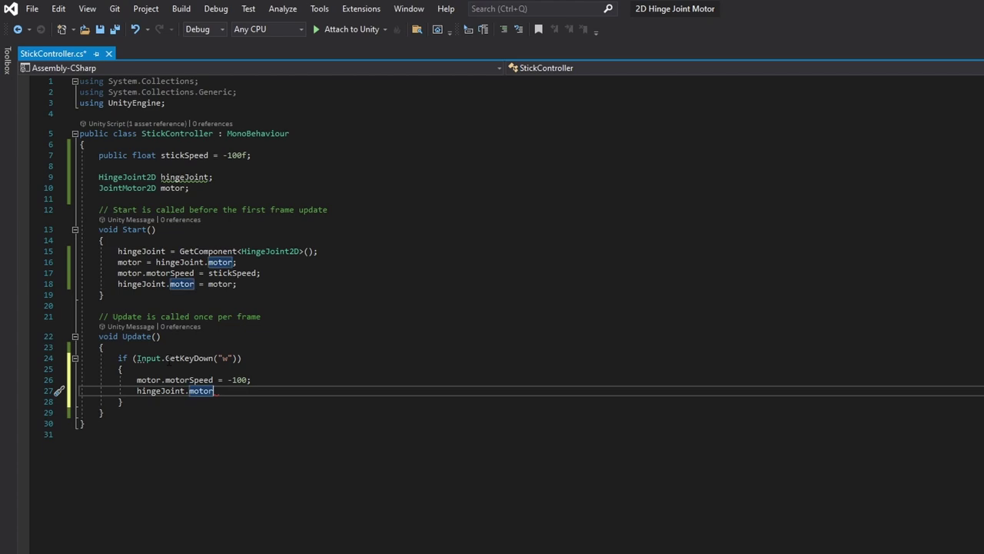
pyautogui.write('.')
pyautogui.press('BackSpace')
pyautogui.write('= ')
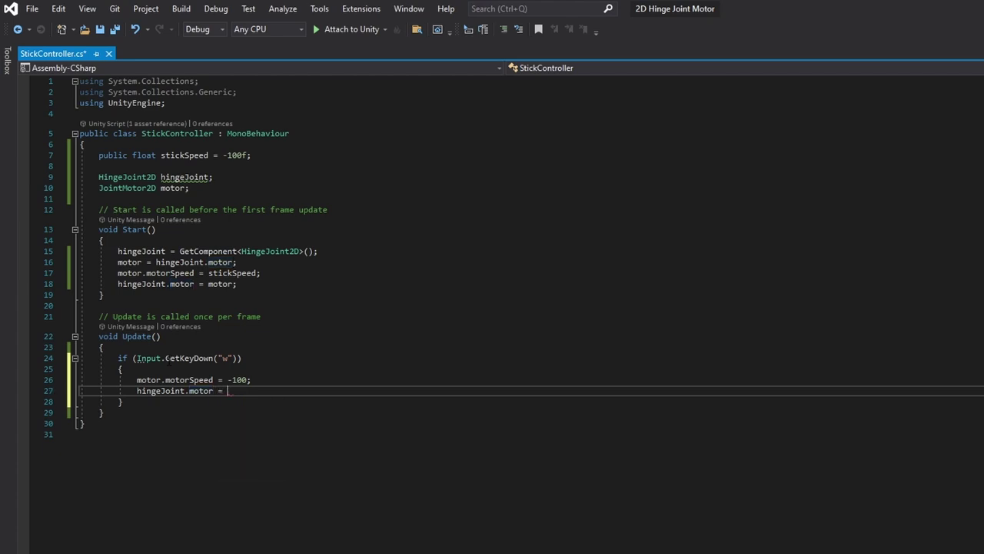
pyautogui.write('mont')
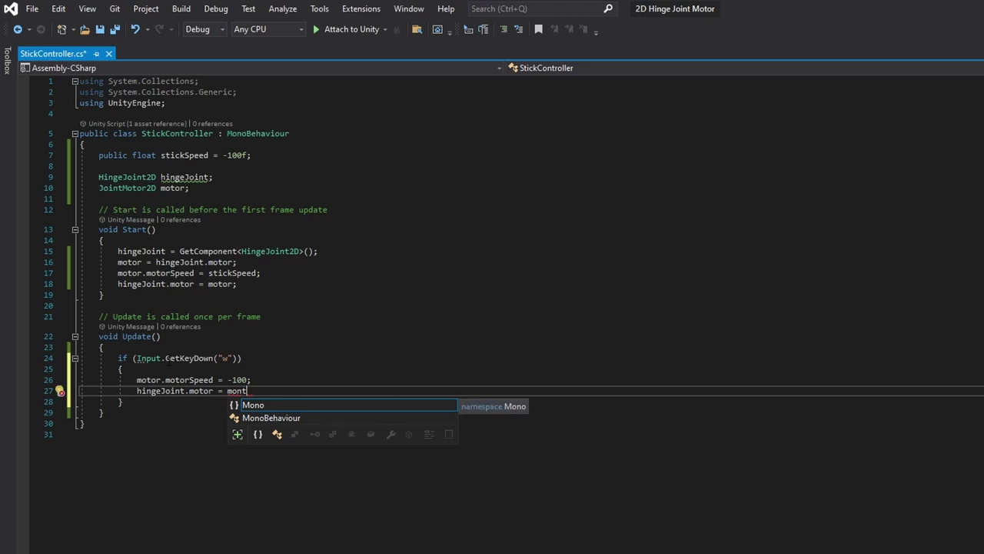
pyautogui.press('BackSpace')
pyautogui.press('BackSpace')
pyautogui.write('tor')
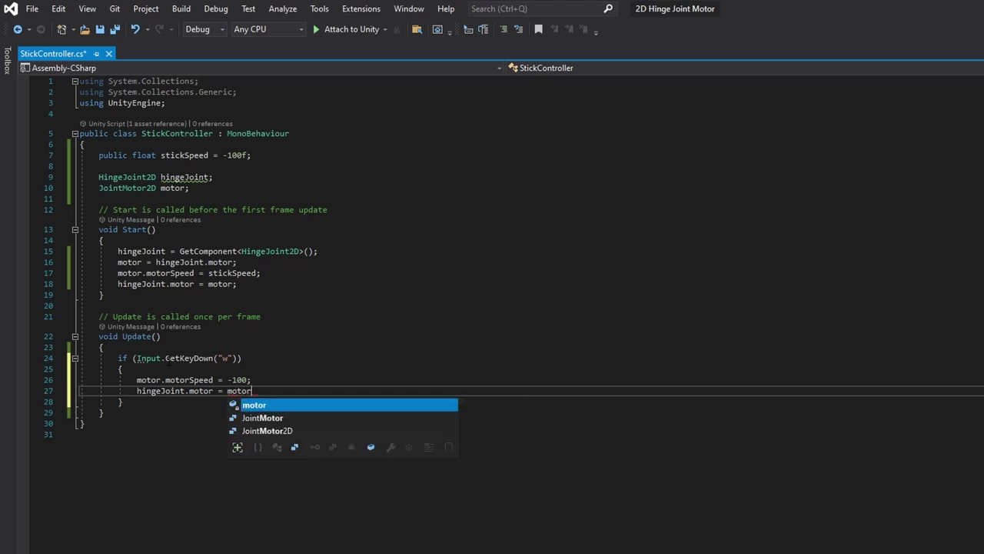
pyautogui.write(';')
pyautogui.press('Return')
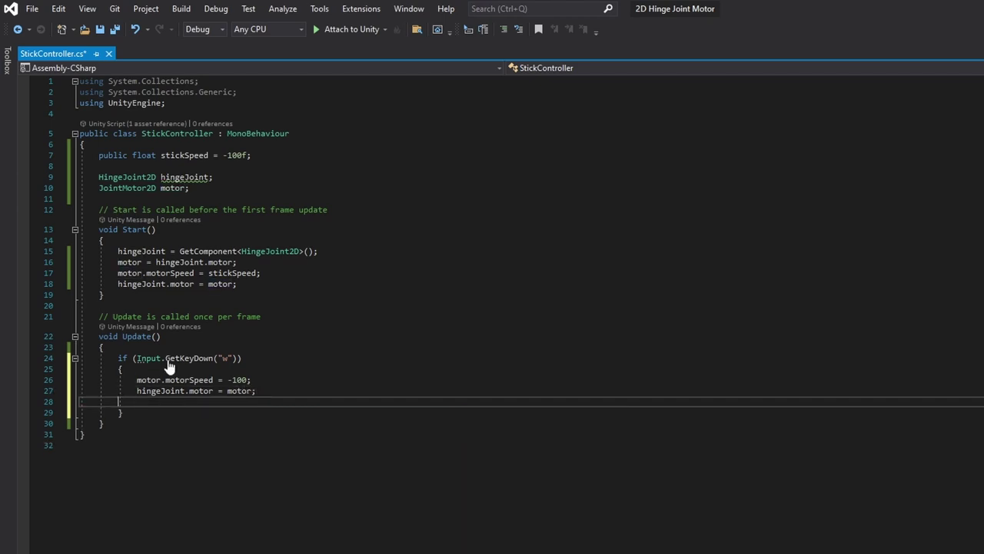
pyautogui.hotkey('ctrl', 'z')
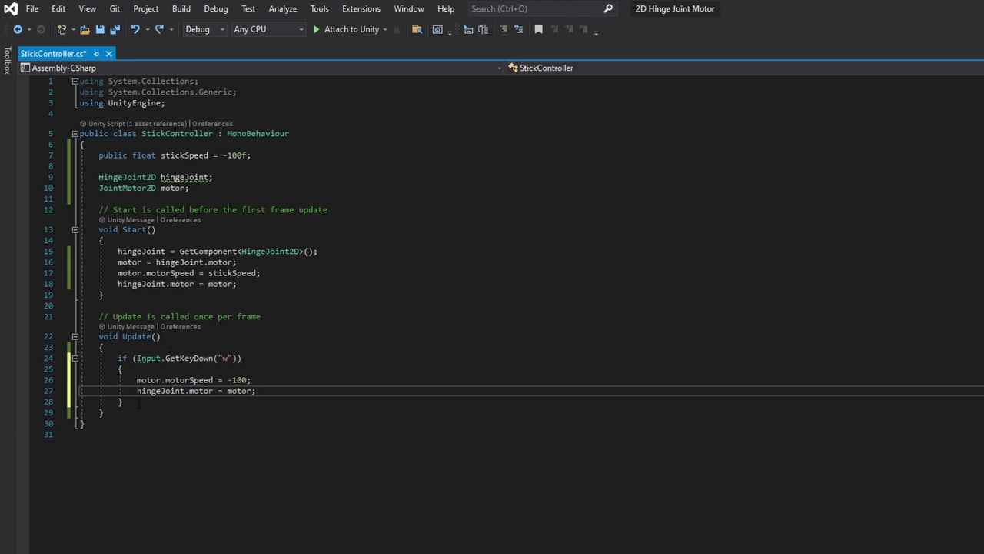
# Step: Duplicate the block for "s" with motor speed 100, save the script, and return to Unity
pyautogui.moveTo(139, 403); pyautogui.dragTo(118, 359)
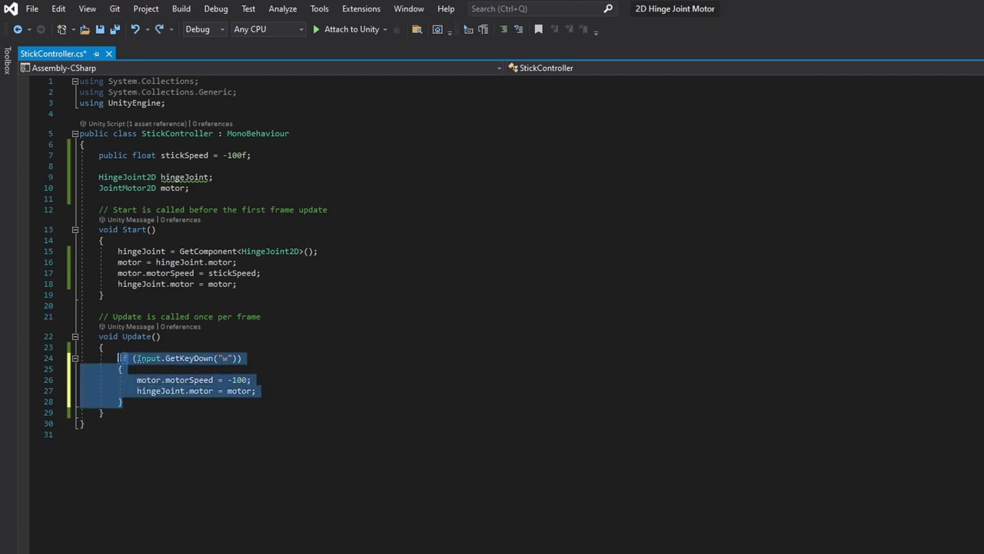
pyautogui.hotkey('ctrl', 'c')
pyautogui.click(122, 396)
pyautogui.press('Return')
pyautogui.hotkey('ctrl', 'v')
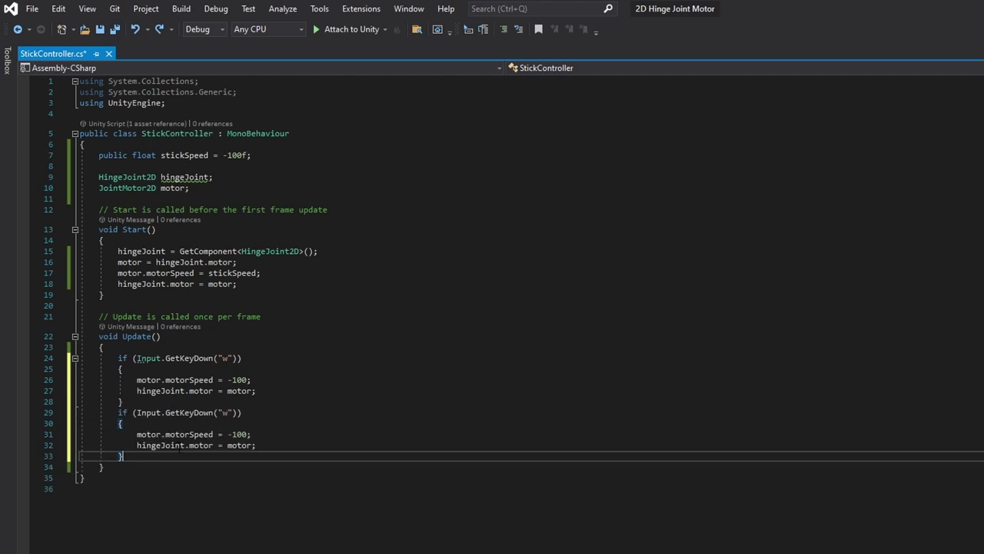
pyautogui.click(228, 422)
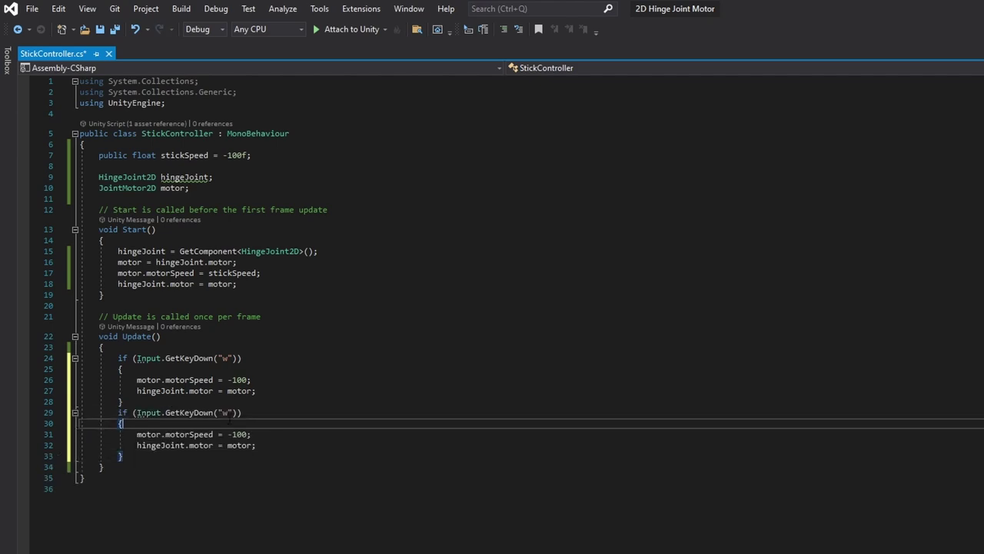
pyautogui.click(229, 413)
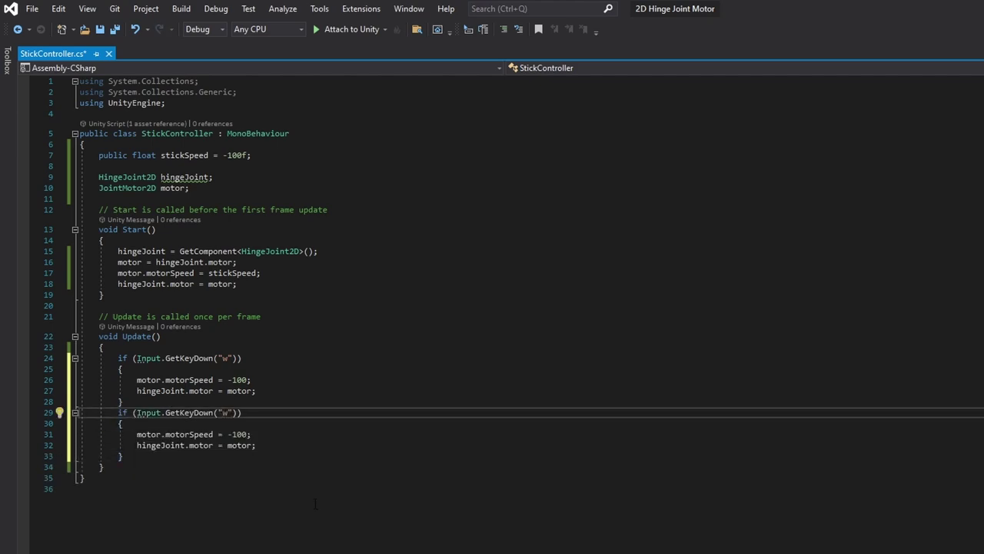
pyautogui.press('BackSpace')
pyautogui.write('s')
pyautogui.press('Down')
pyautogui.press('Down')
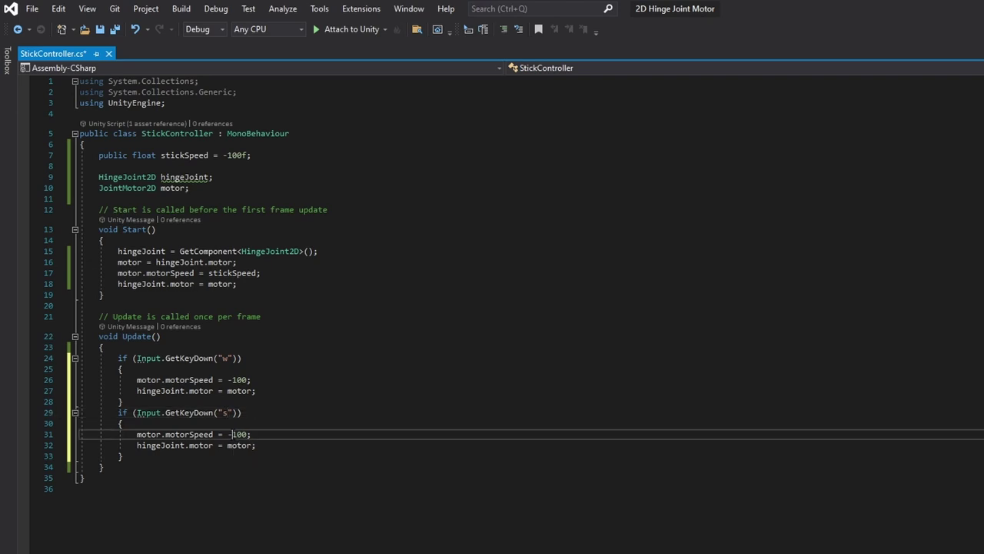
pyautogui.press('BackSpace')
pyautogui.hotkey('ctrl', 's')
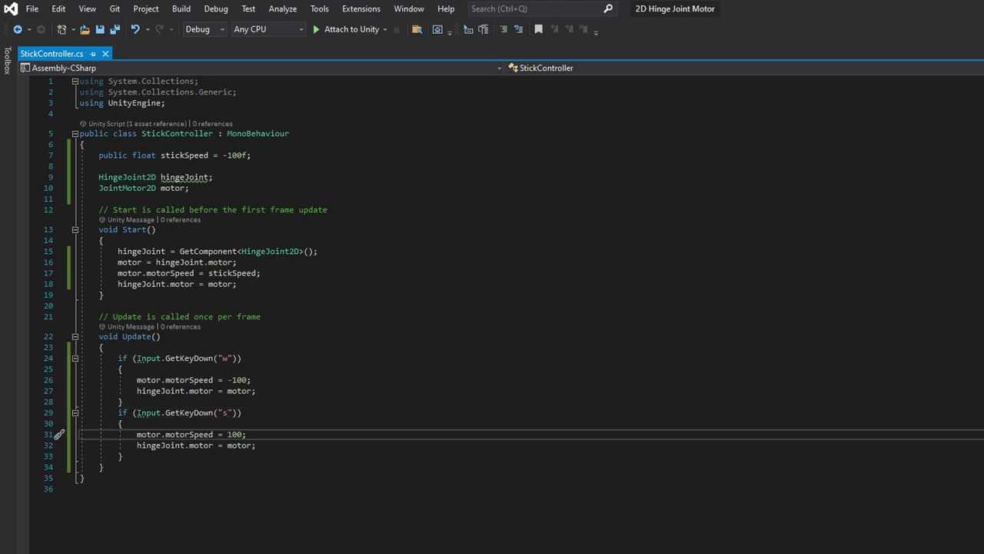
pyautogui.hotkey('alt', 'Tab')
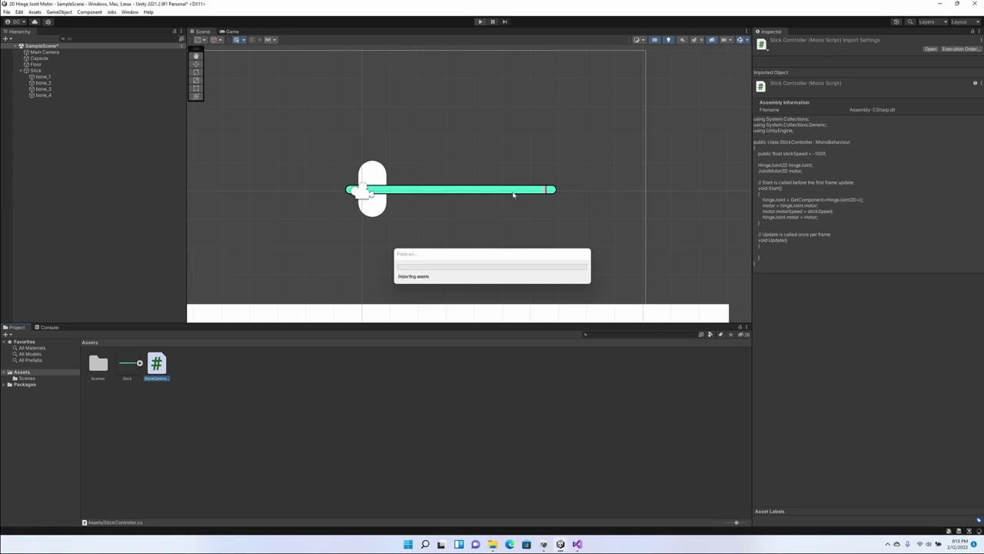
# Step: Play-test with bone_1 selected, watching its hinge motor flip between 100 and -100, then stop play
pyautogui.hotkey('ctrl', 'p')
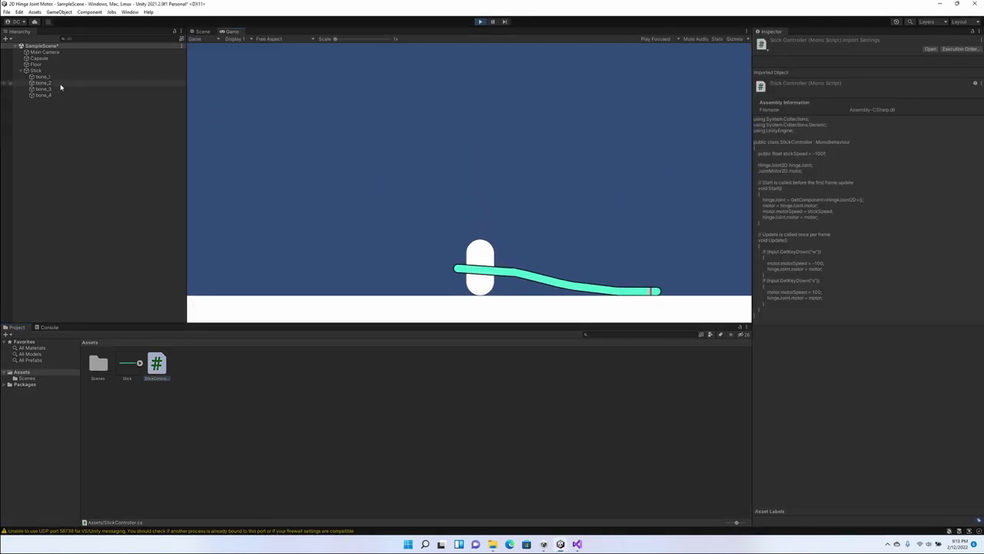
pyautogui.click(56, 77)
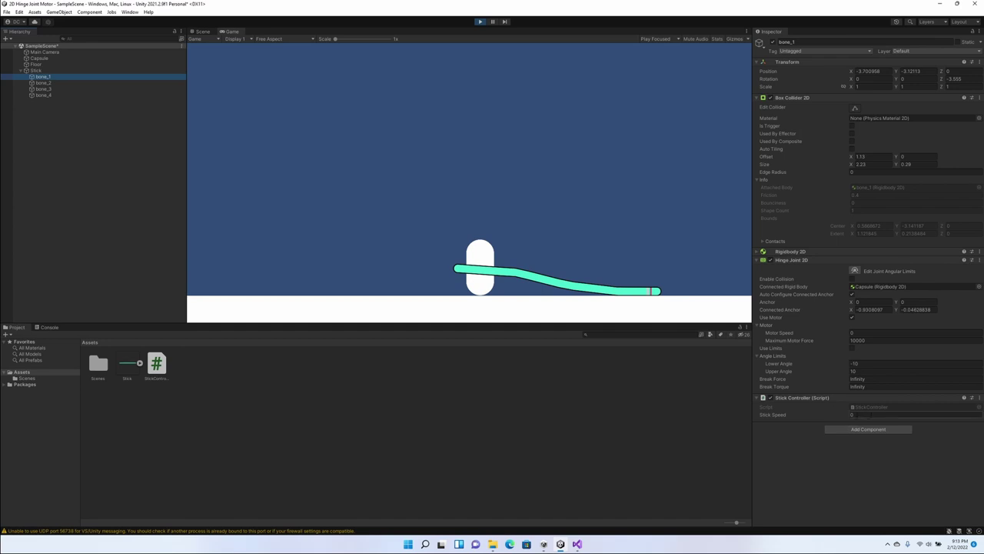
pyautogui.click(618, 237)
pyautogui.press('space')
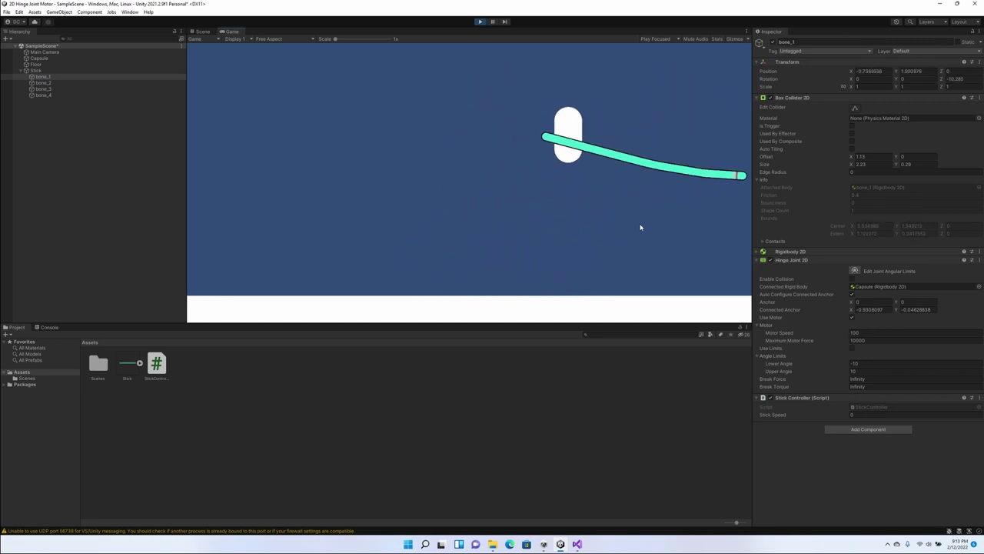
pyautogui.press('space')
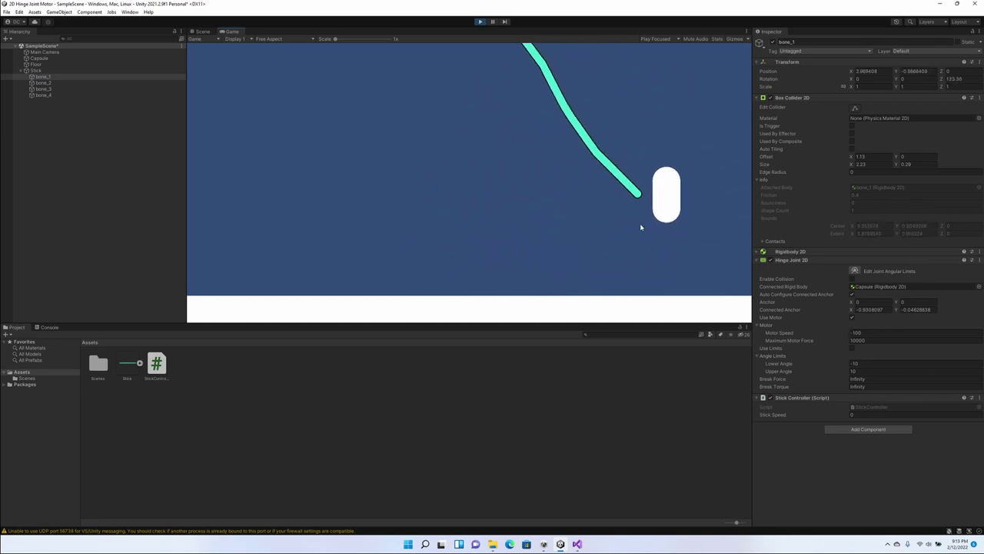
pyautogui.press('space')
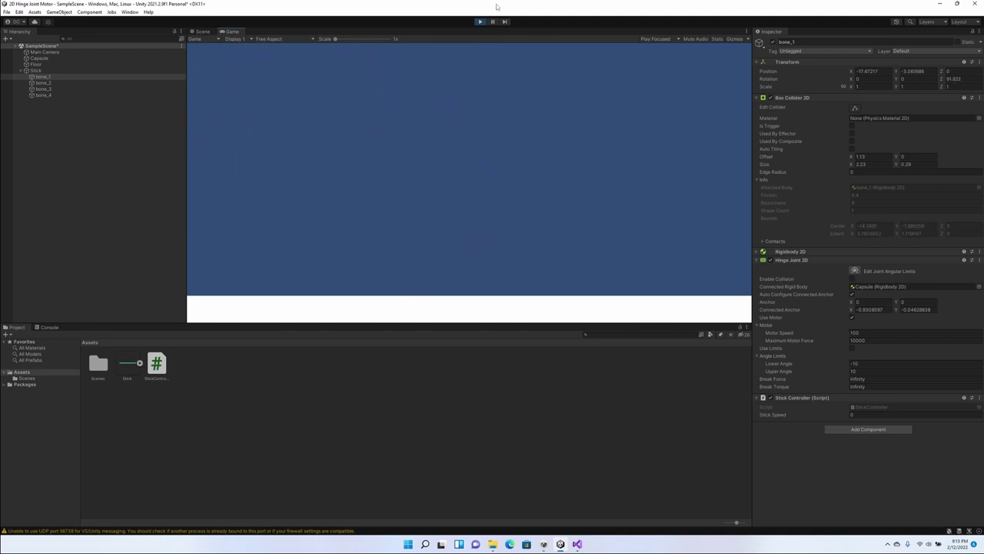
pyautogui.click(481, 22)
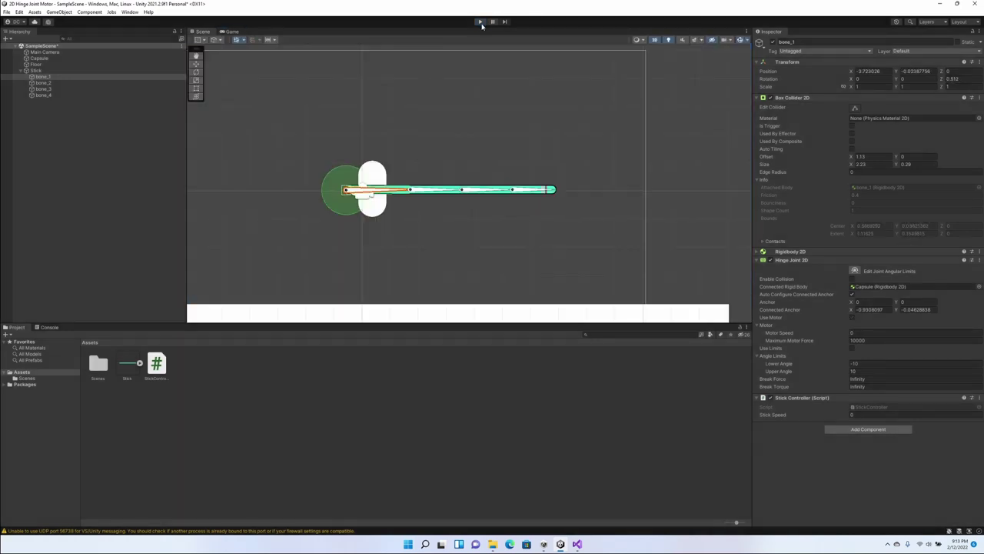